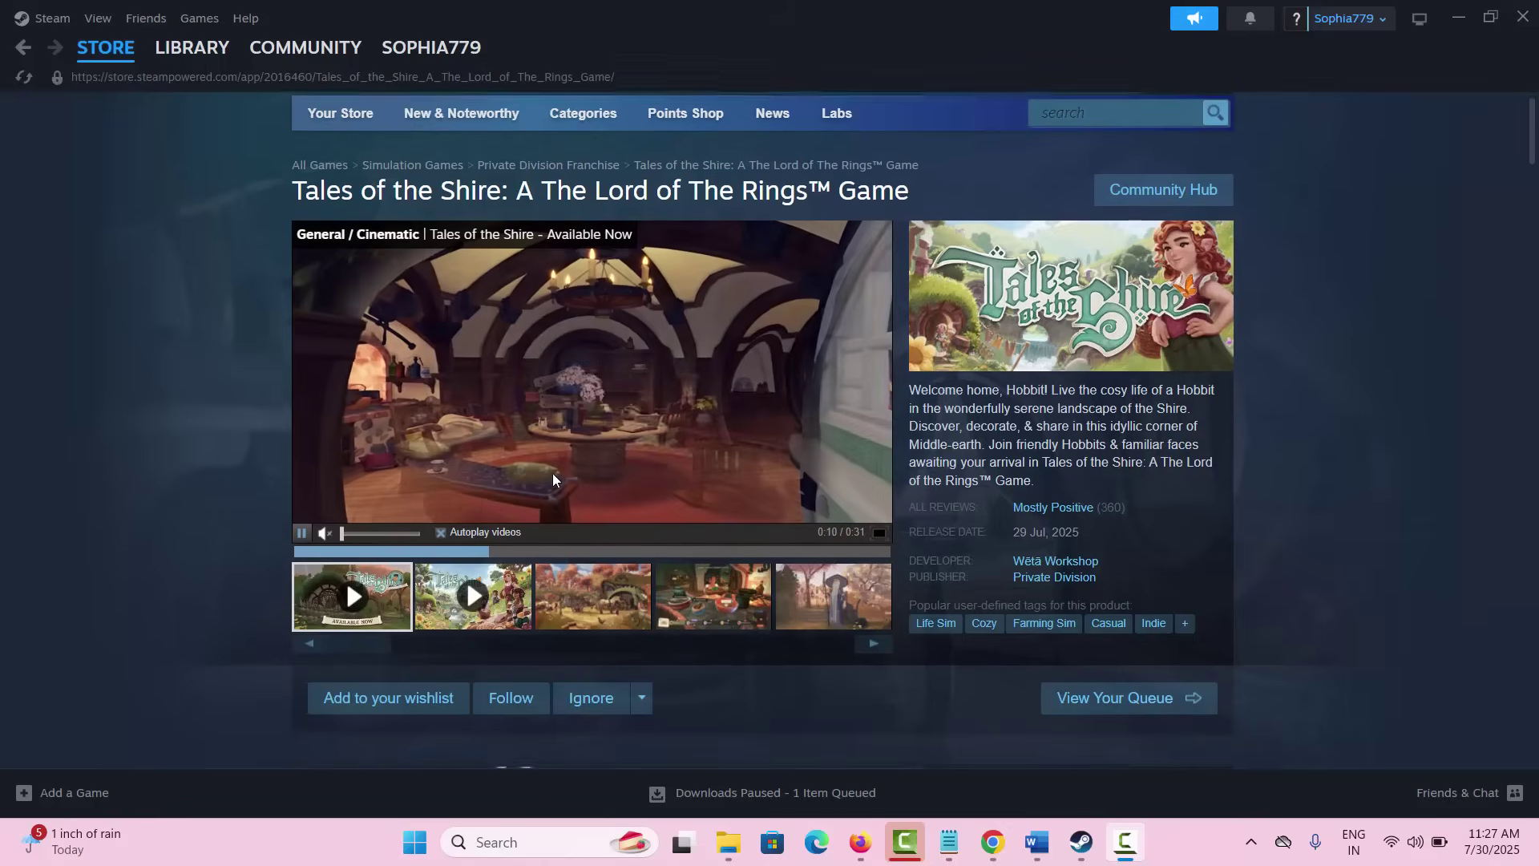
Scroll through the Word guide's Method 6 driver-update steps toward the Method 7 firewall heading.
scroll(553, 479, down, 2)
scroll(553, 479, down, 3)
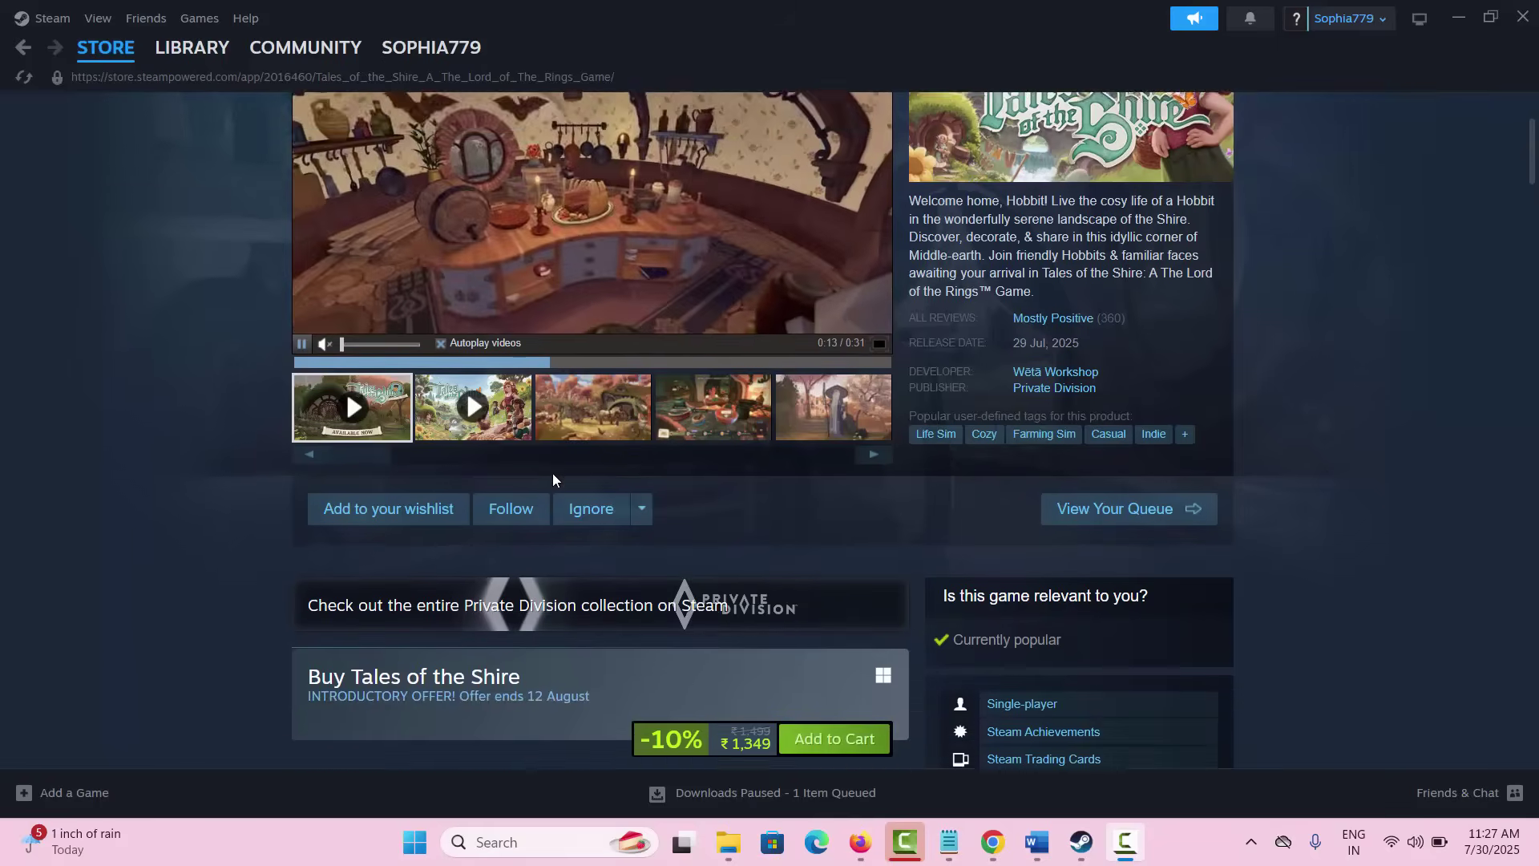
scroll(553, 479, up, 5)
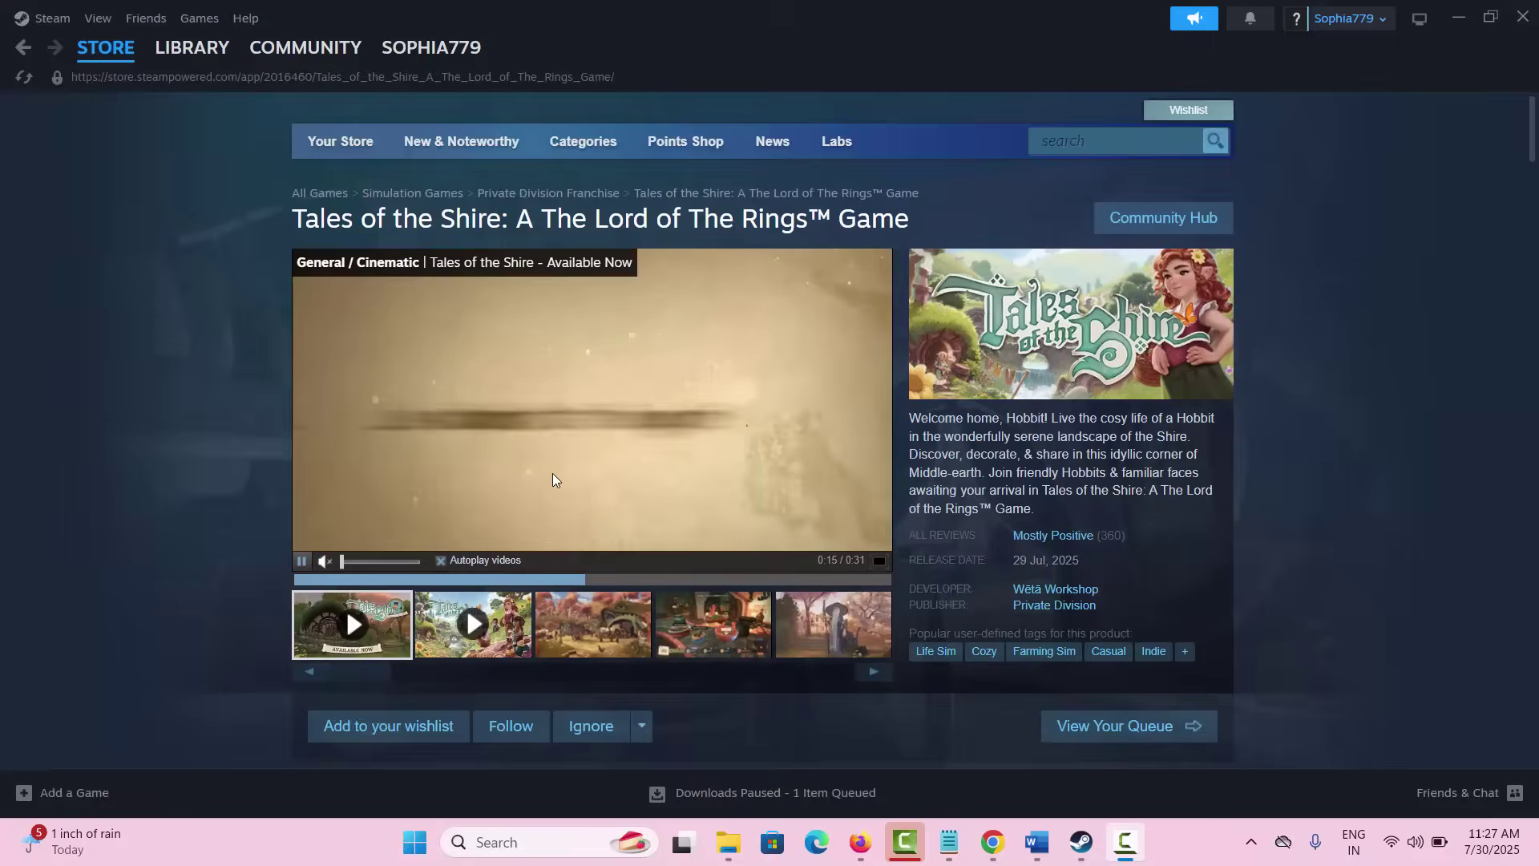
scroll(552, 479, down, 15)
scroll(553, 479, down, 5)
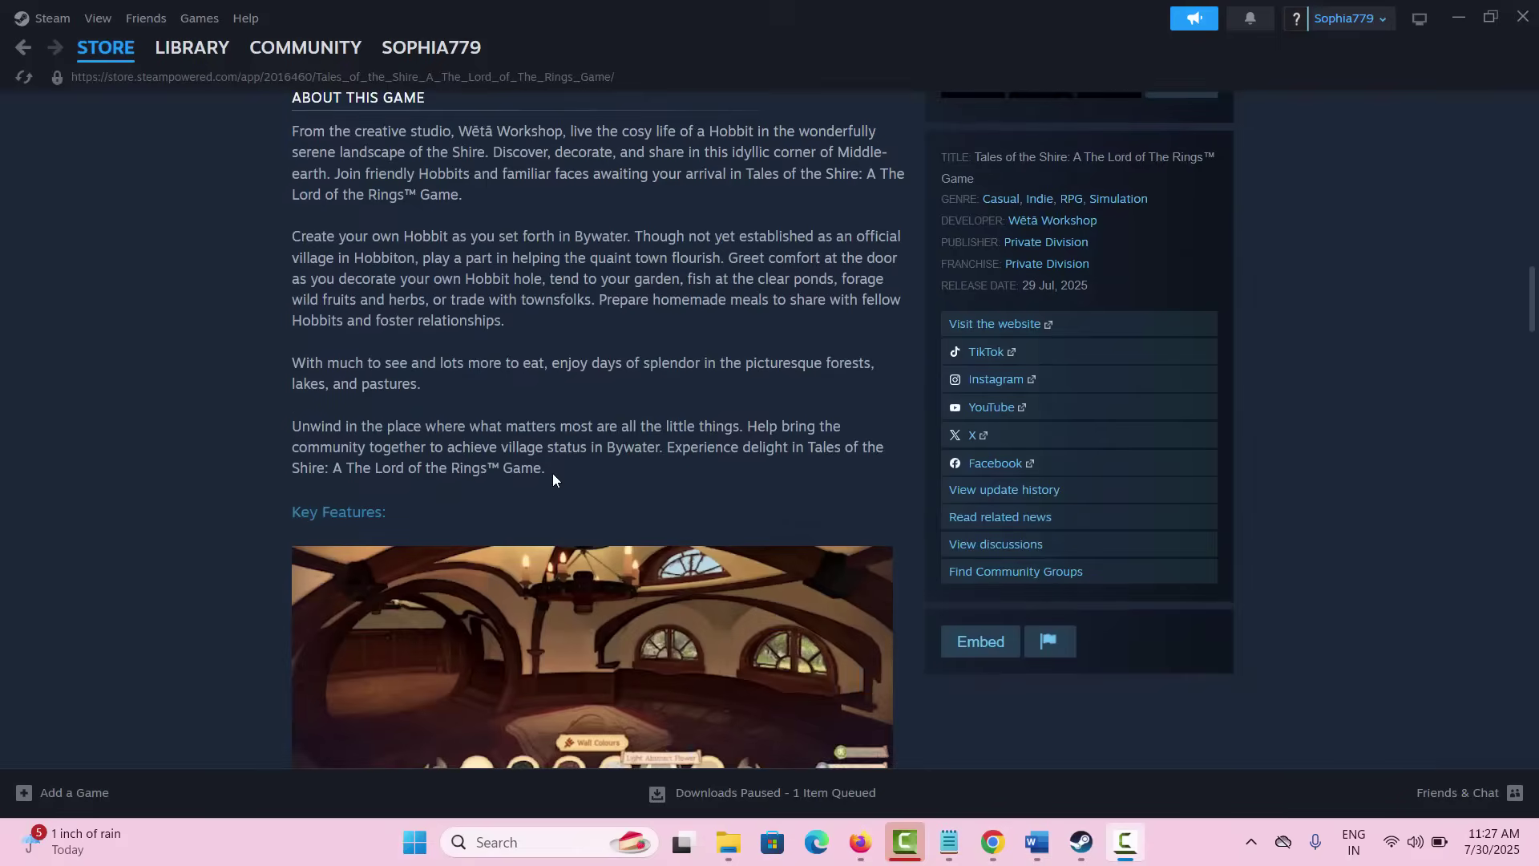
scroll(553, 479, up, 20)
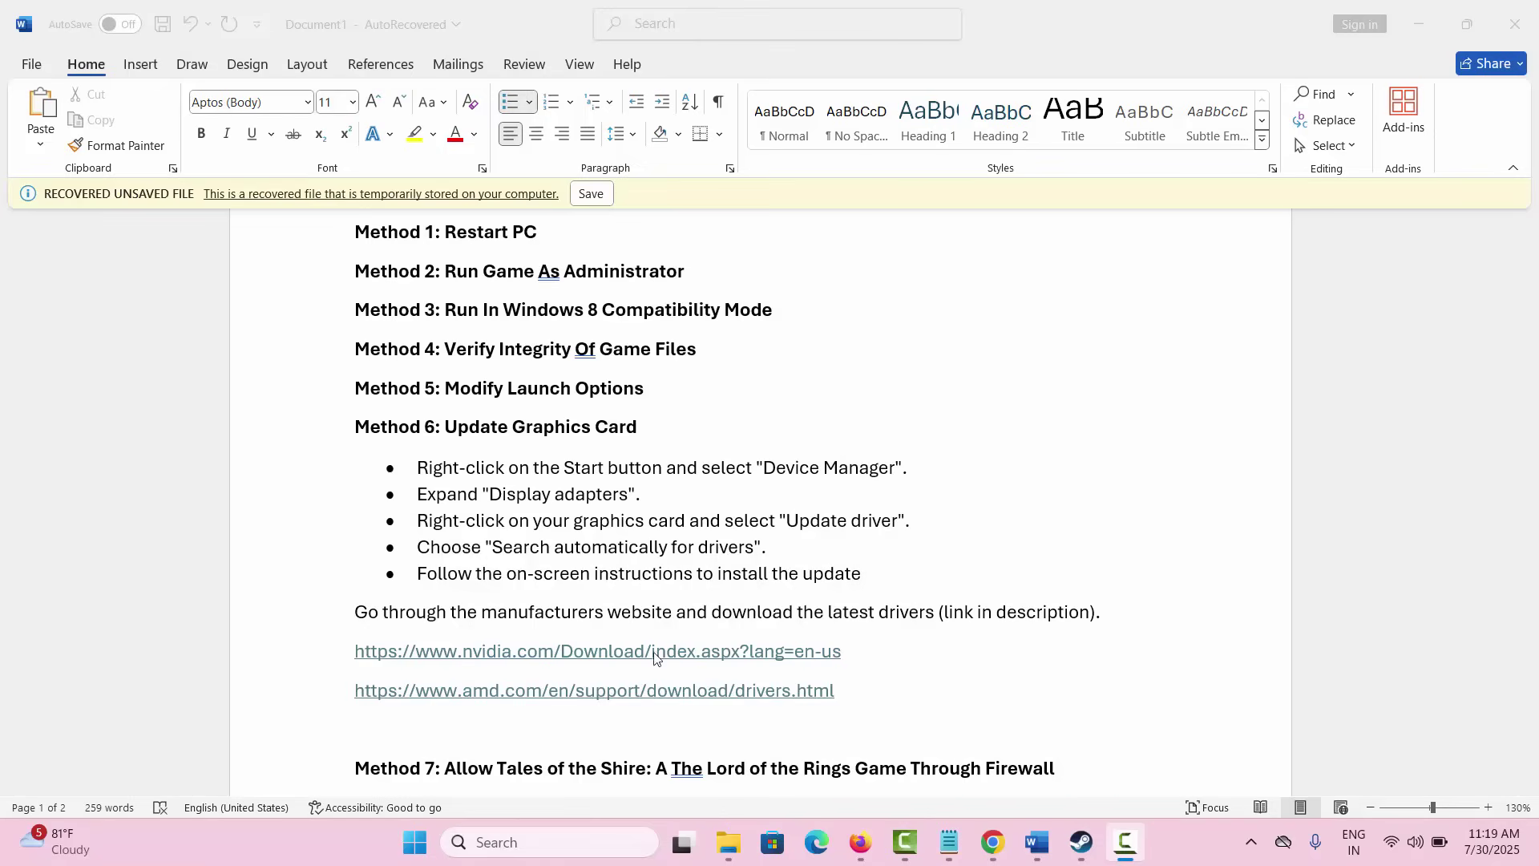
Bring up the Start menu's power options to see Restart, then dismiss the menu.
click(417, 856)
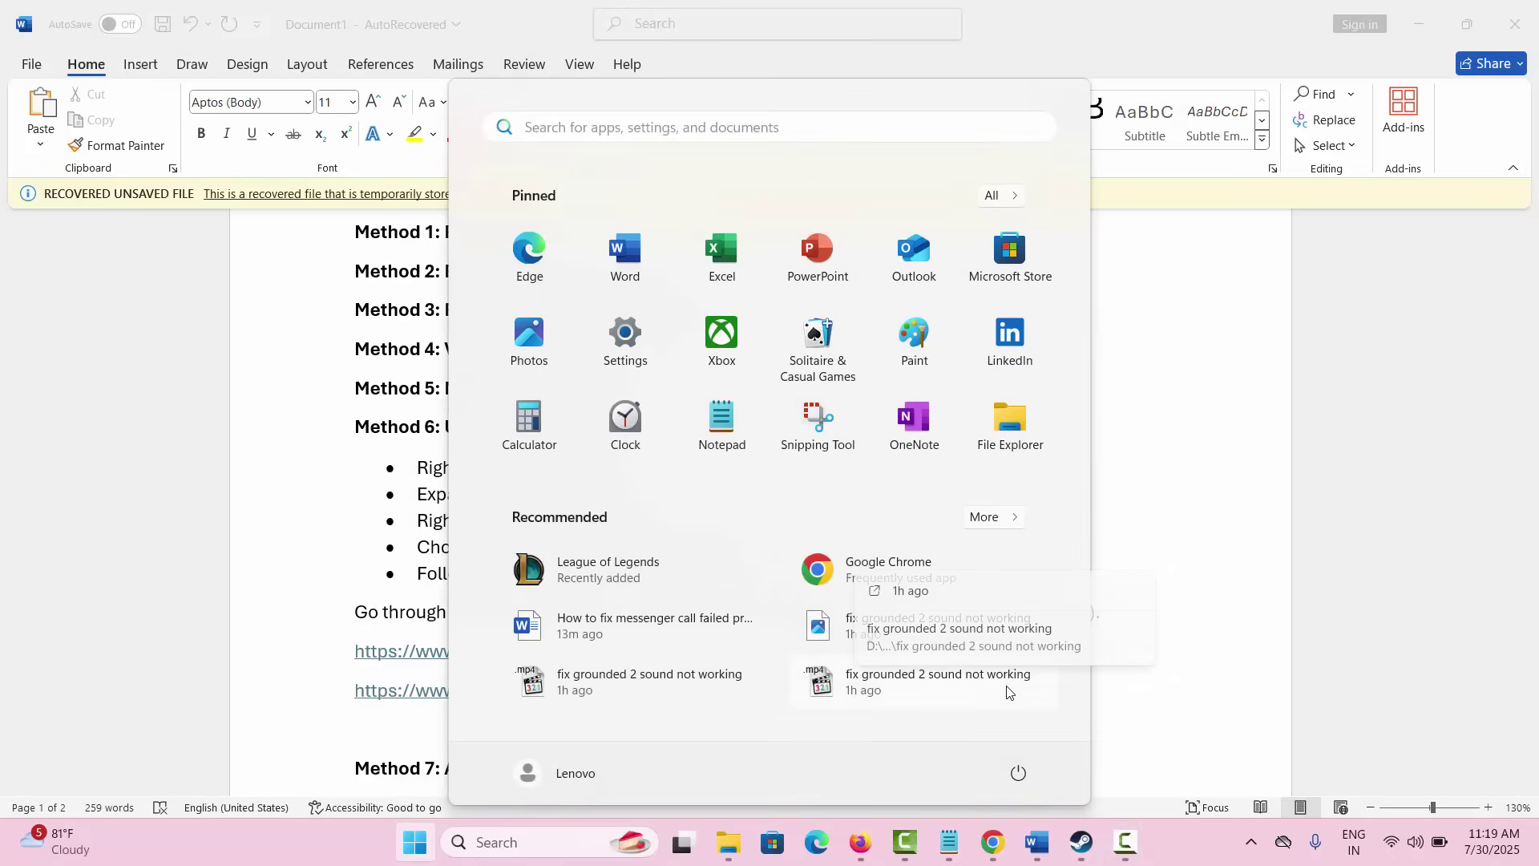
click(1029, 780)
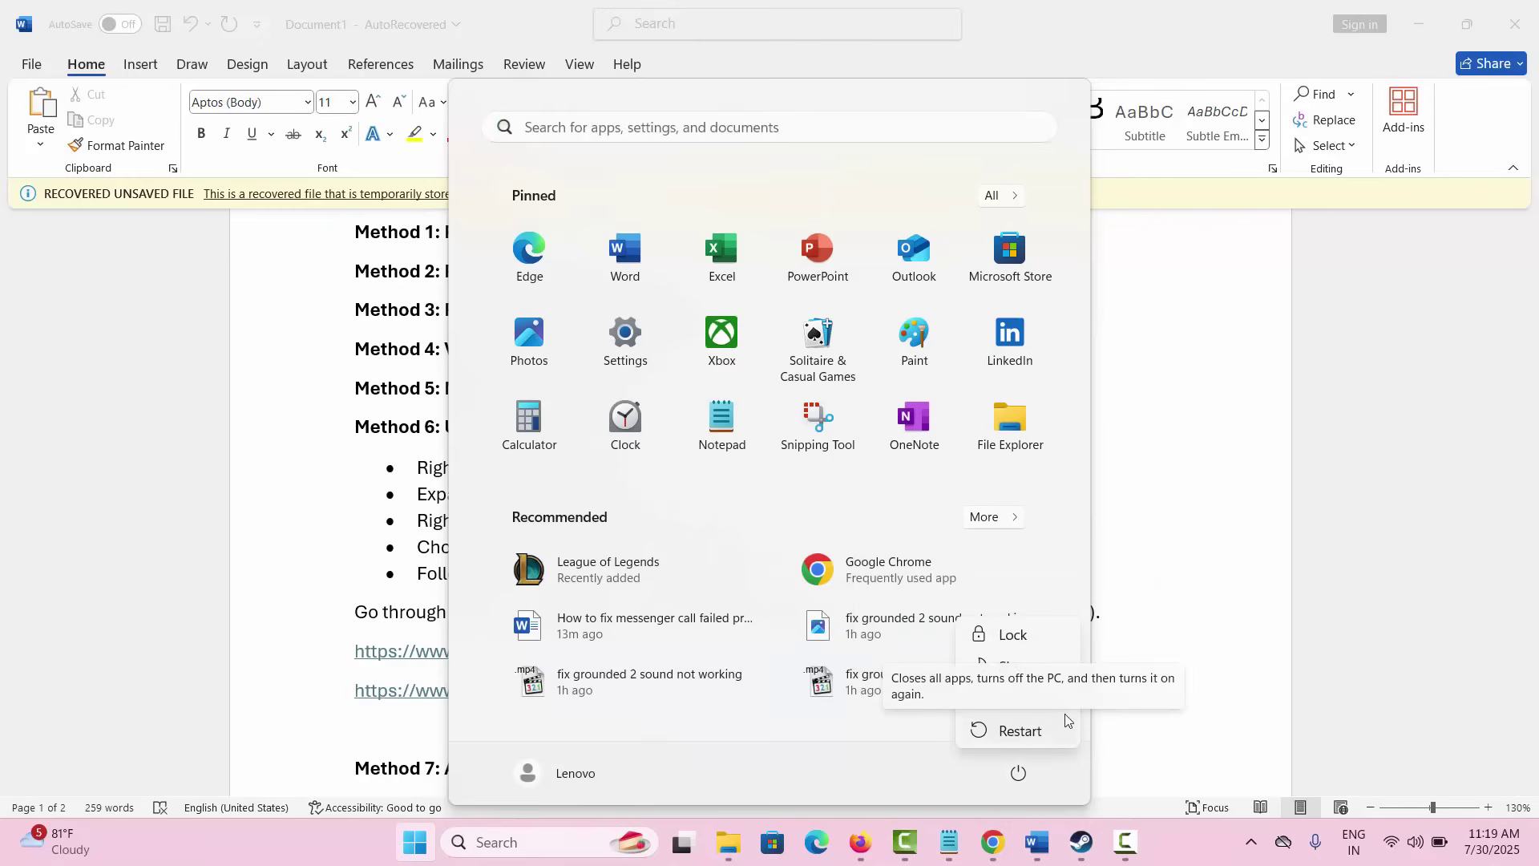
key(Escape)
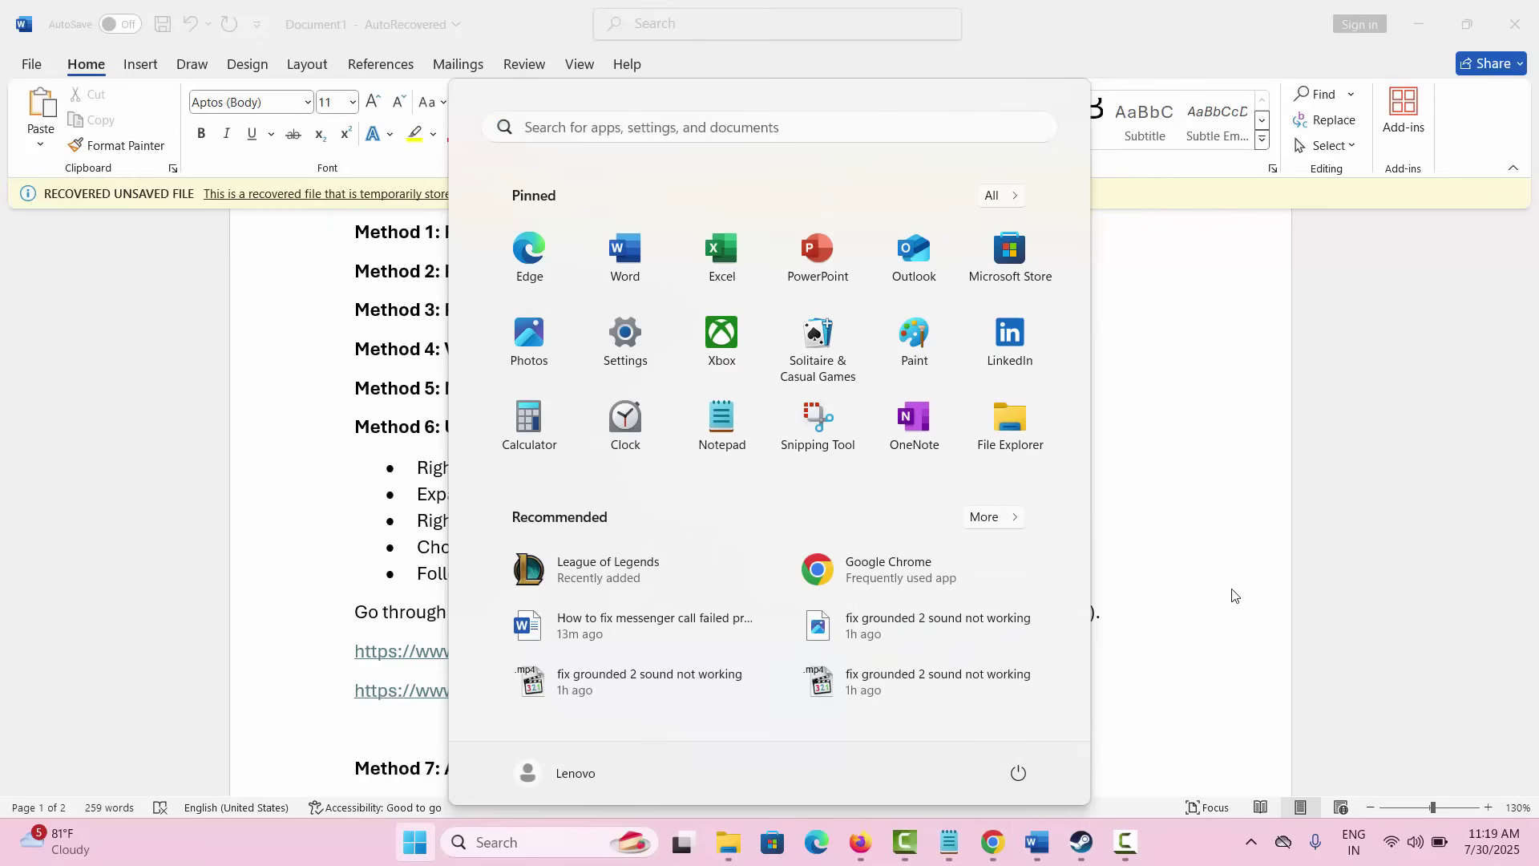
key(Escape)
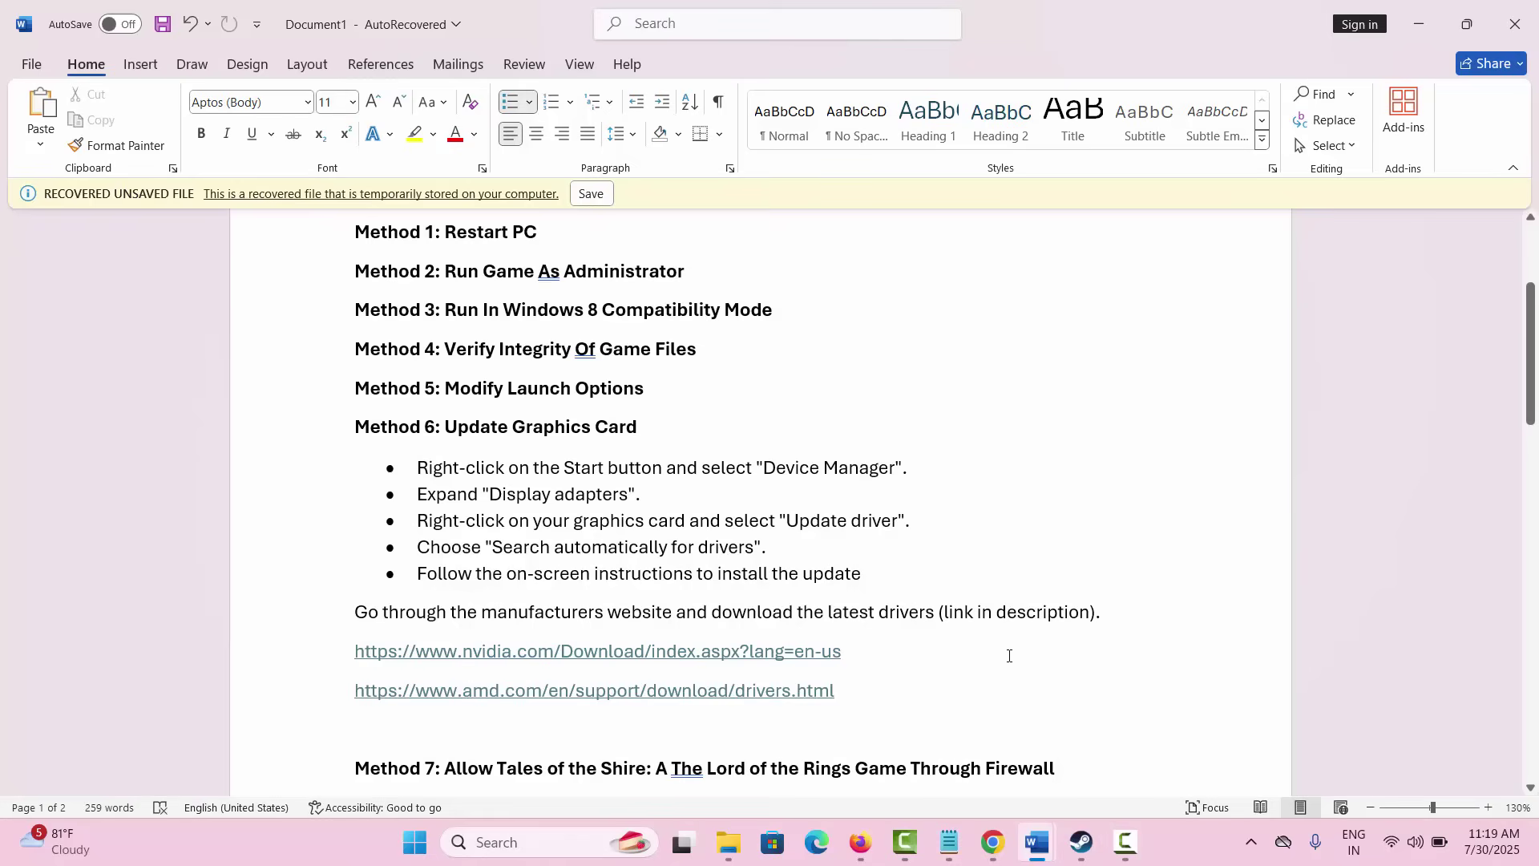
From Steam's Library, browse Counter-Strike 2's Installed Files to open its install folder.
click(1082, 848)
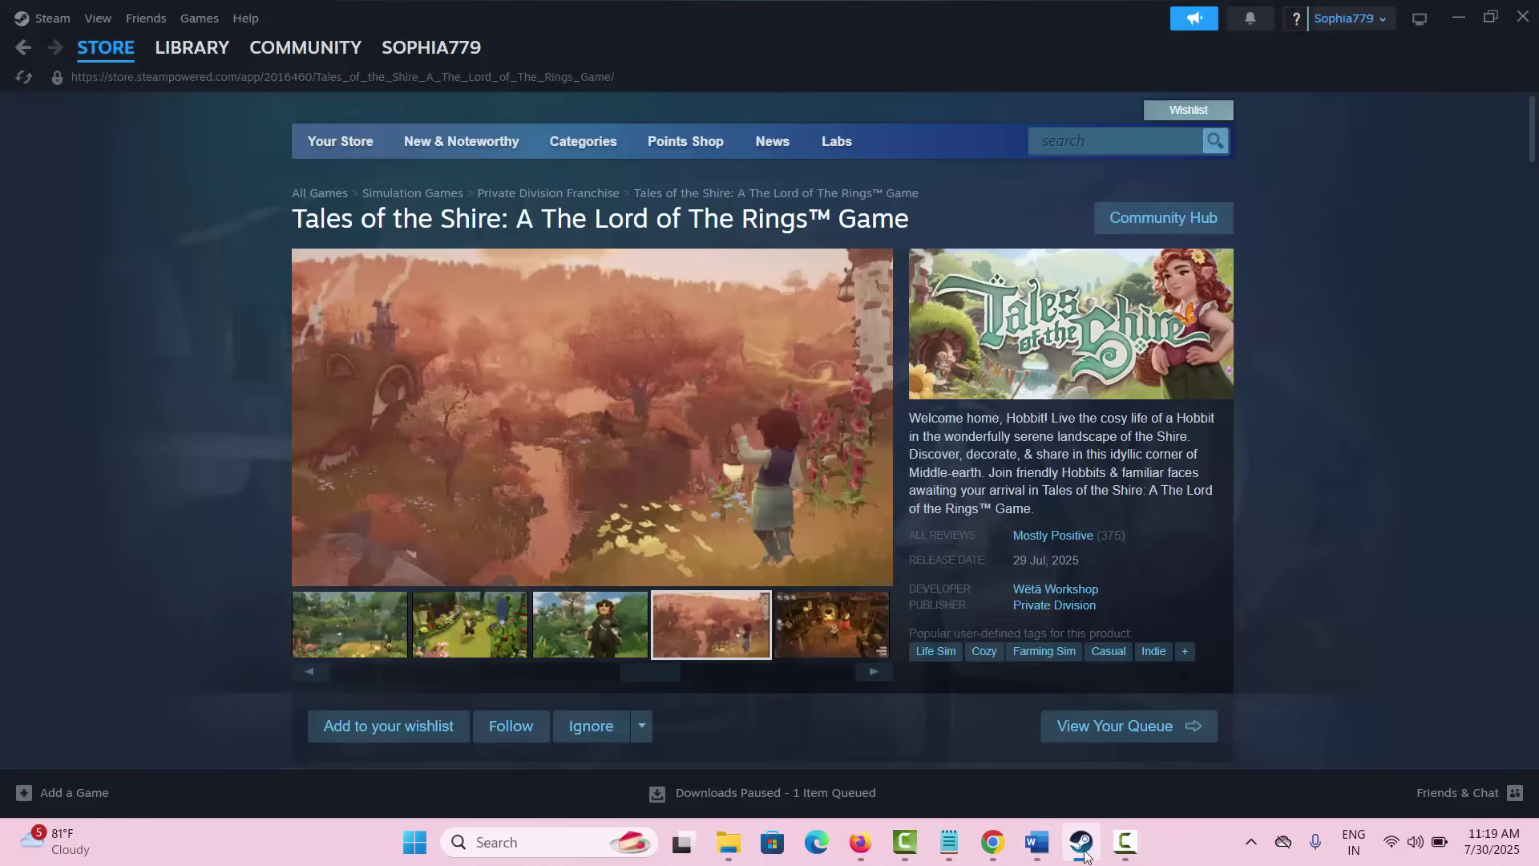
click(193, 58)
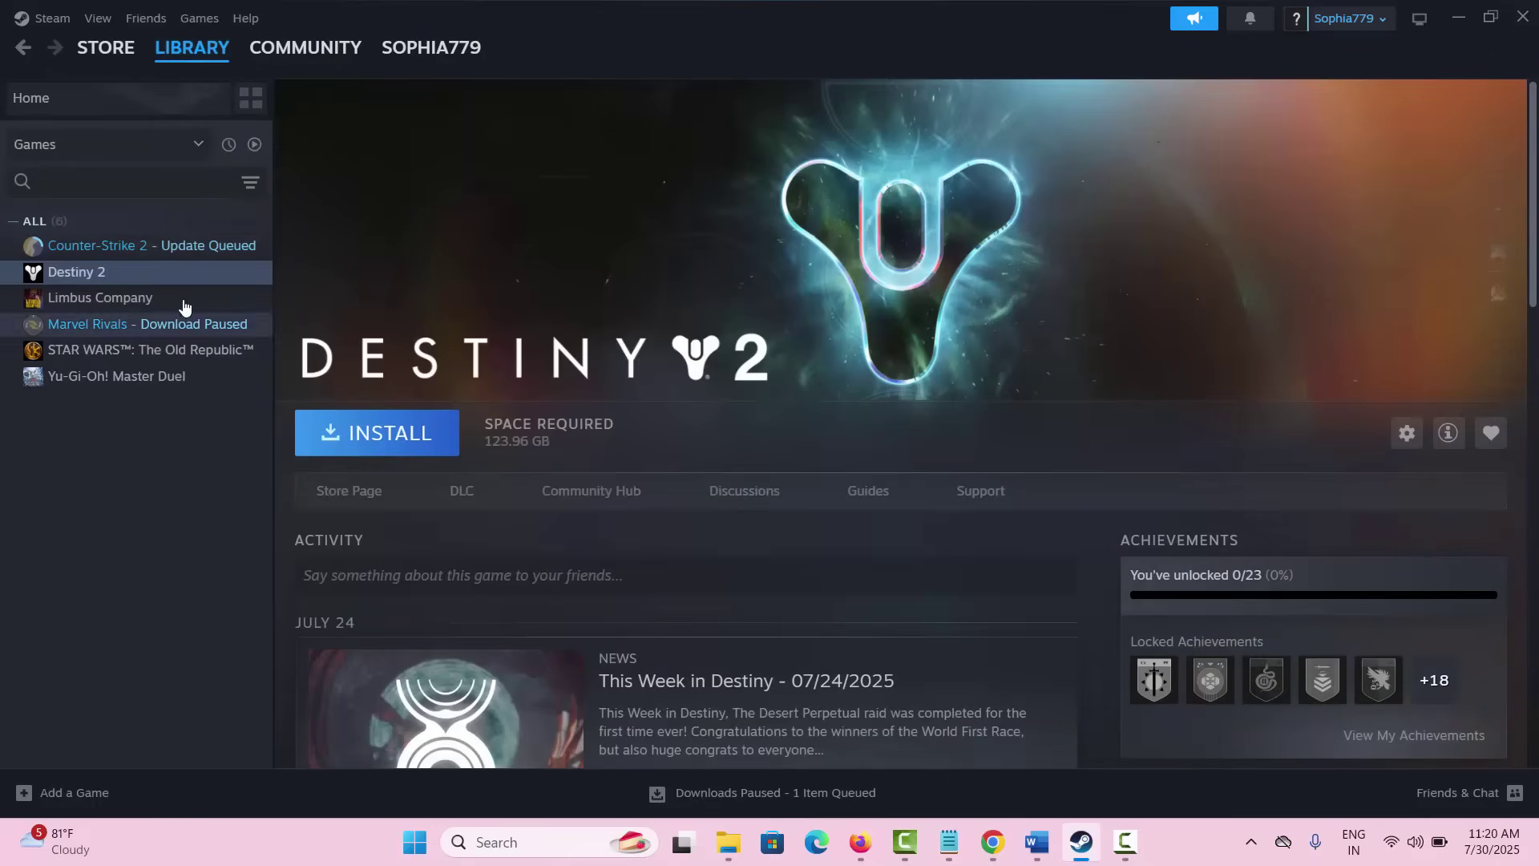
click(165, 249)
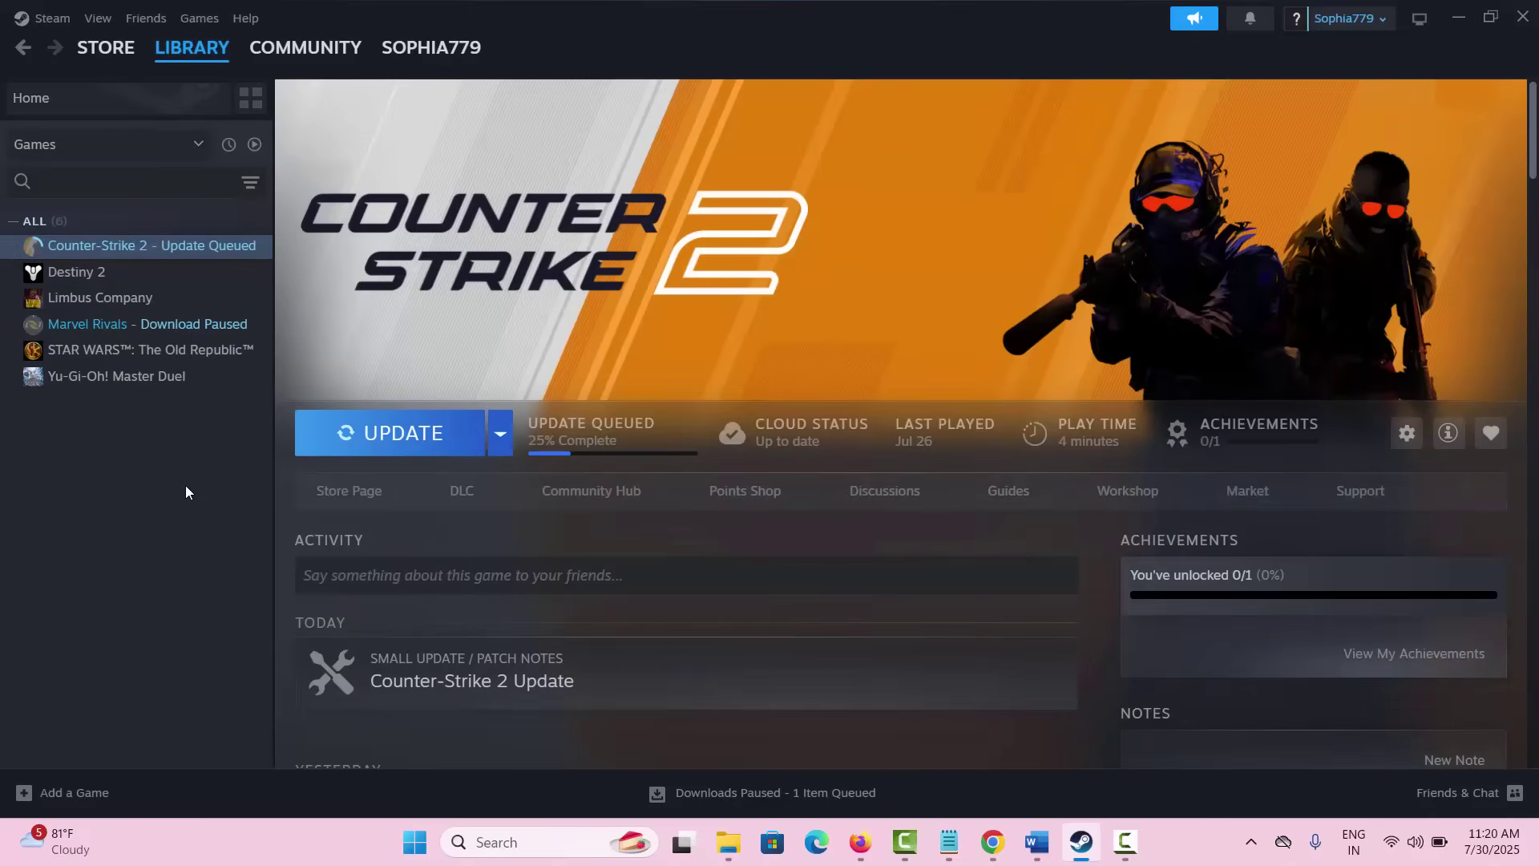
right_click(178, 251)
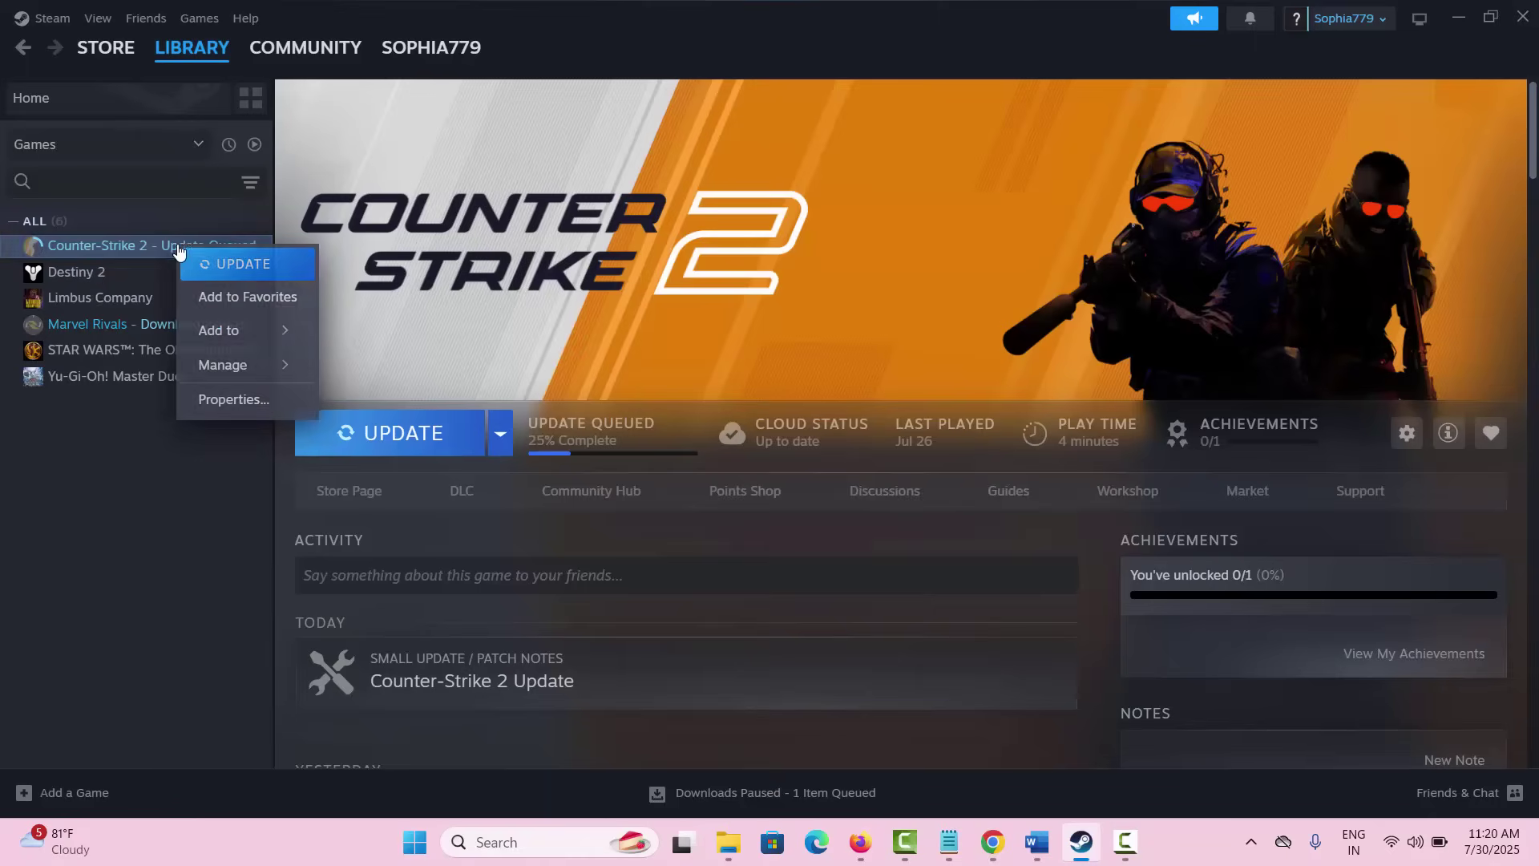
click(234, 401)
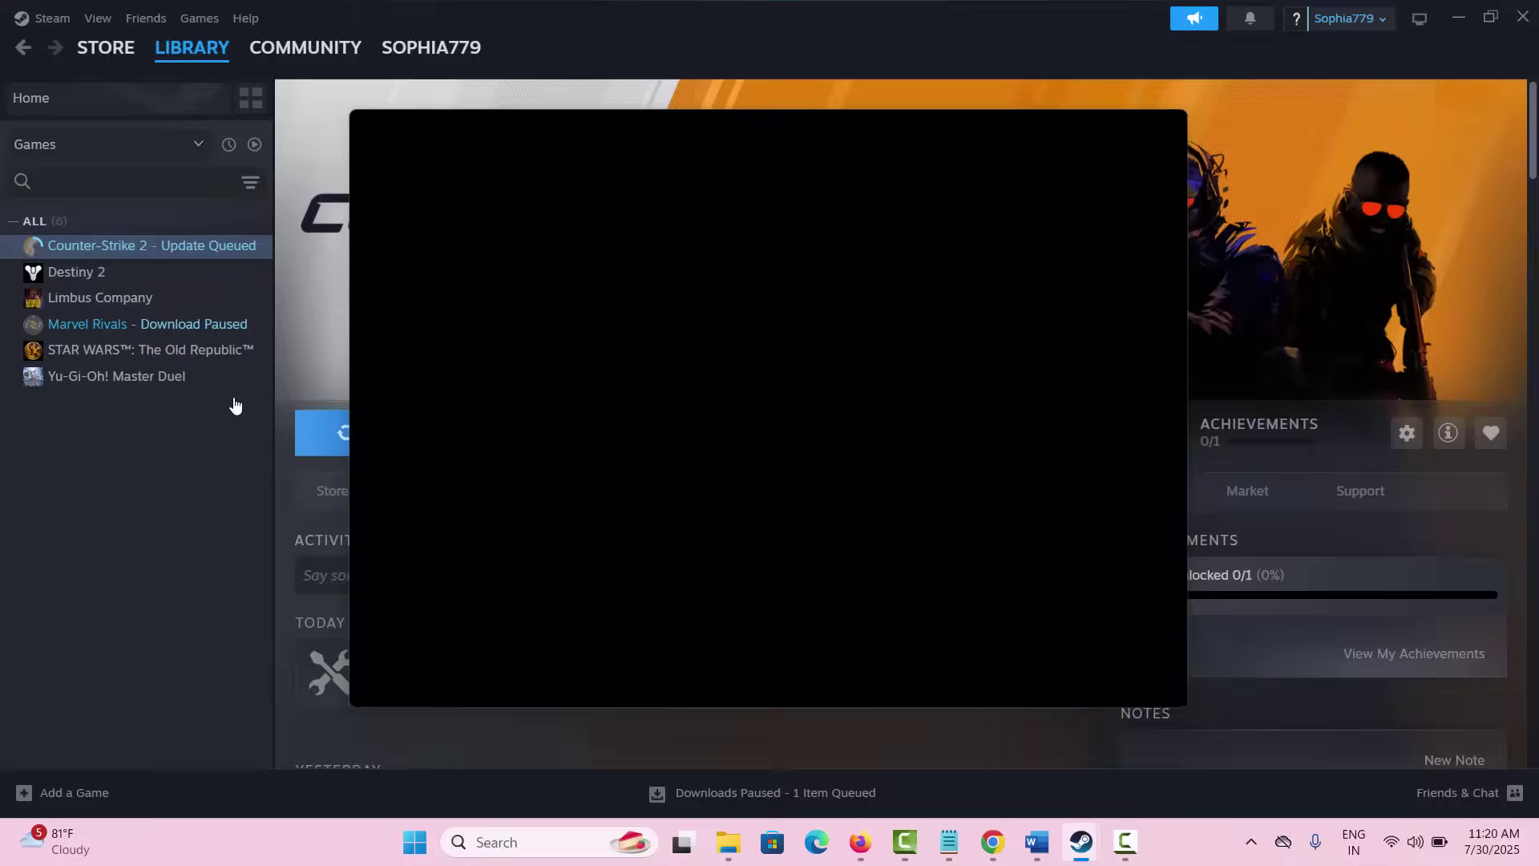
click(441, 305)
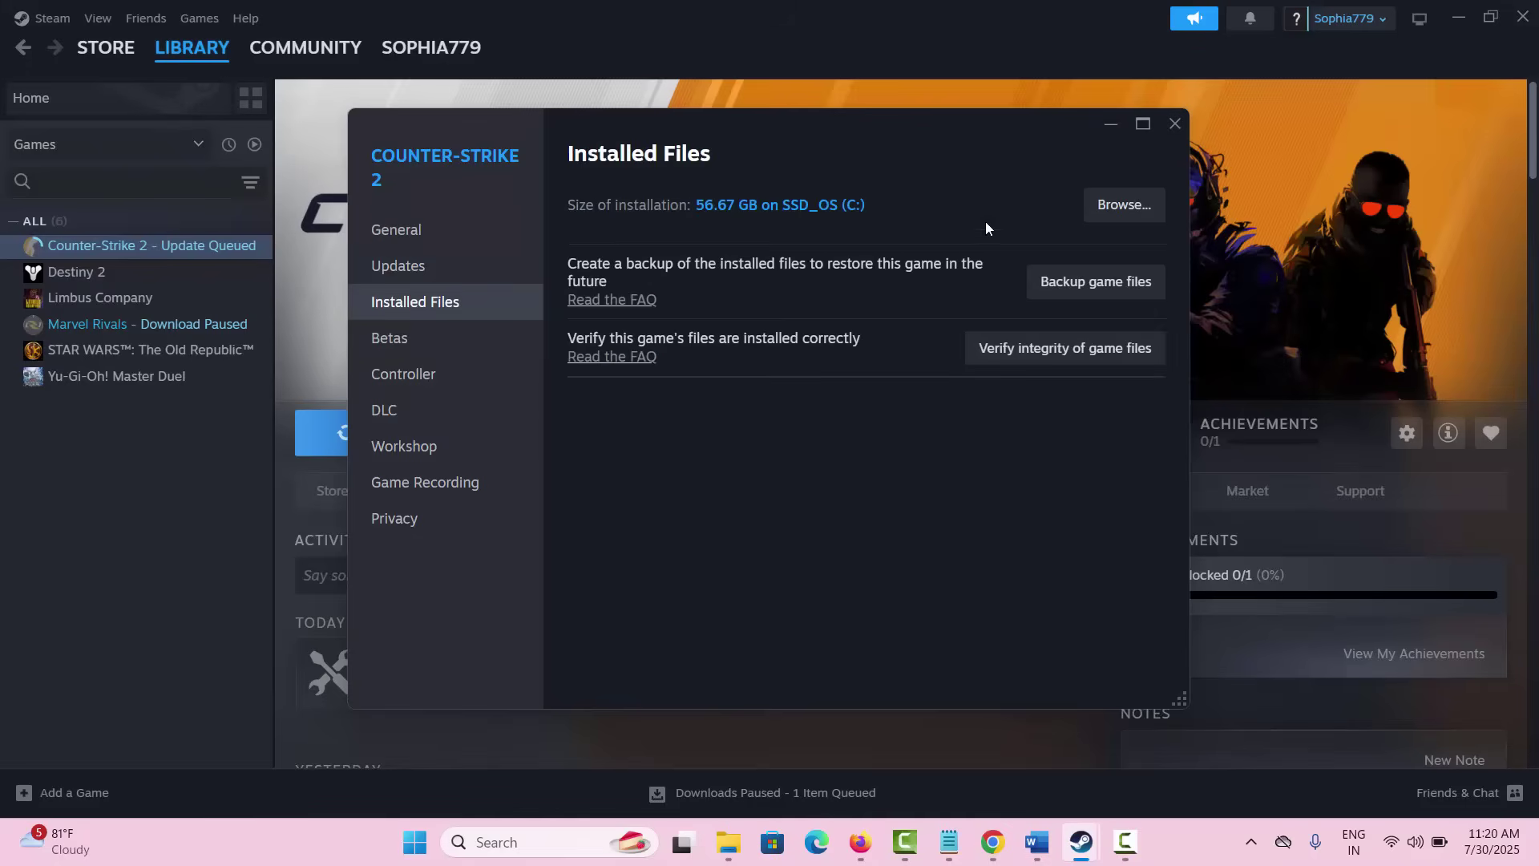
click(1124, 205)
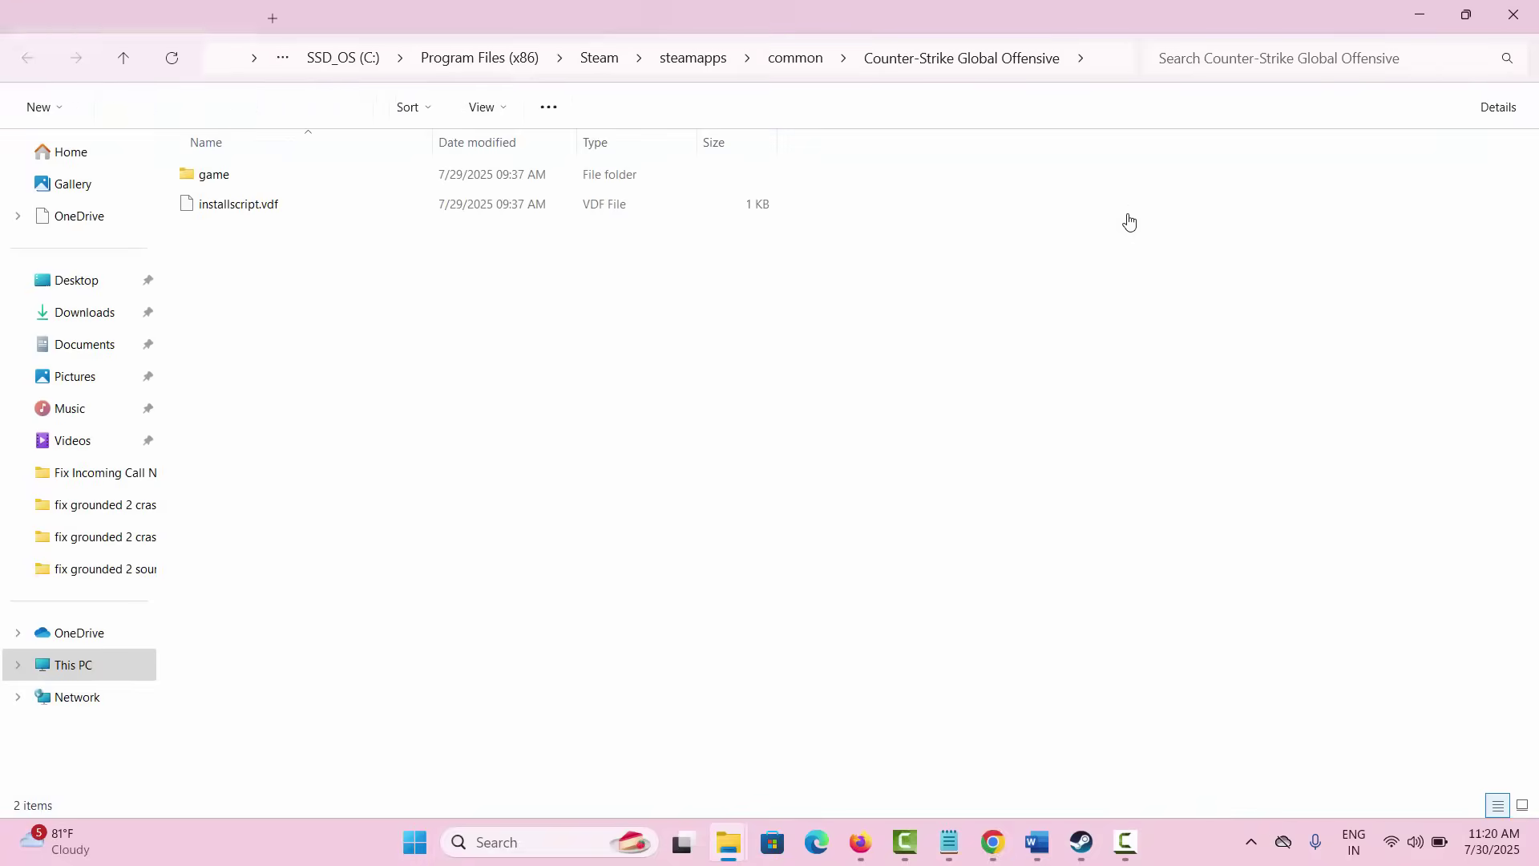
Navigate into game\bin\win64 and select the cs2 application.
double_click(216, 184)
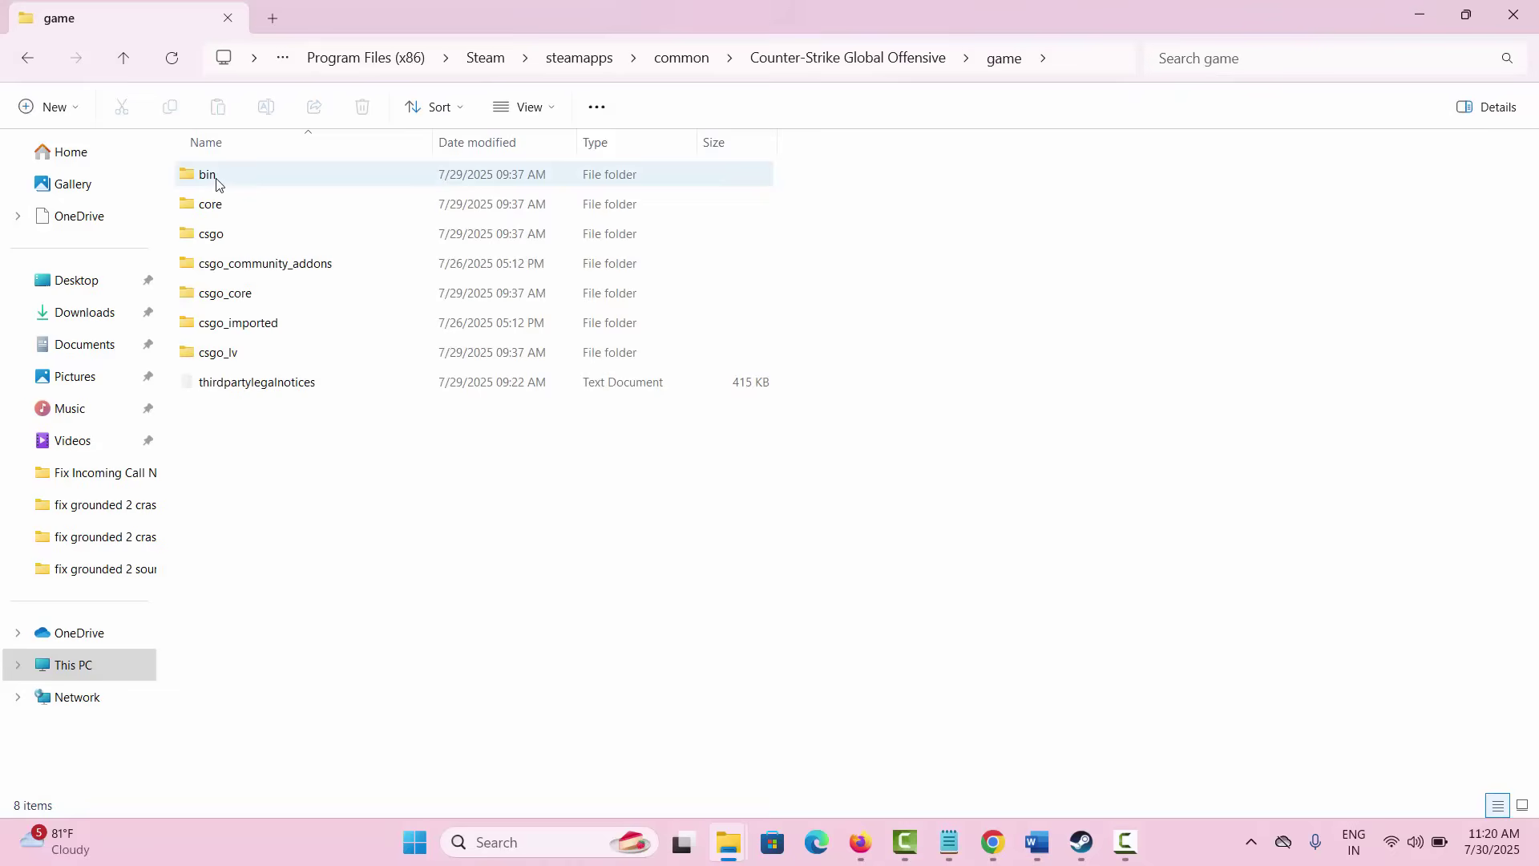
double_click(217, 185)
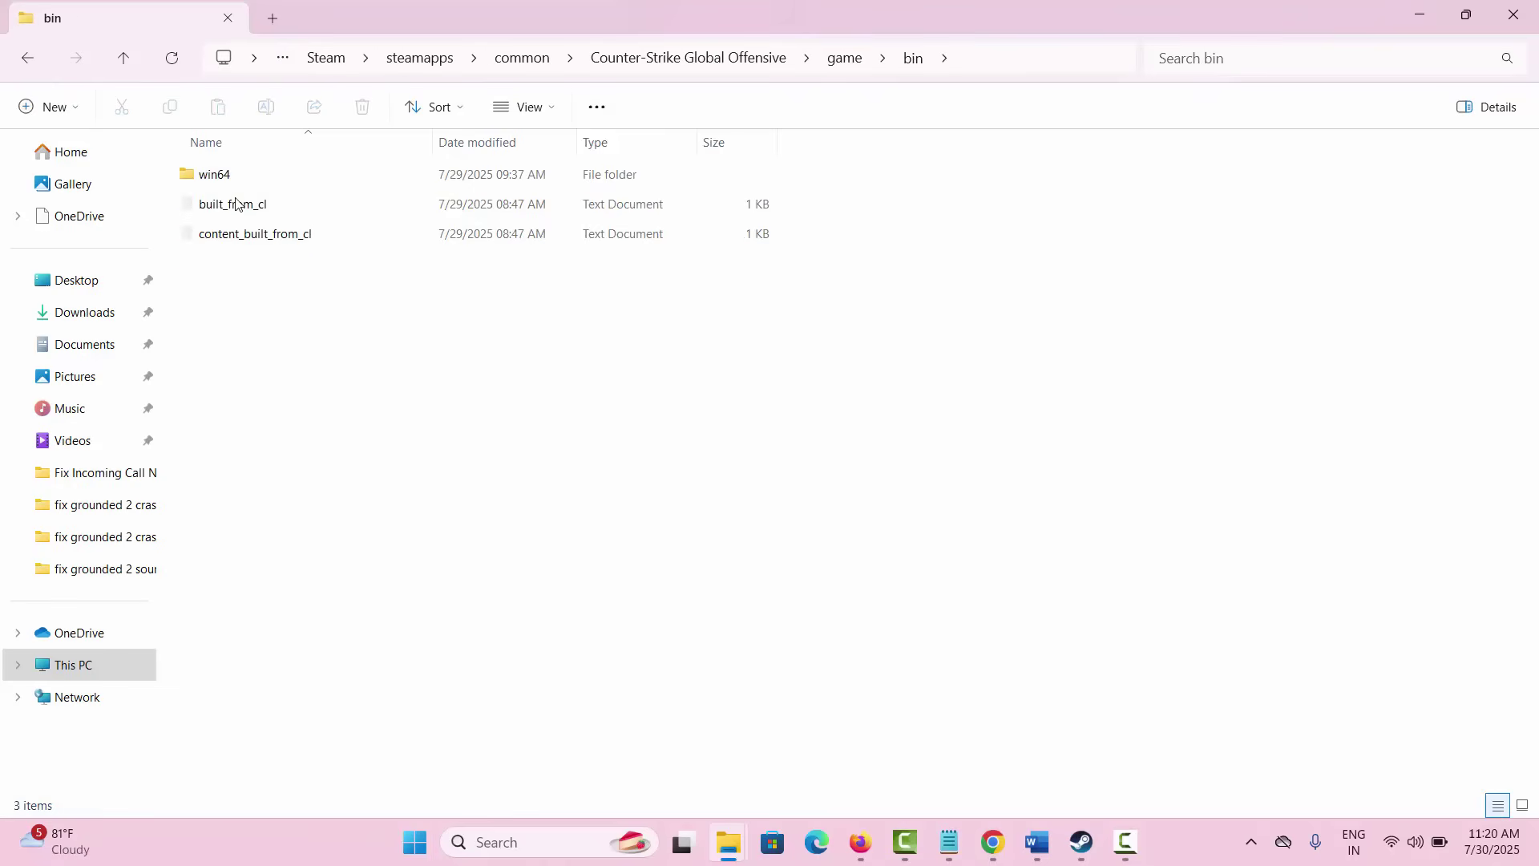
click(225, 183)
double_click(225, 183)
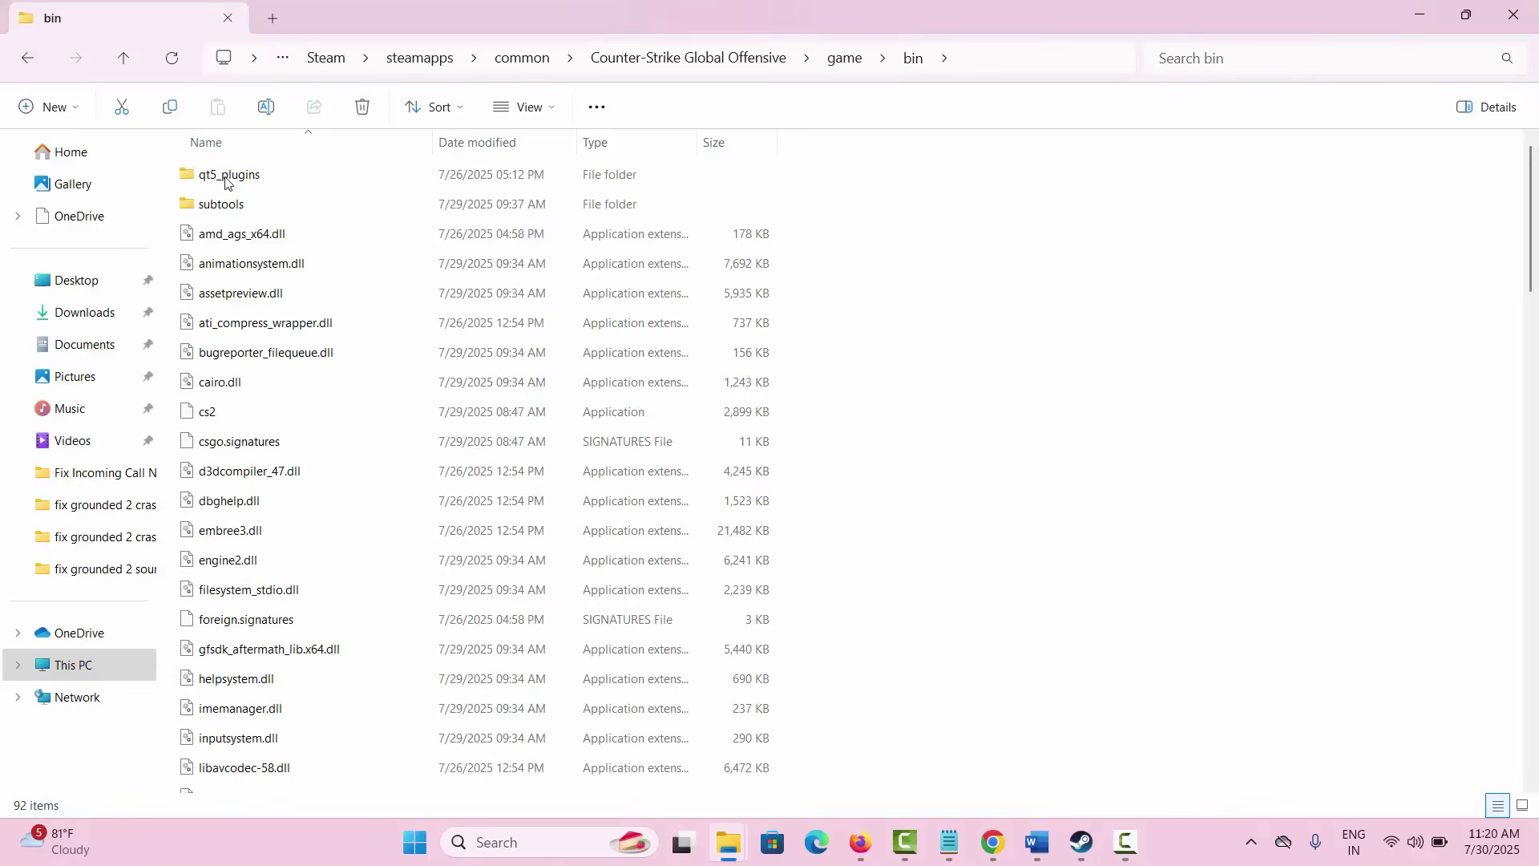
click(213, 416)
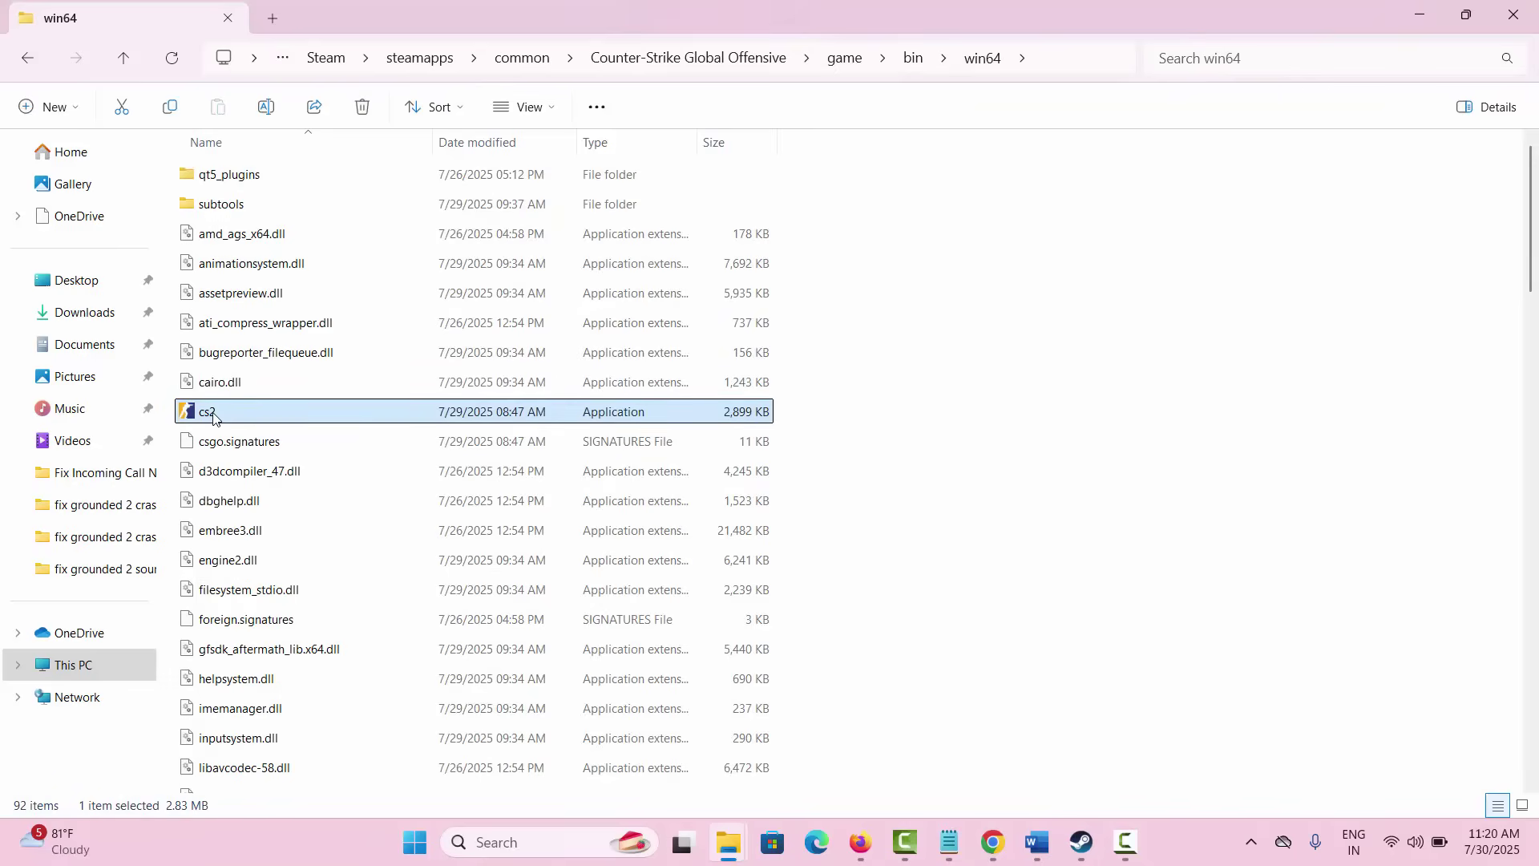
Set cs2 to run as administrator in Windows 8 compatibility mode and close its properties.
right_click(213, 416)
click(304, 351)
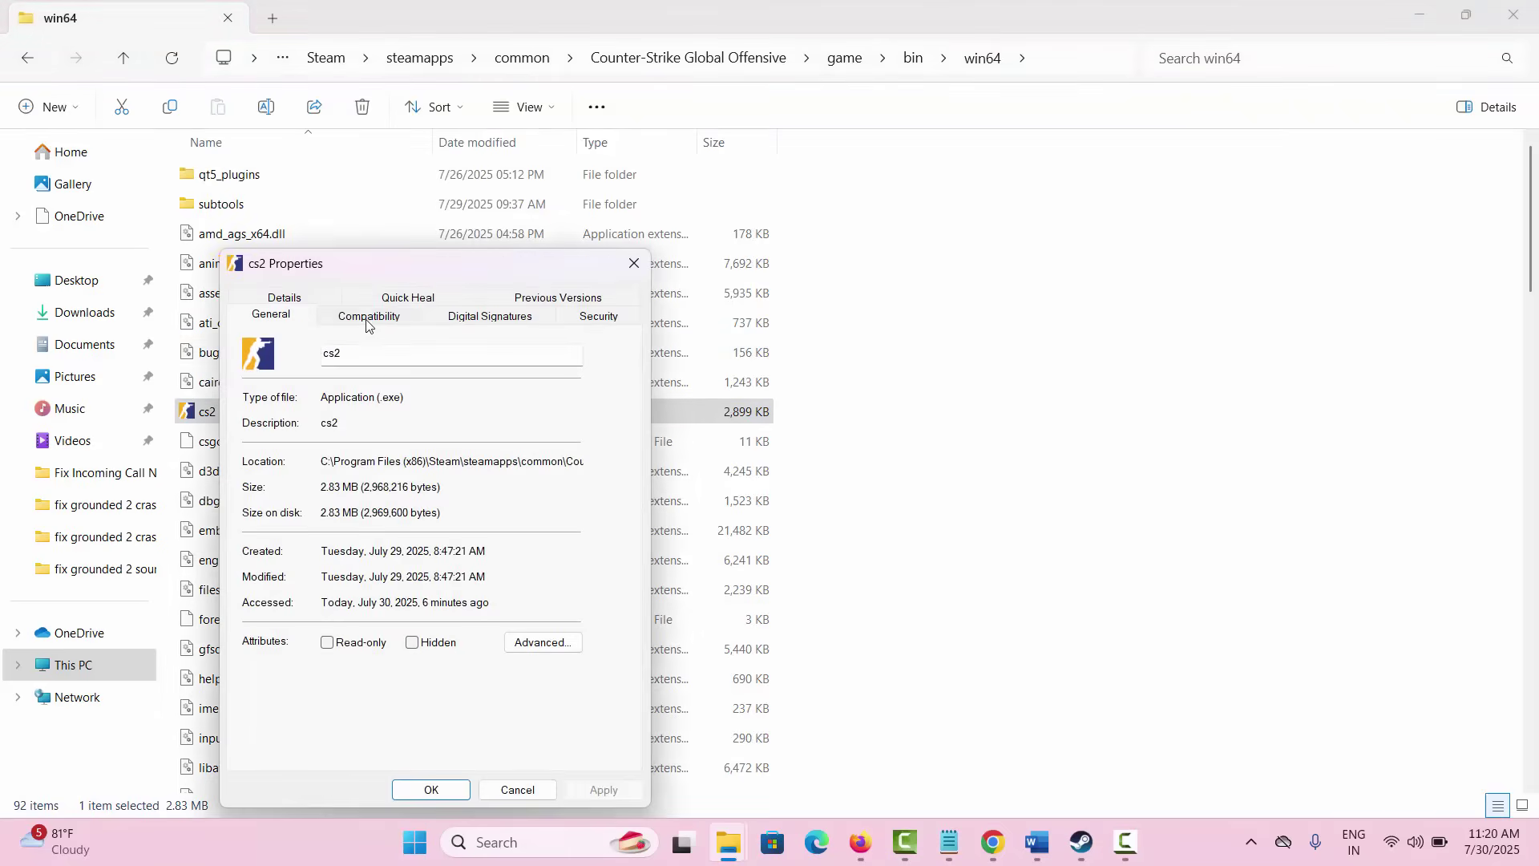
click(369, 319)
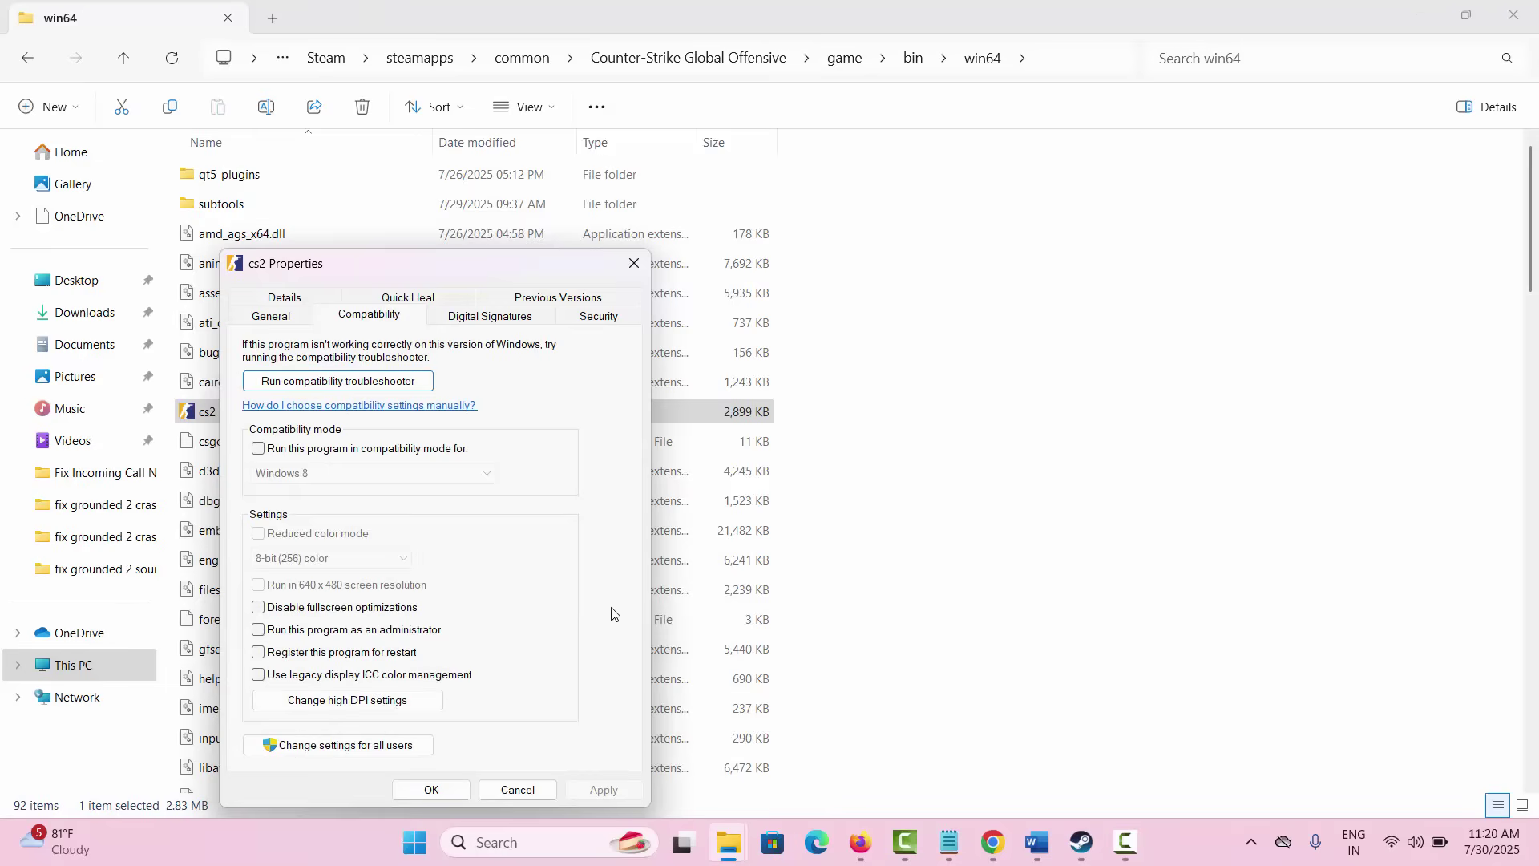
click(262, 634)
click(260, 451)
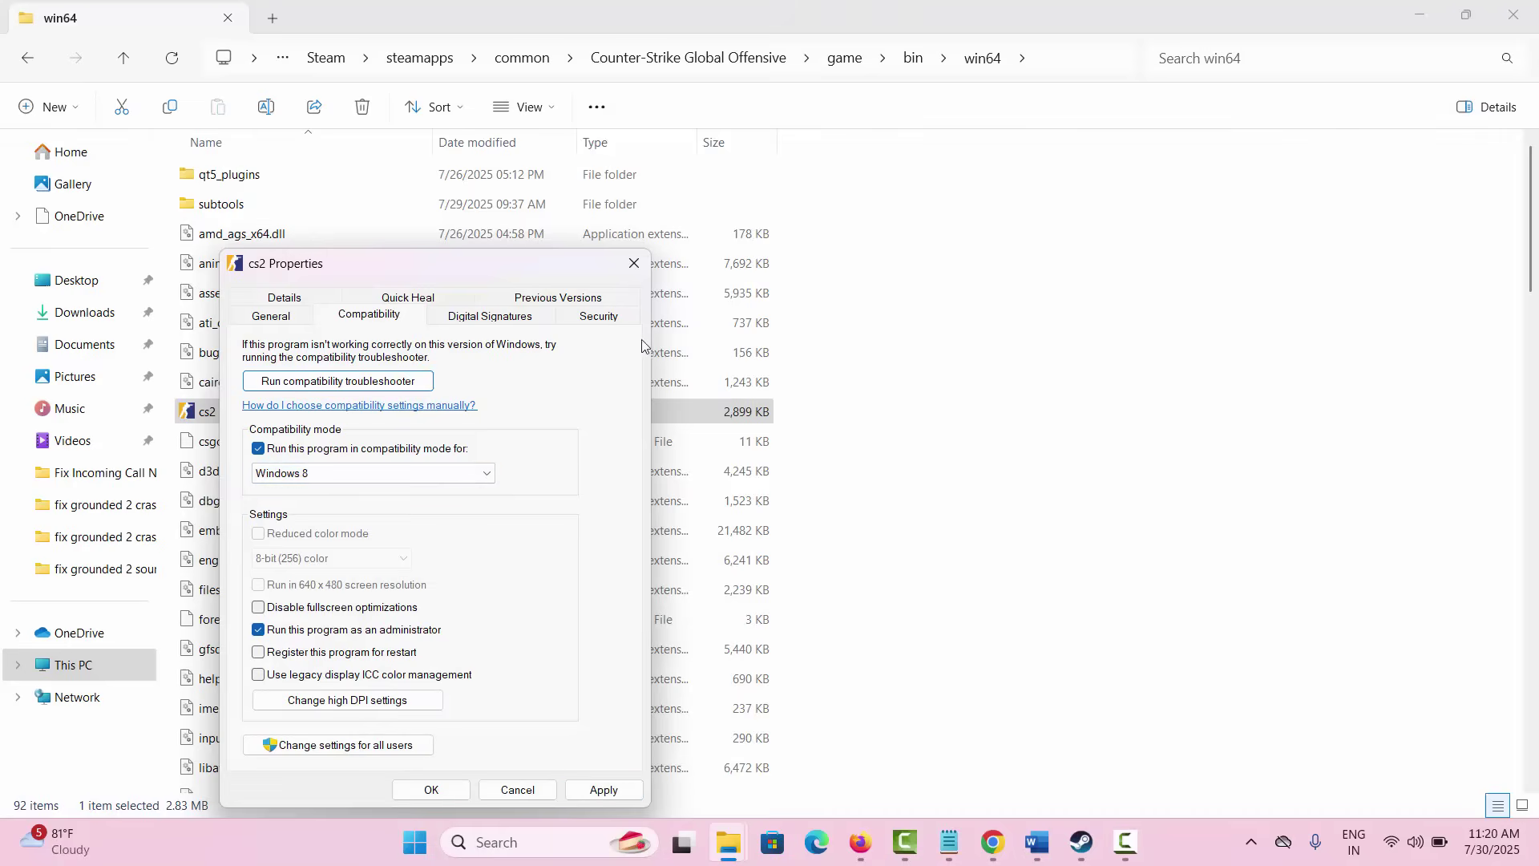
click(633, 264)
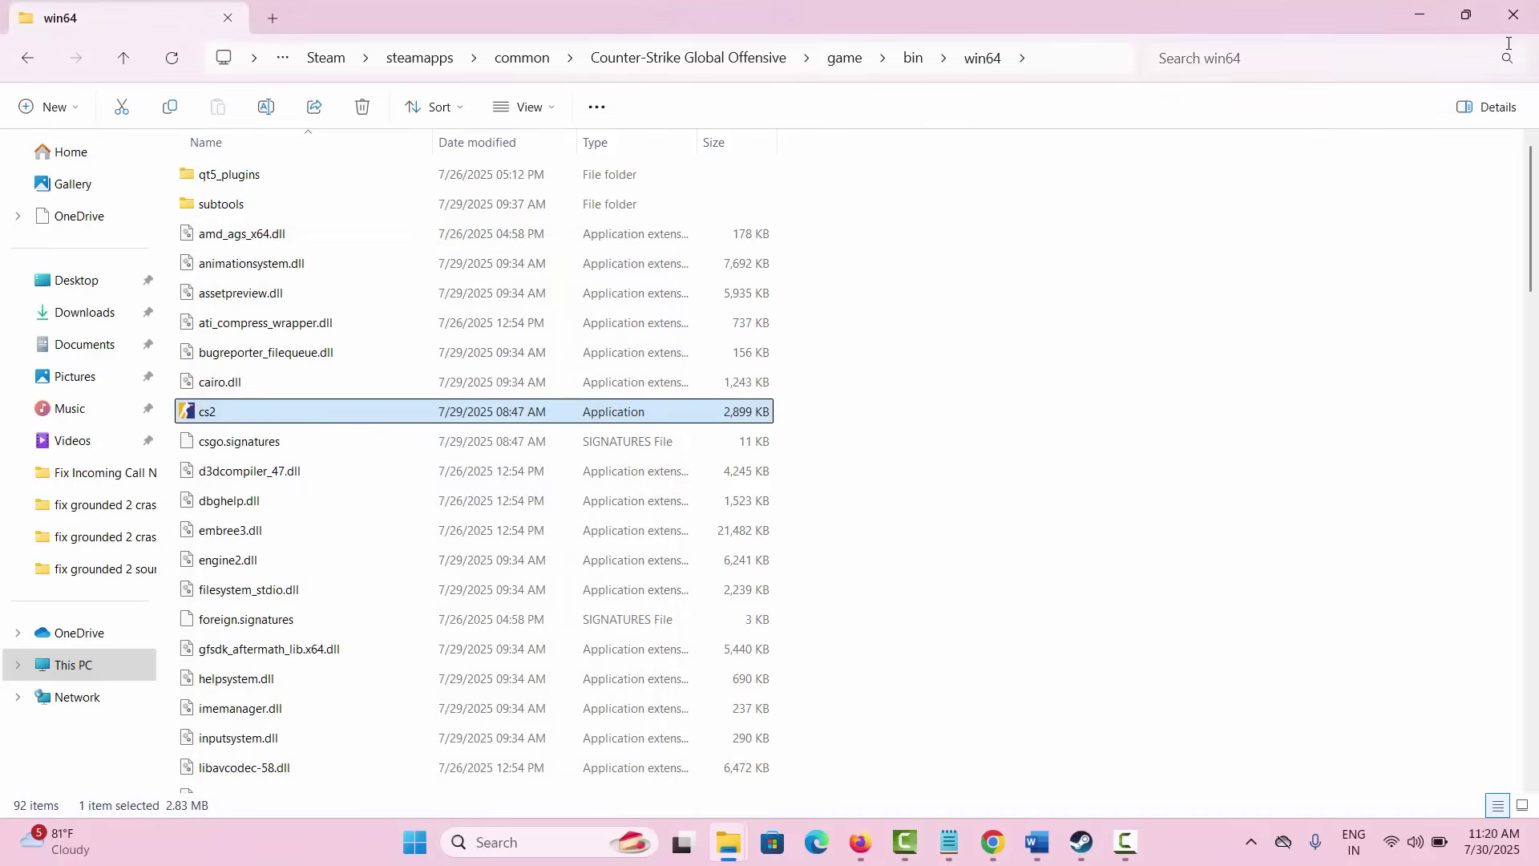
Close Counter-Strike 2's properties and glance at the Word guide before returning to Steam.
key(alt+Tab)
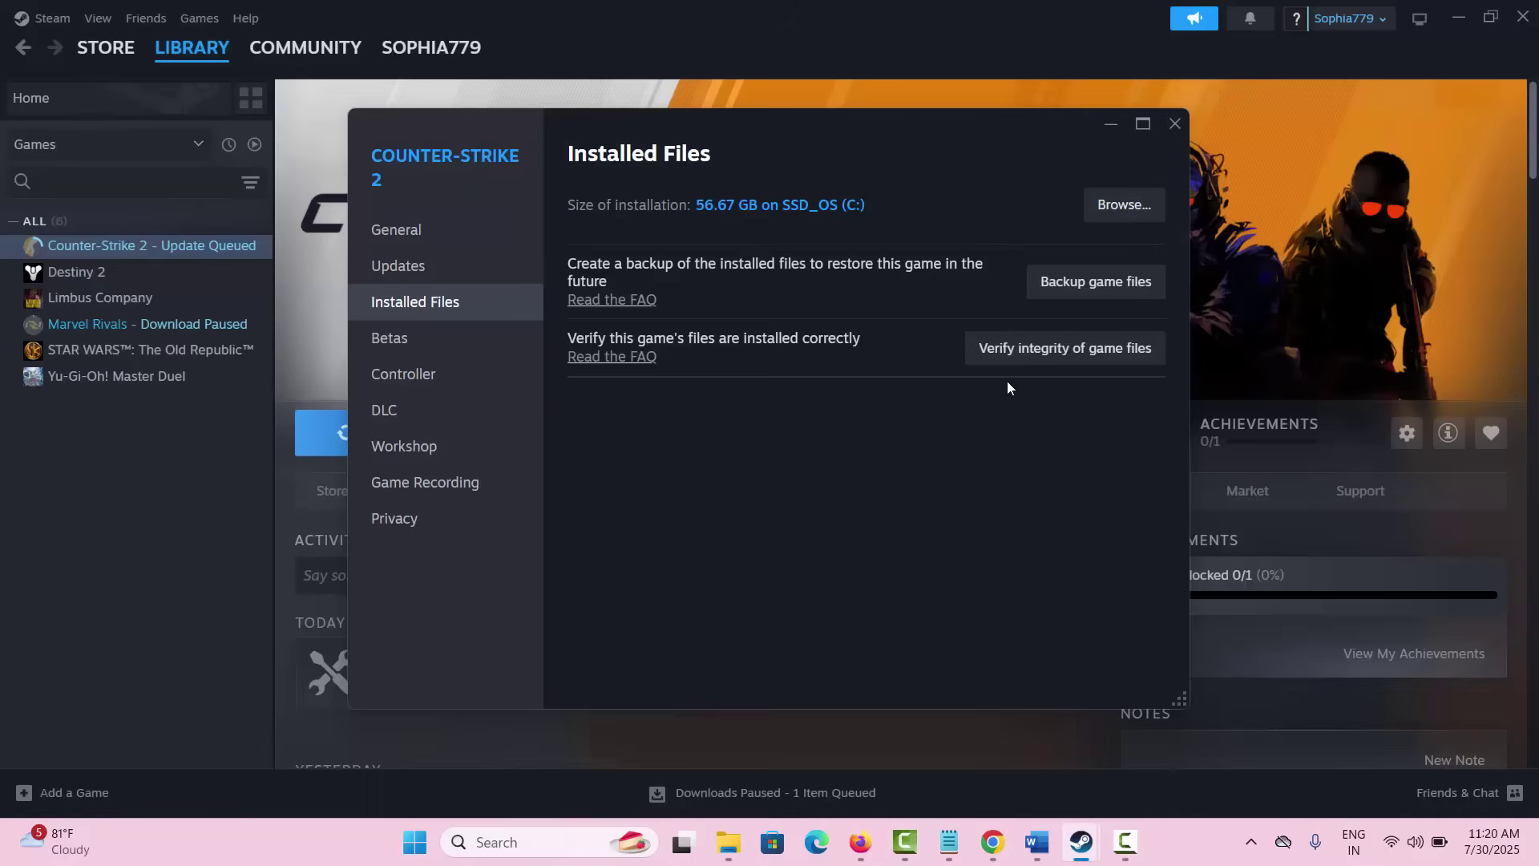
click(1175, 123)
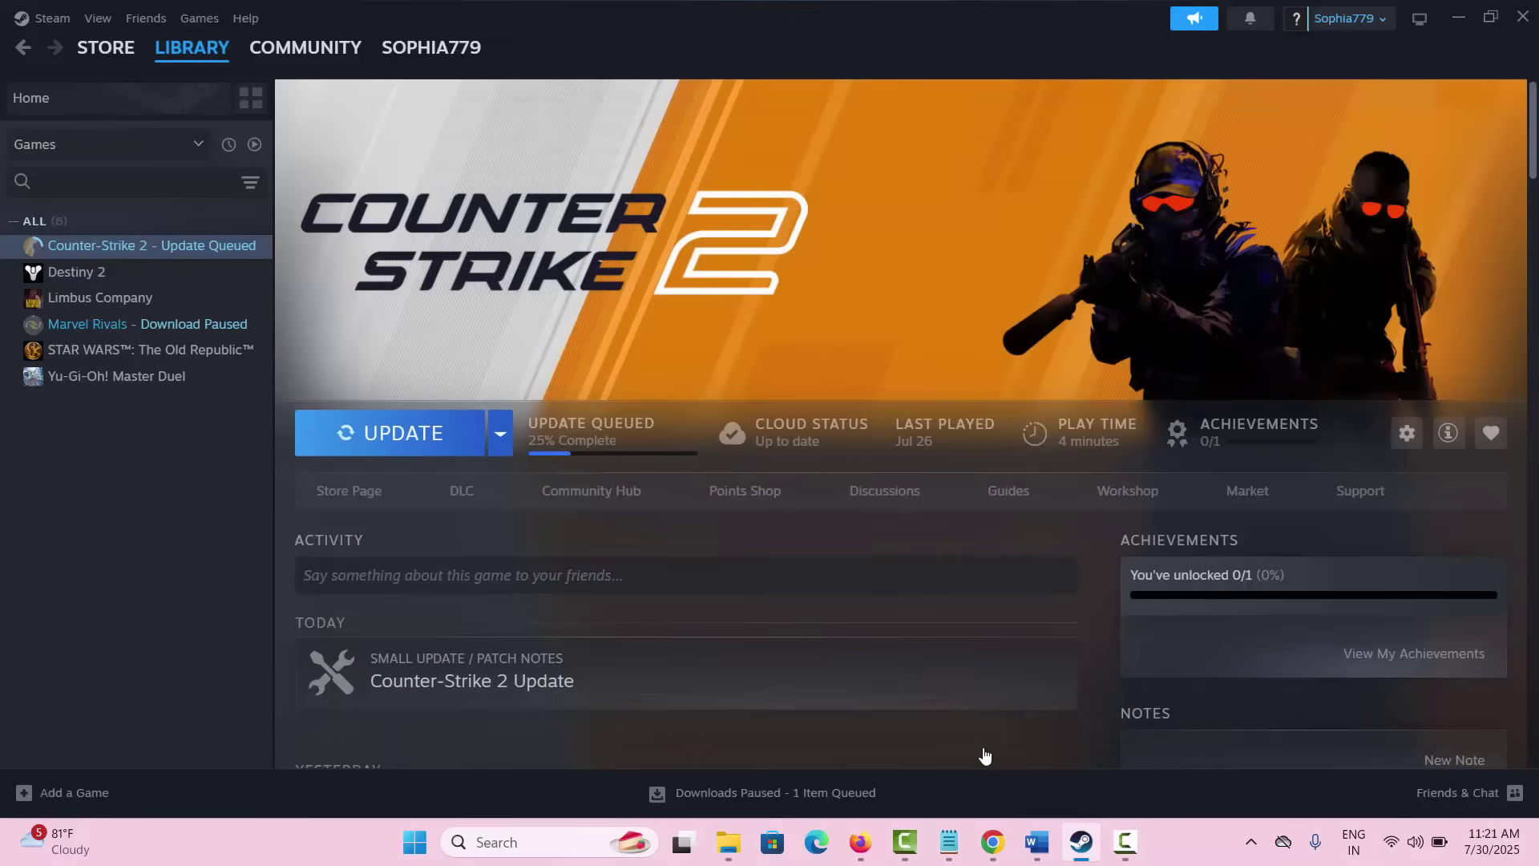
click(1082, 842)
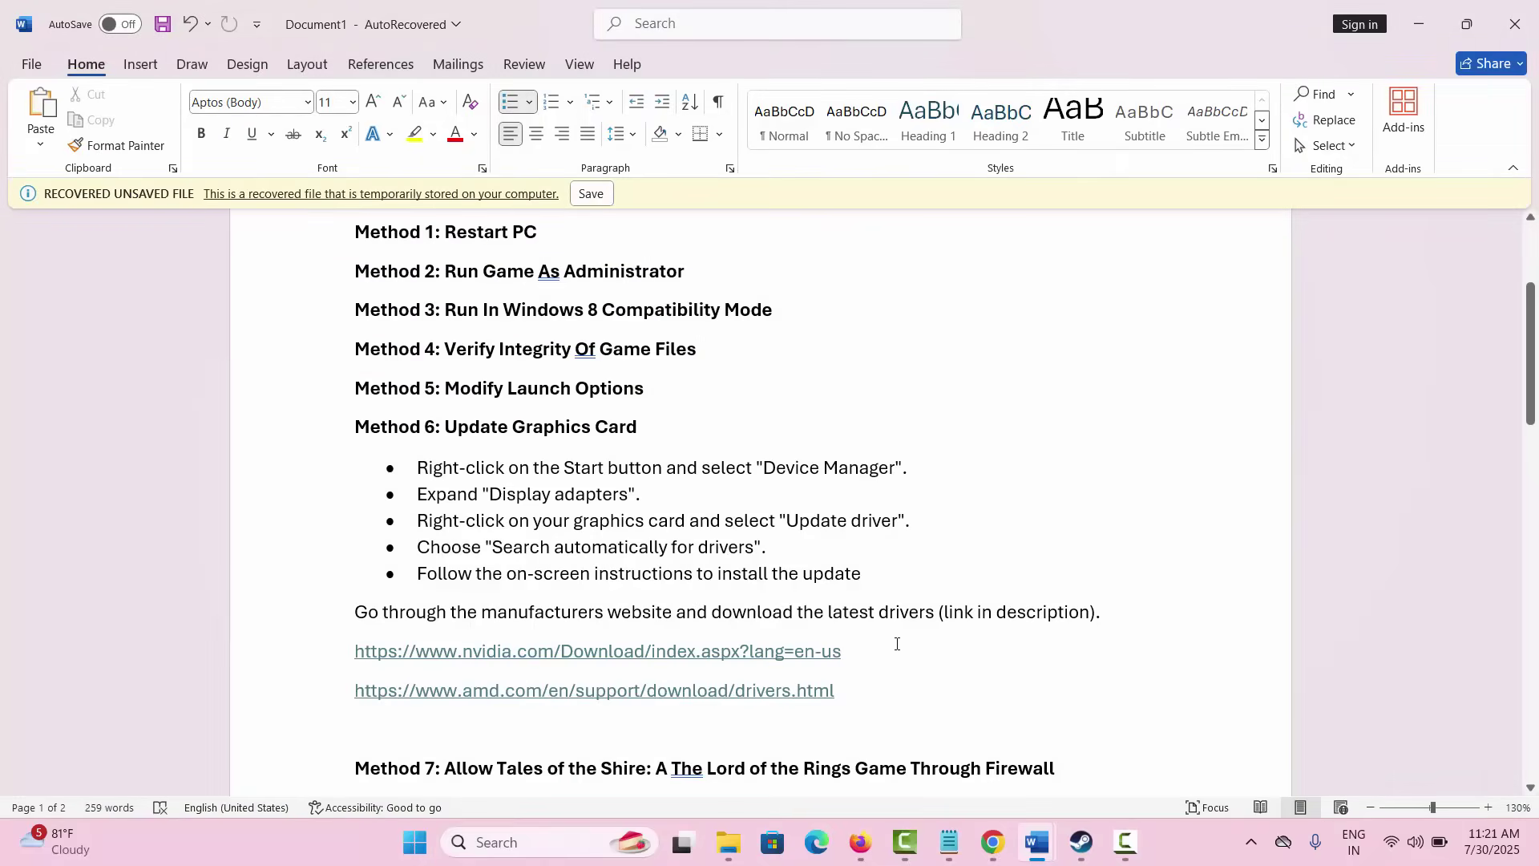
click(1082, 842)
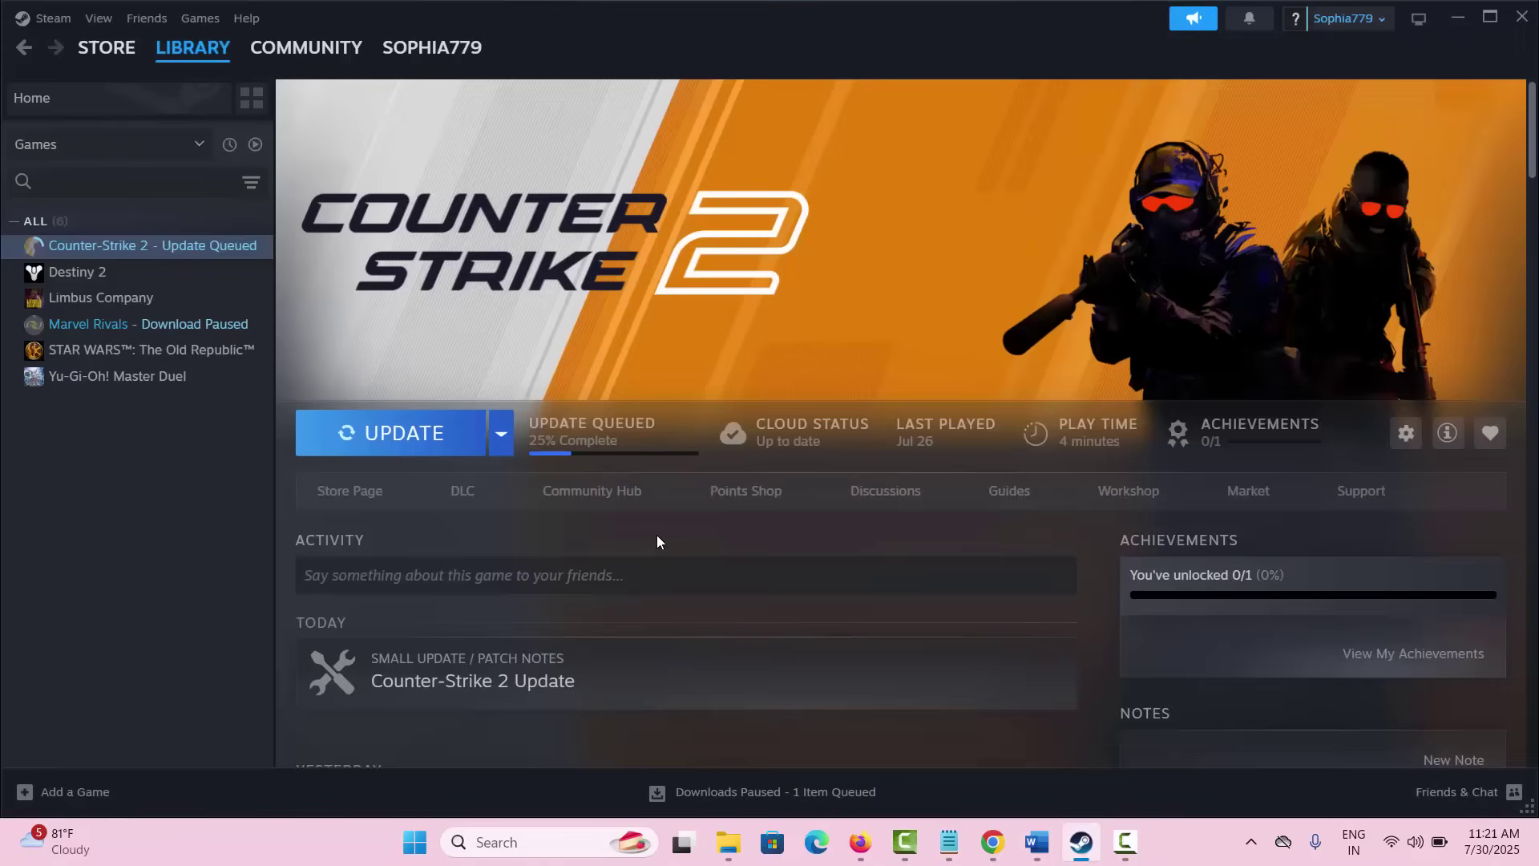
Reopen Counter-Strike 2's Installed Files properties for a look, then close them.
right_click(169, 255)
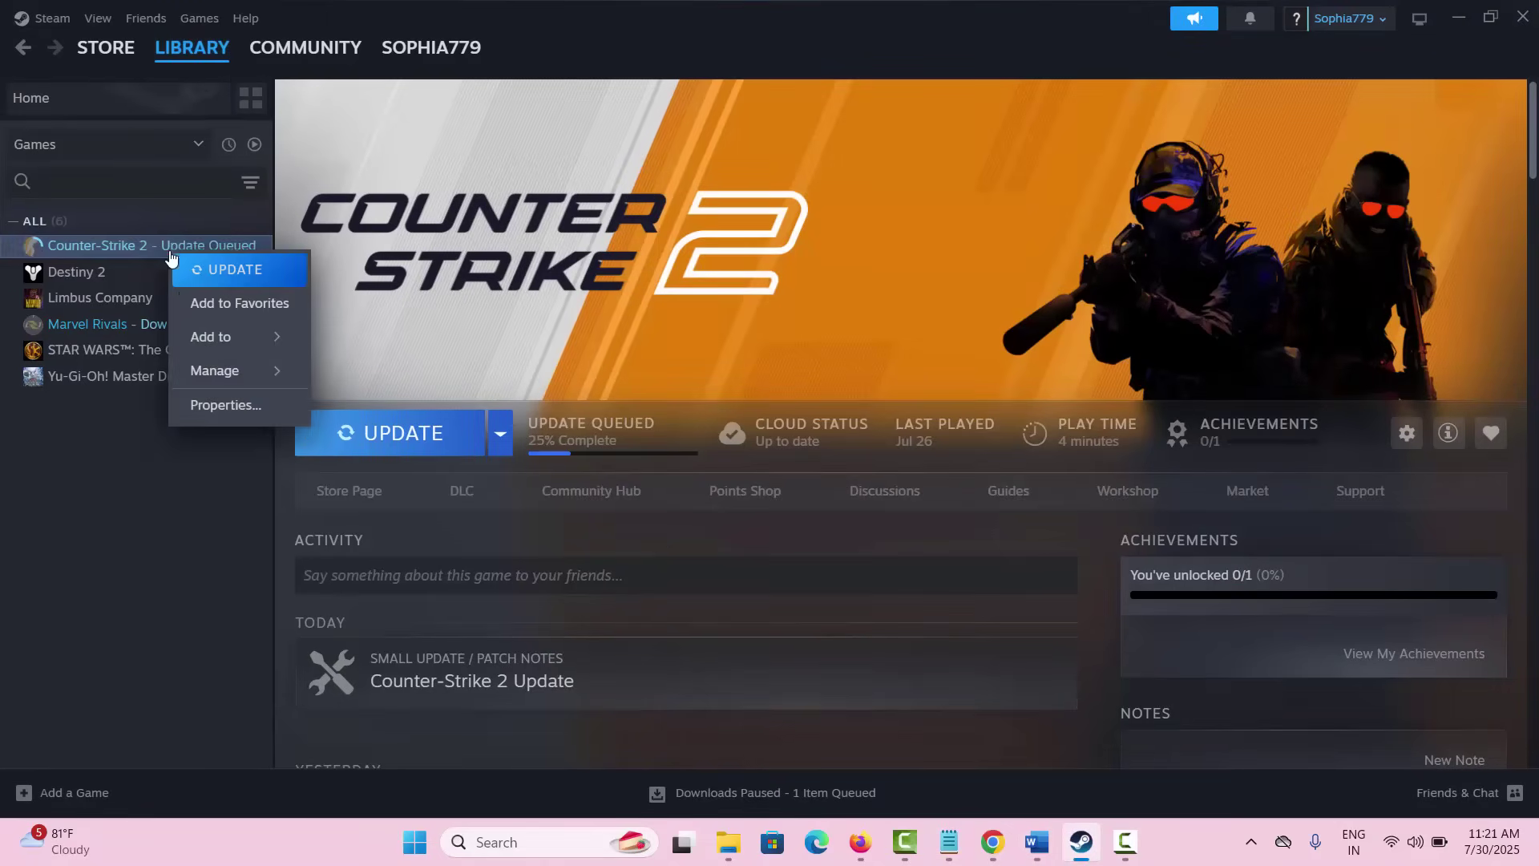
click(220, 406)
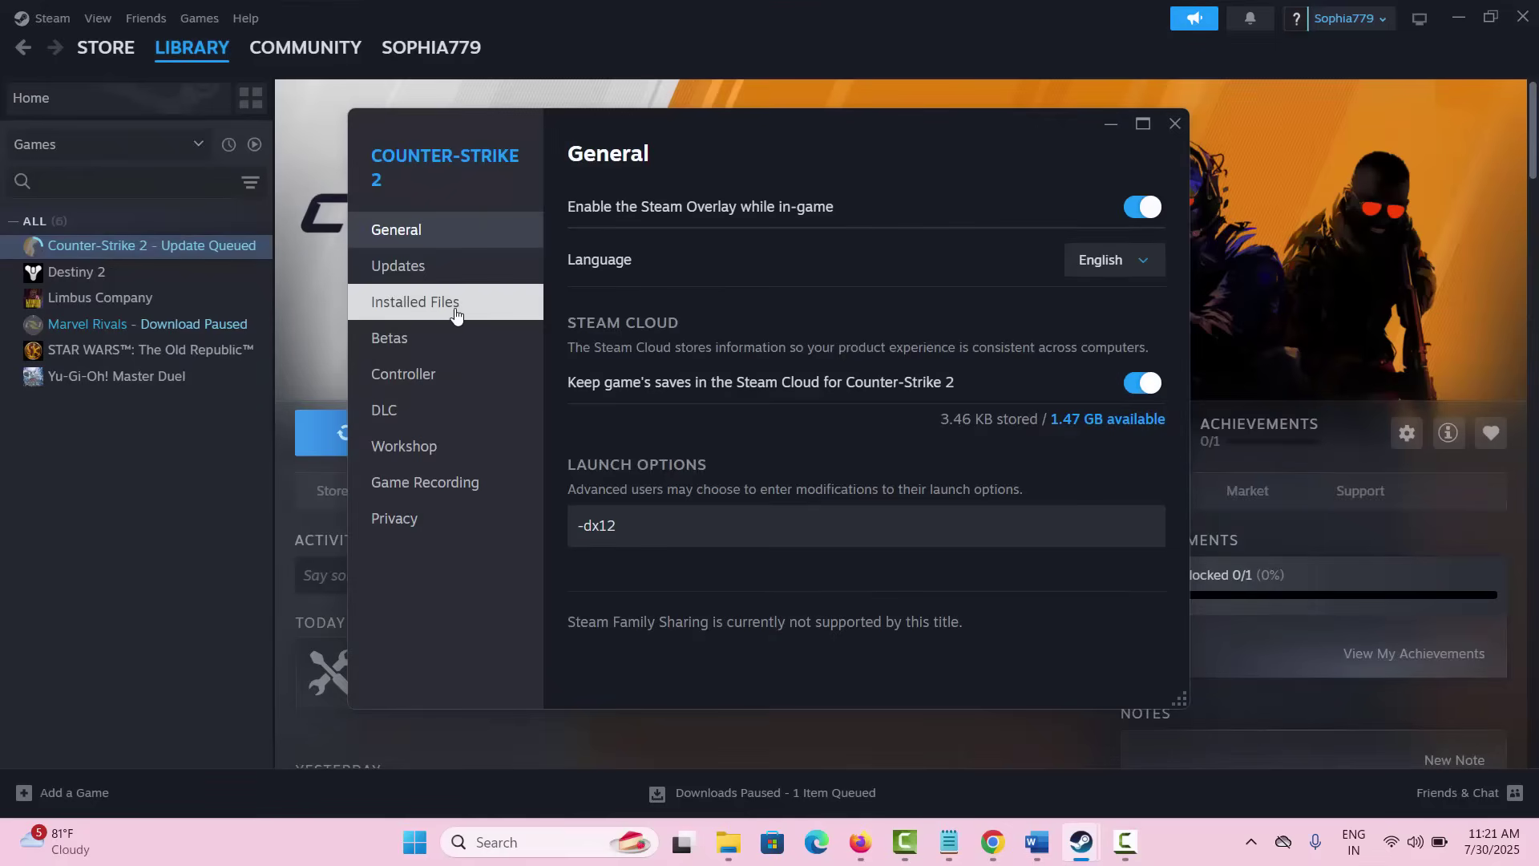
click(453, 305)
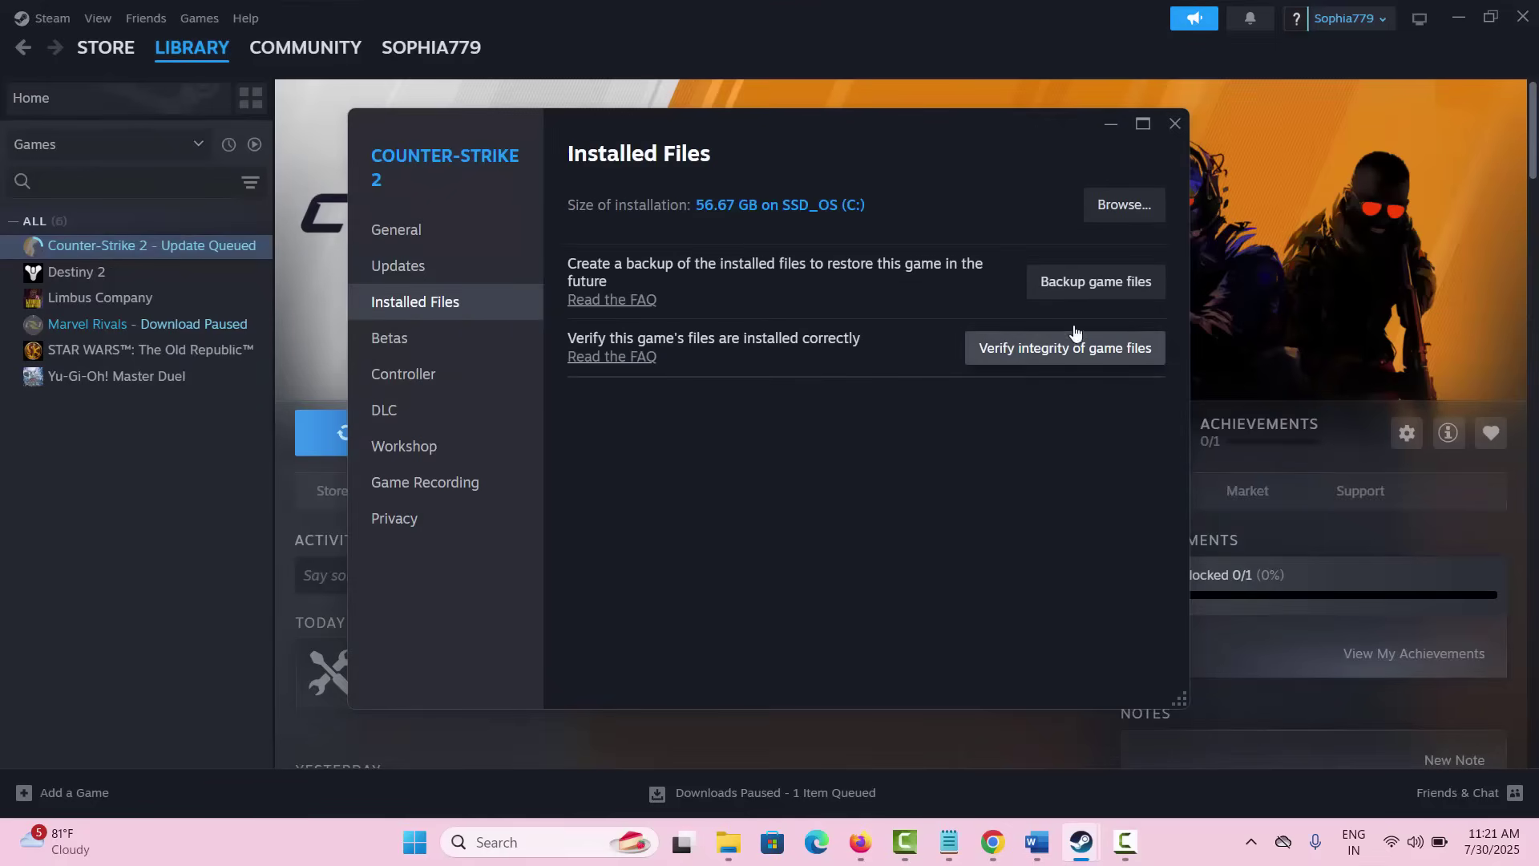
click(1169, 131)
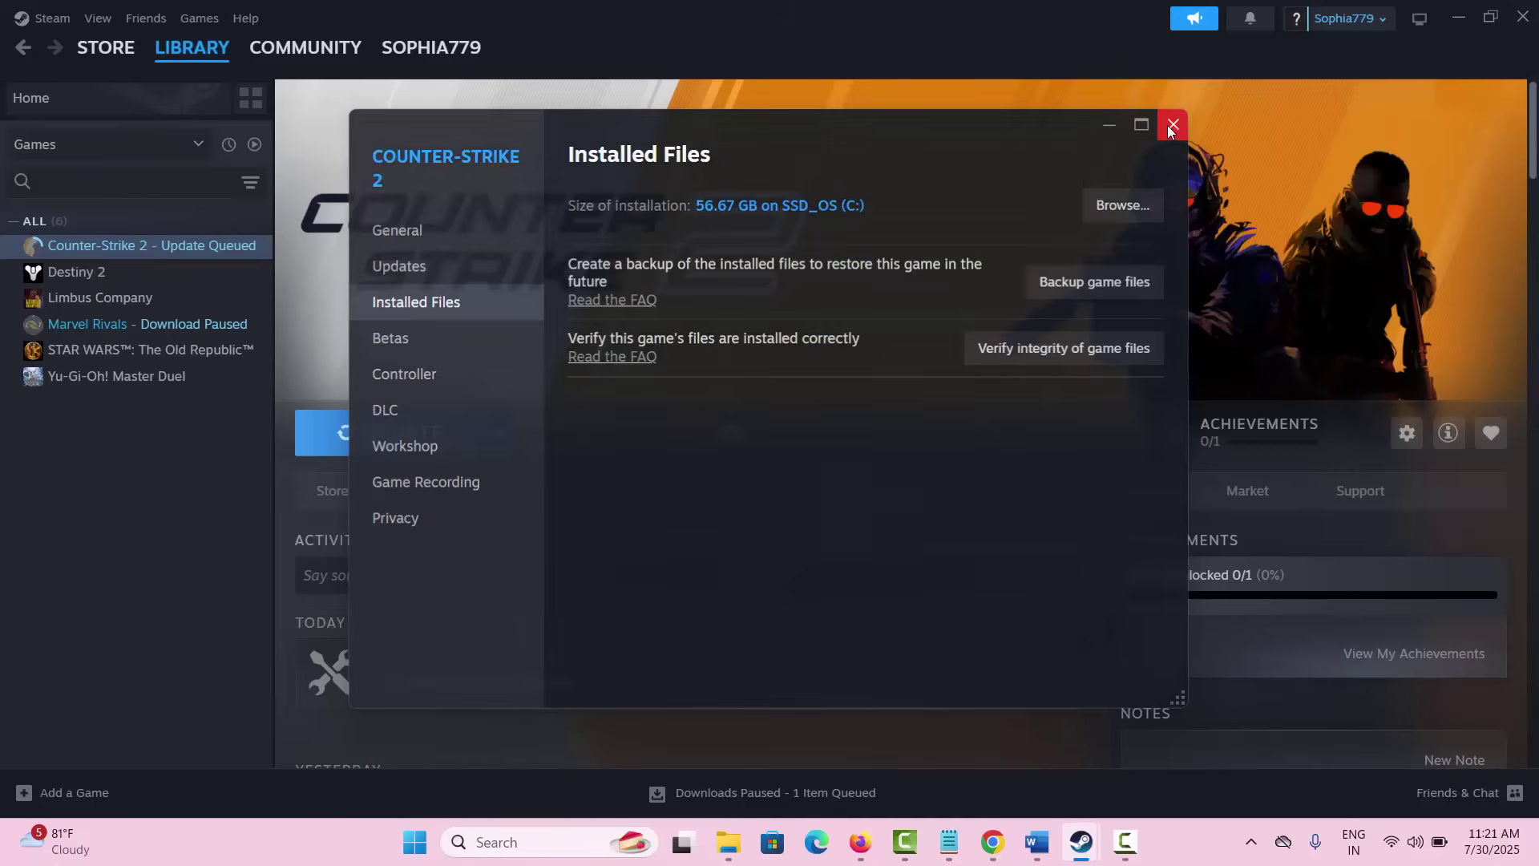
Check the Word guide near Method 5, then return to Steam.
click(1082, 837)
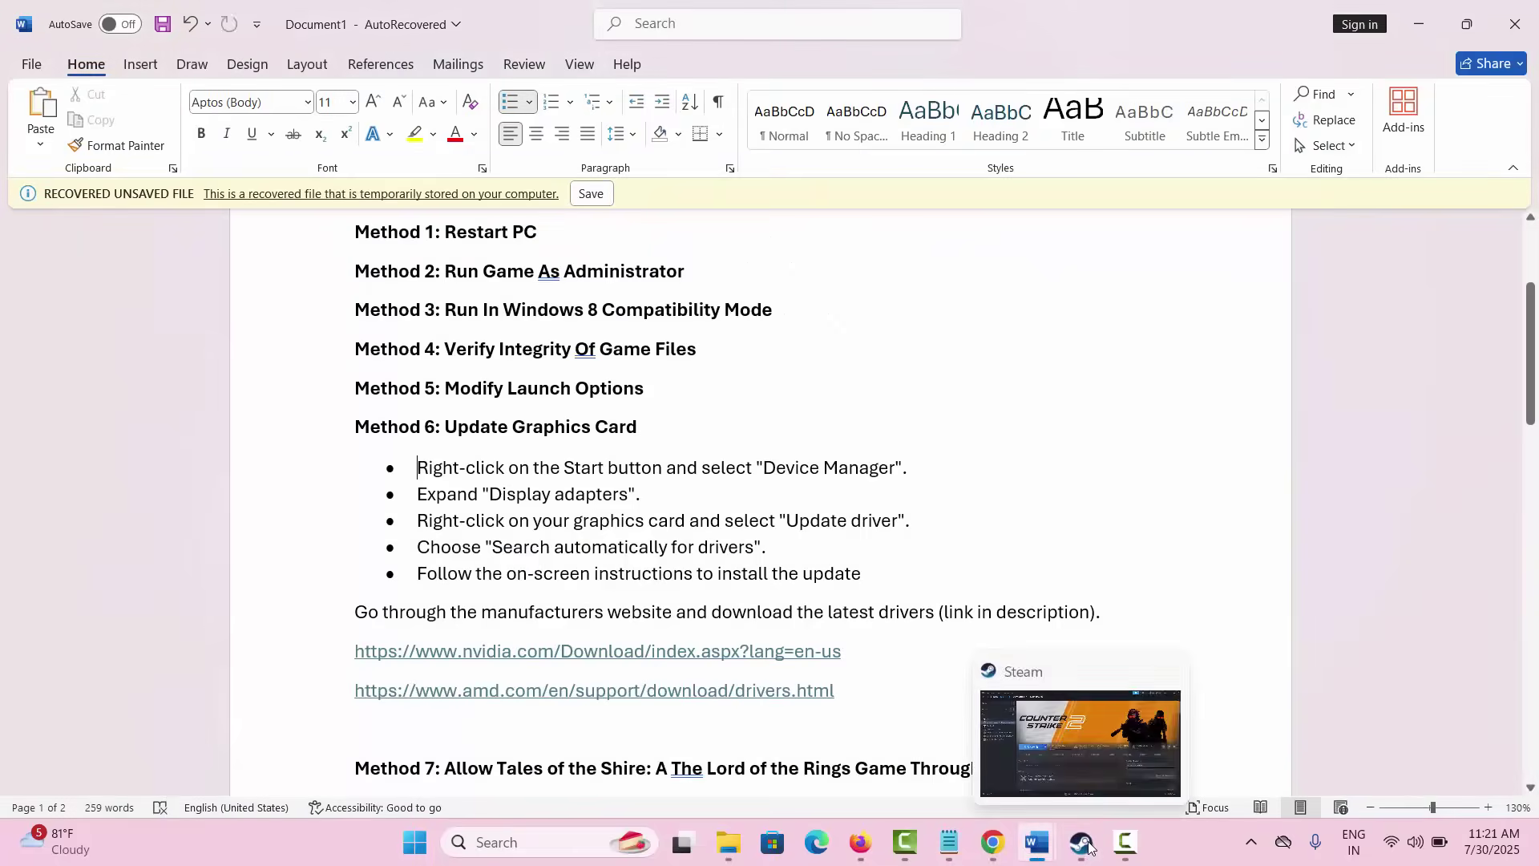
click(567, 402)
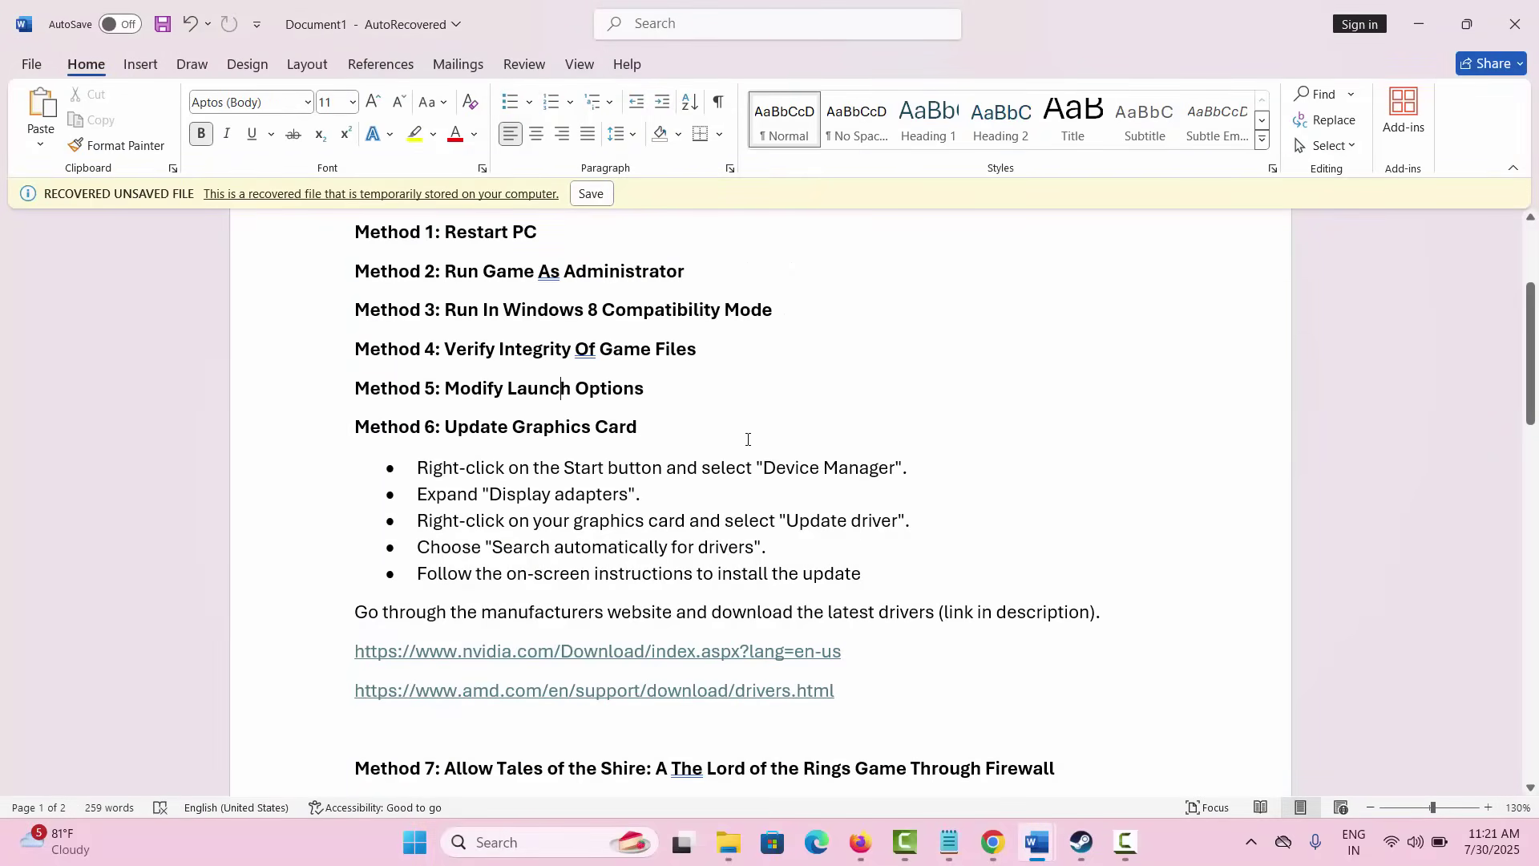
click(1081, 841)
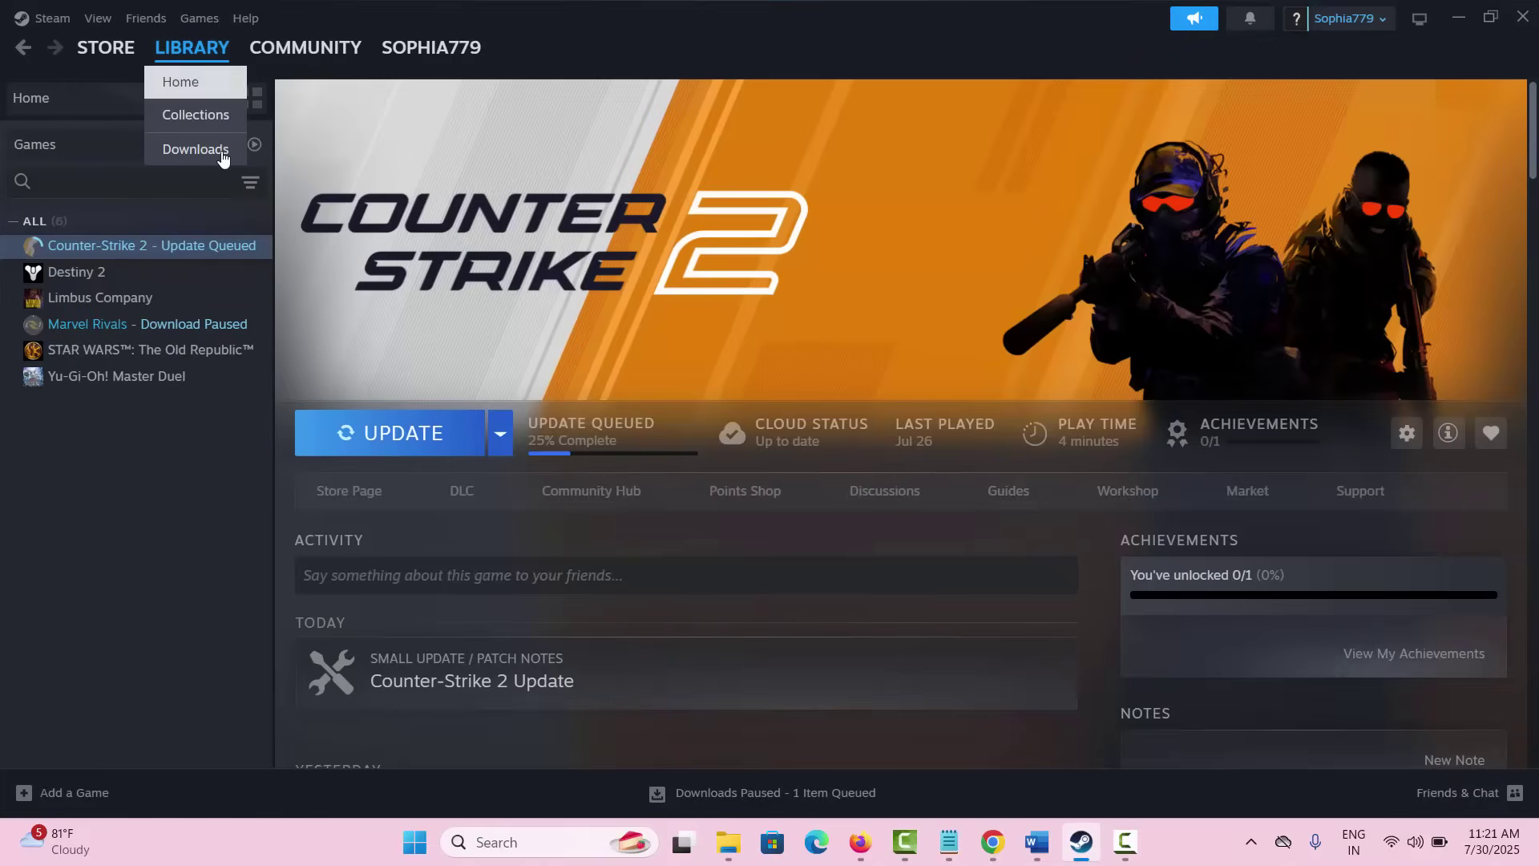
Edit Counter-Strike 2's launch option, typing dx11, then minimize Steam to show the Word guide.
right_click(186, 254)
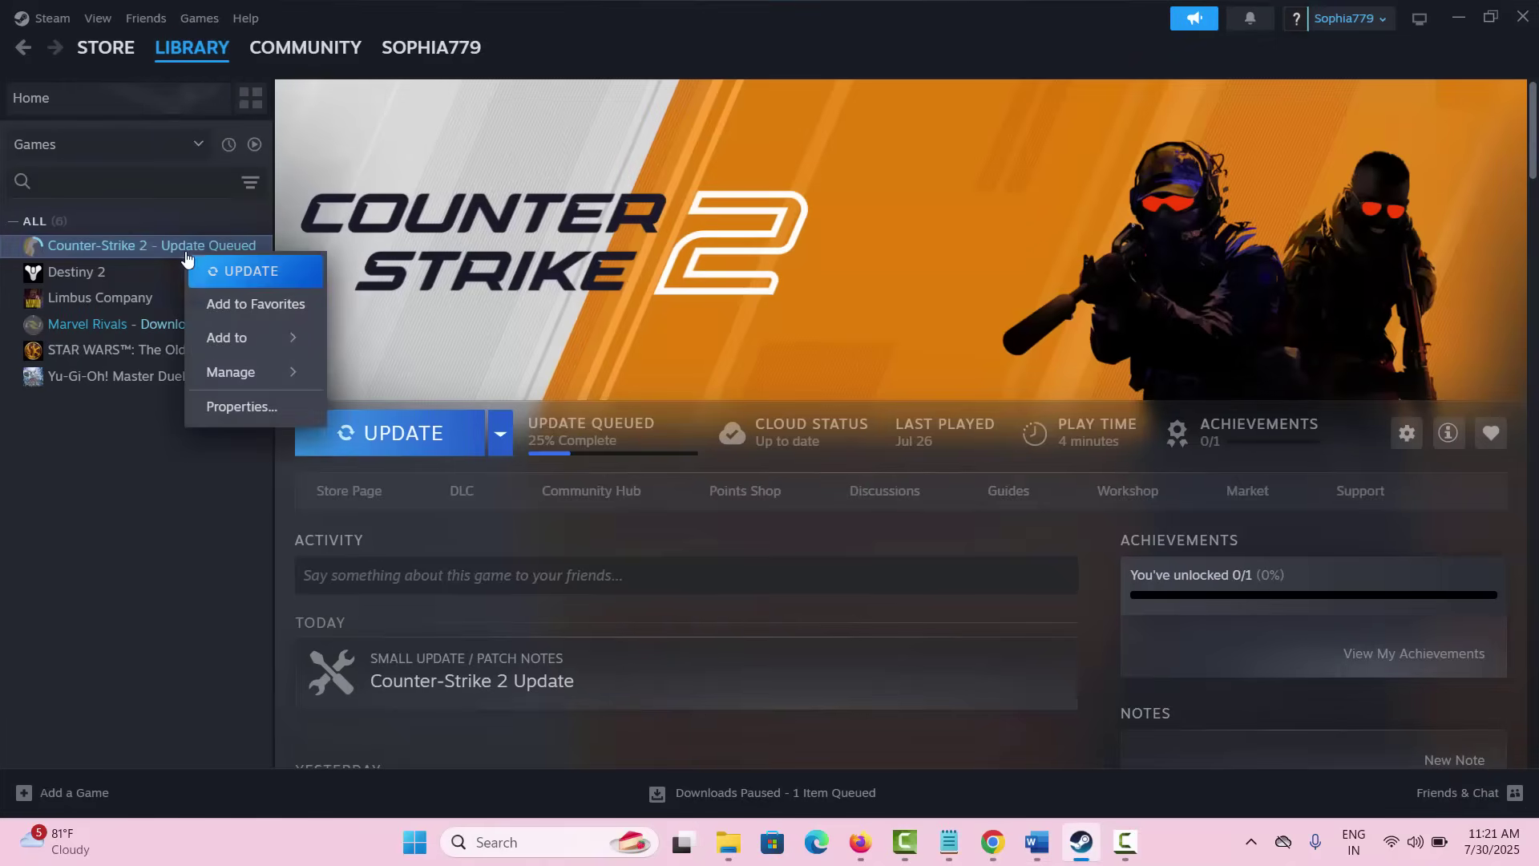
click(255, 415)
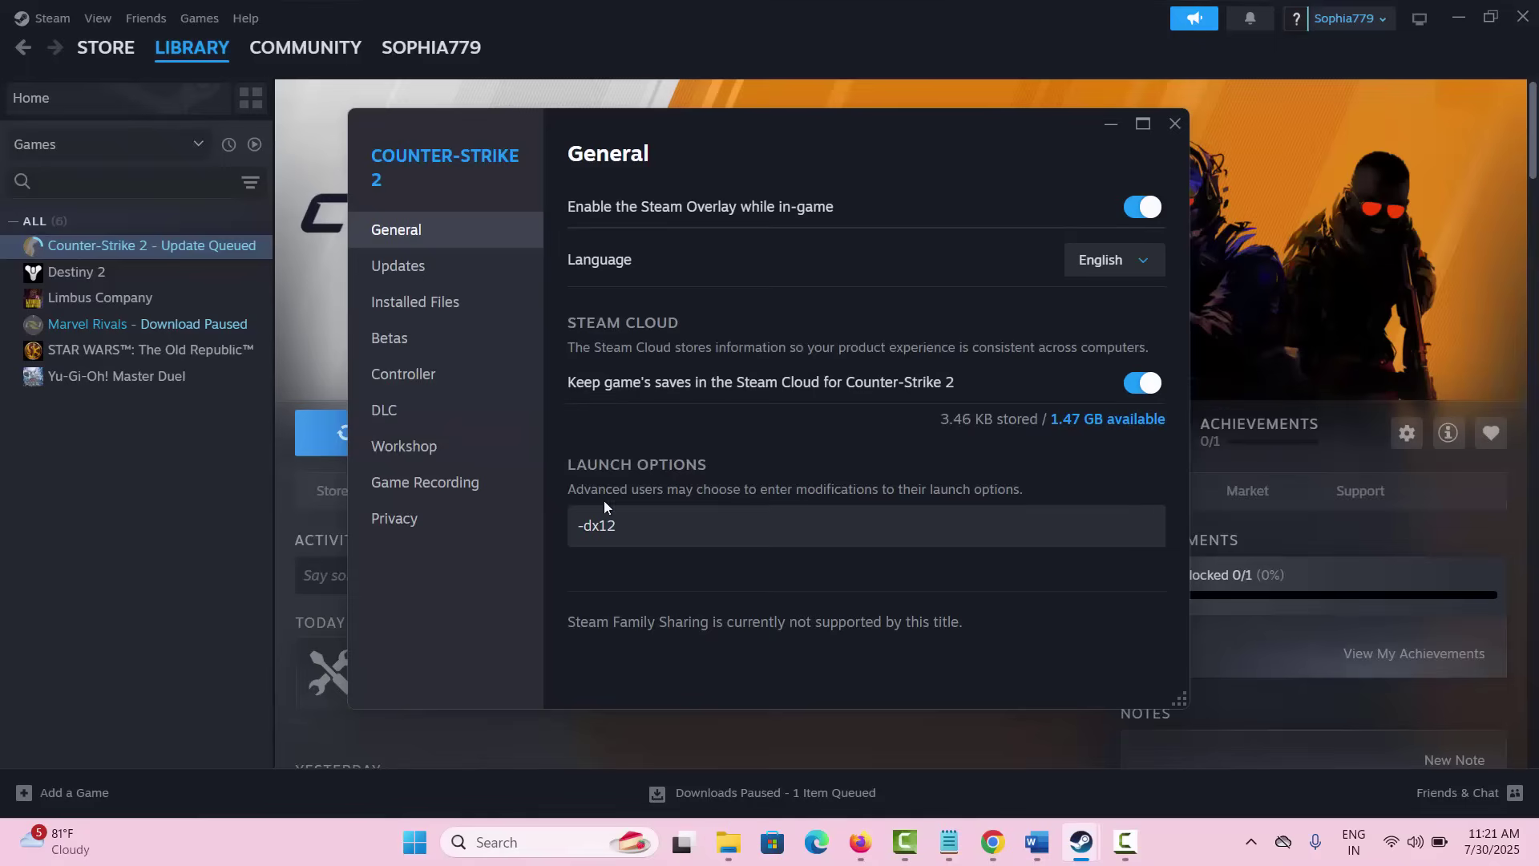
key(BackSpace)
key(BackSpace)
key(BackSpace)
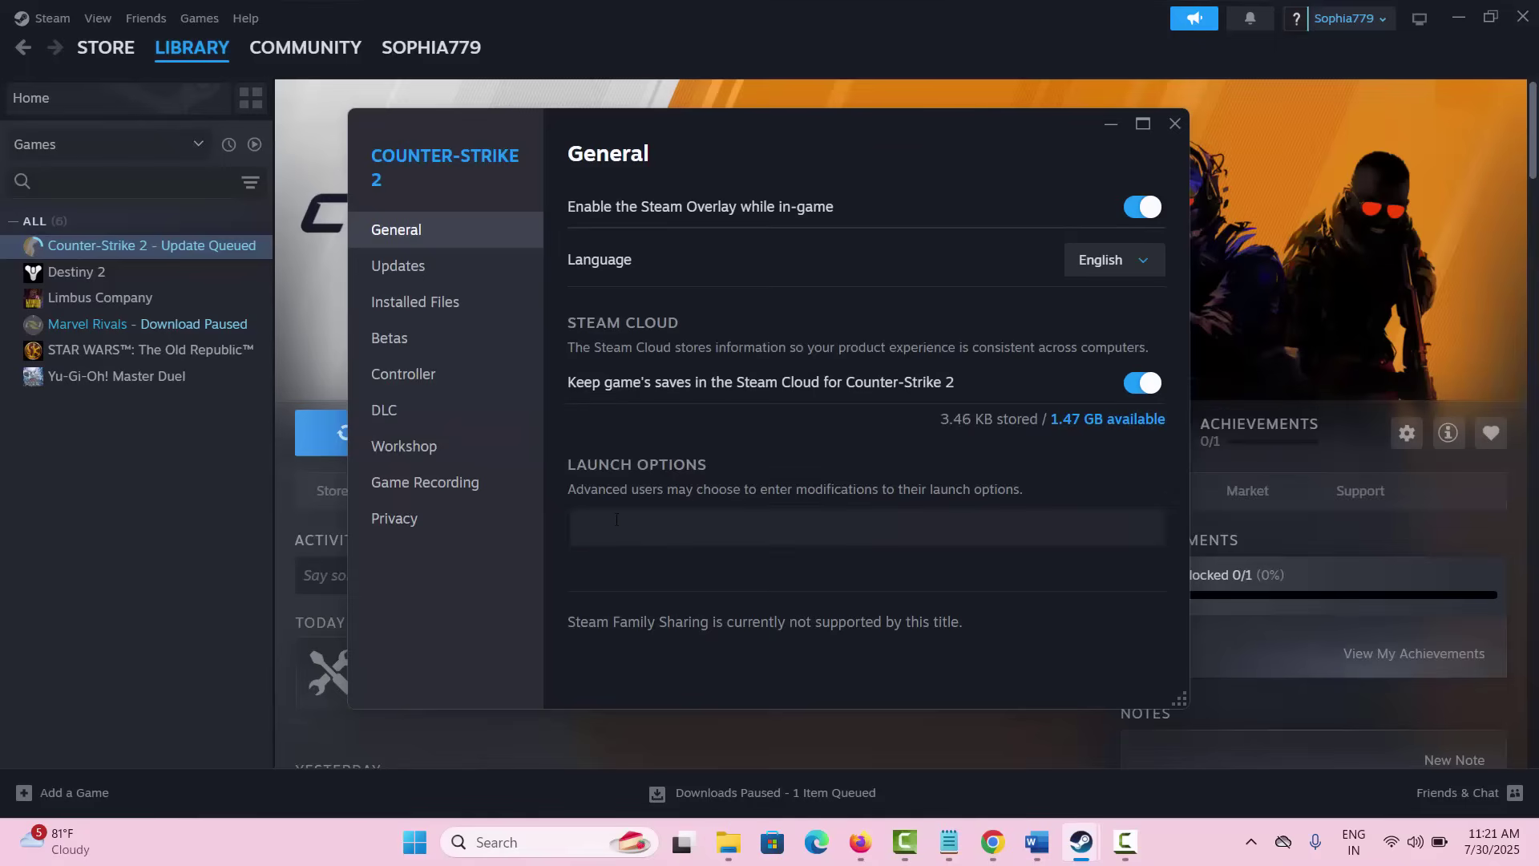
text(dx11)
click(1175, 123)
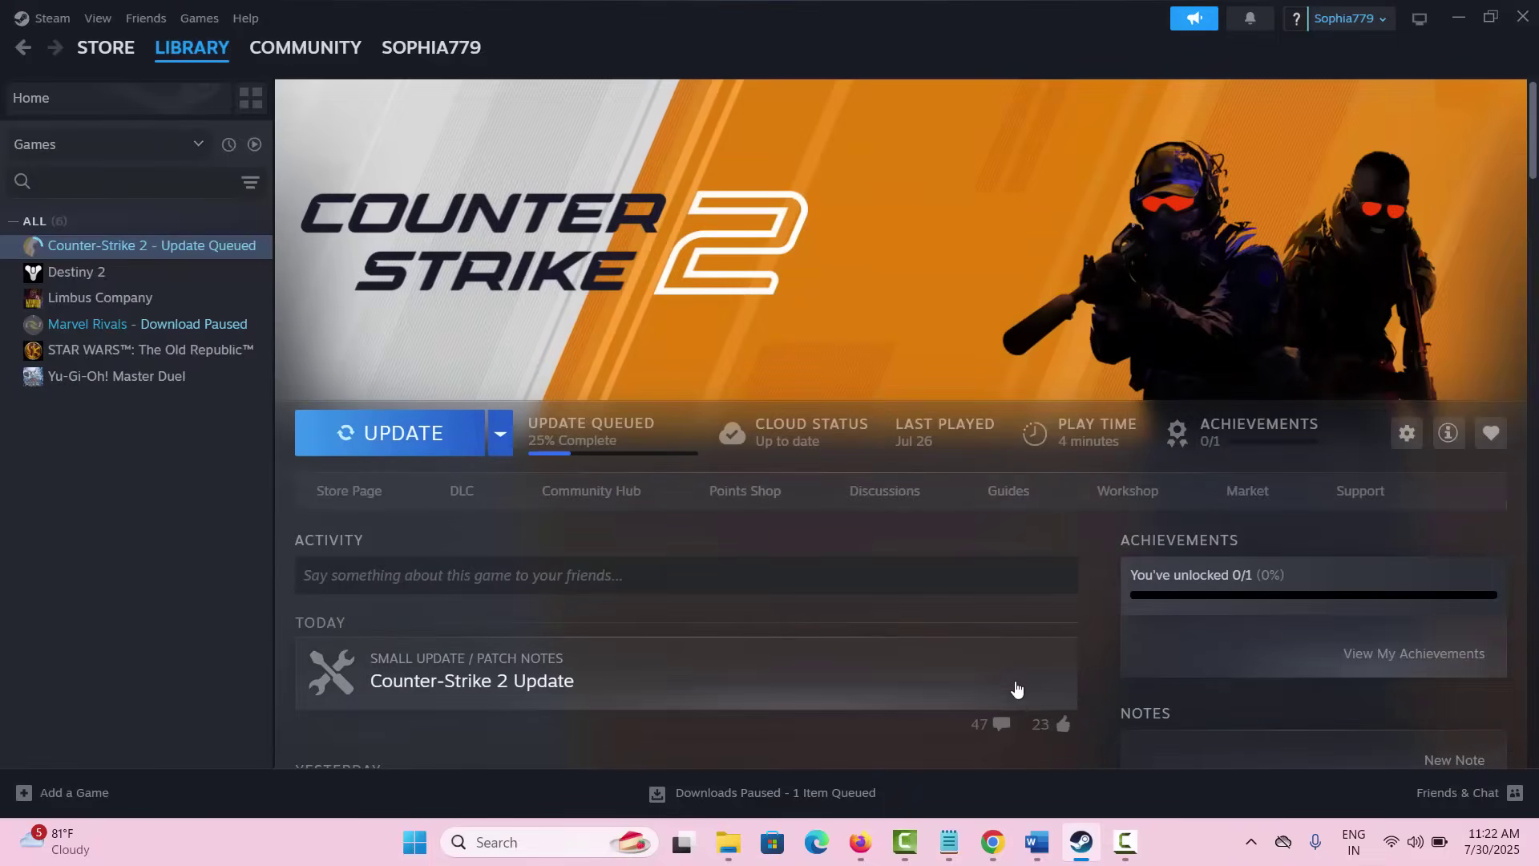
click(1081, 849)
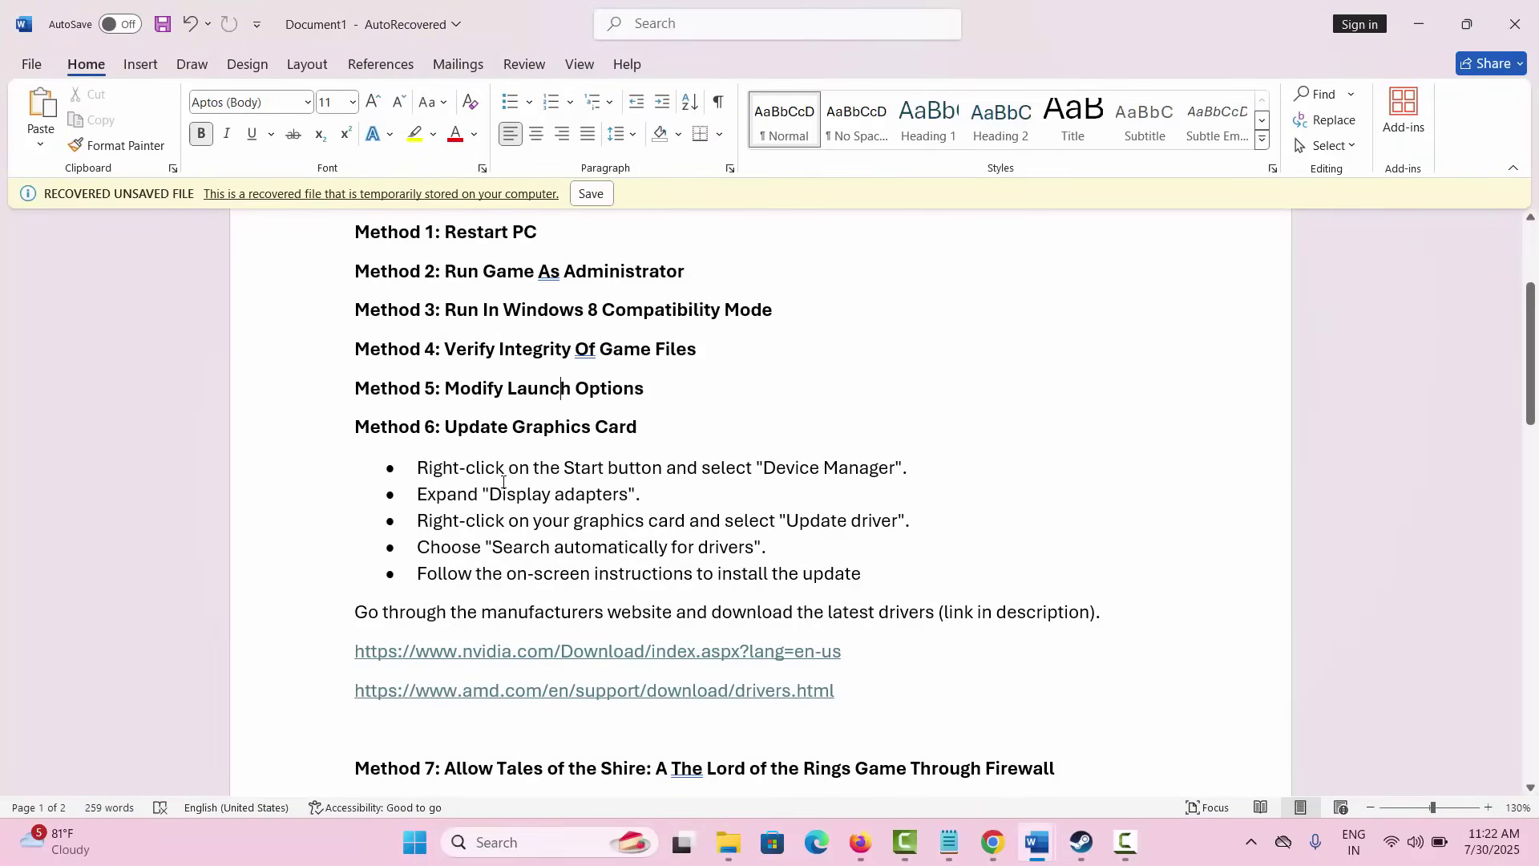
click(497, 846)
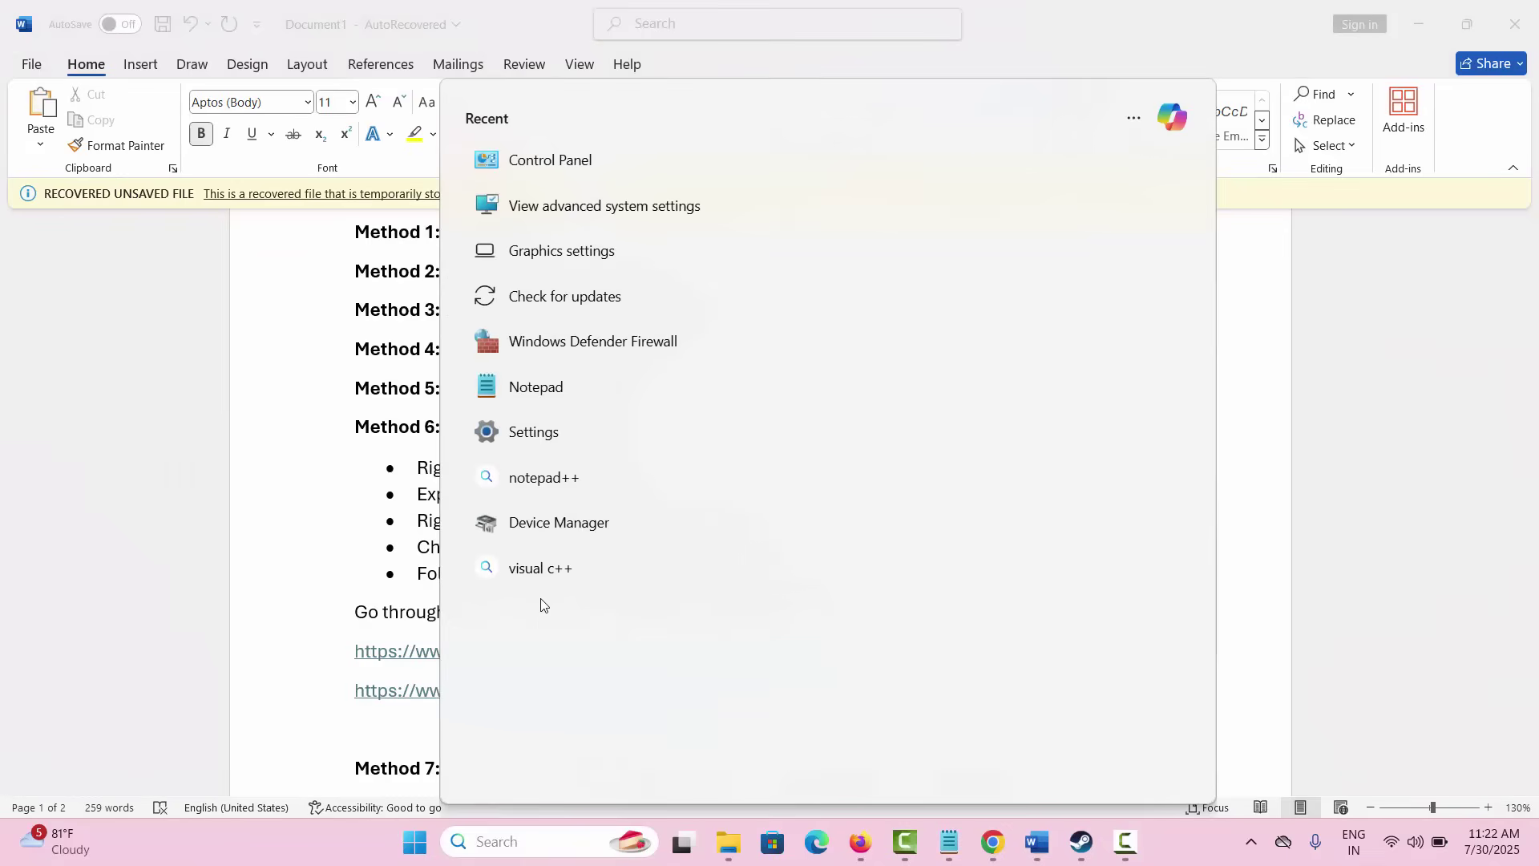
click(564, 523)
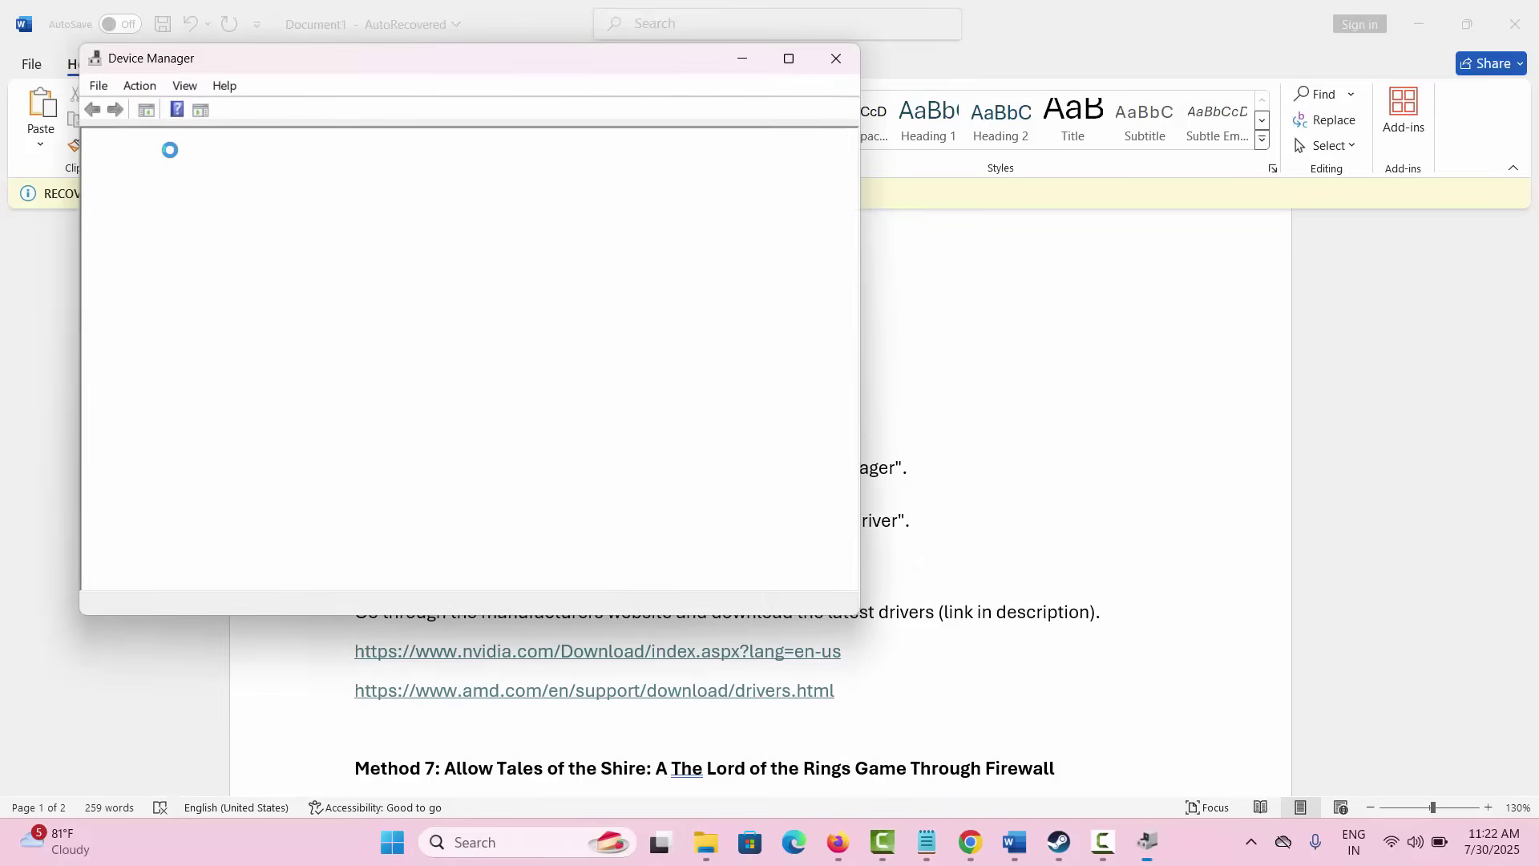
click(111, 282)
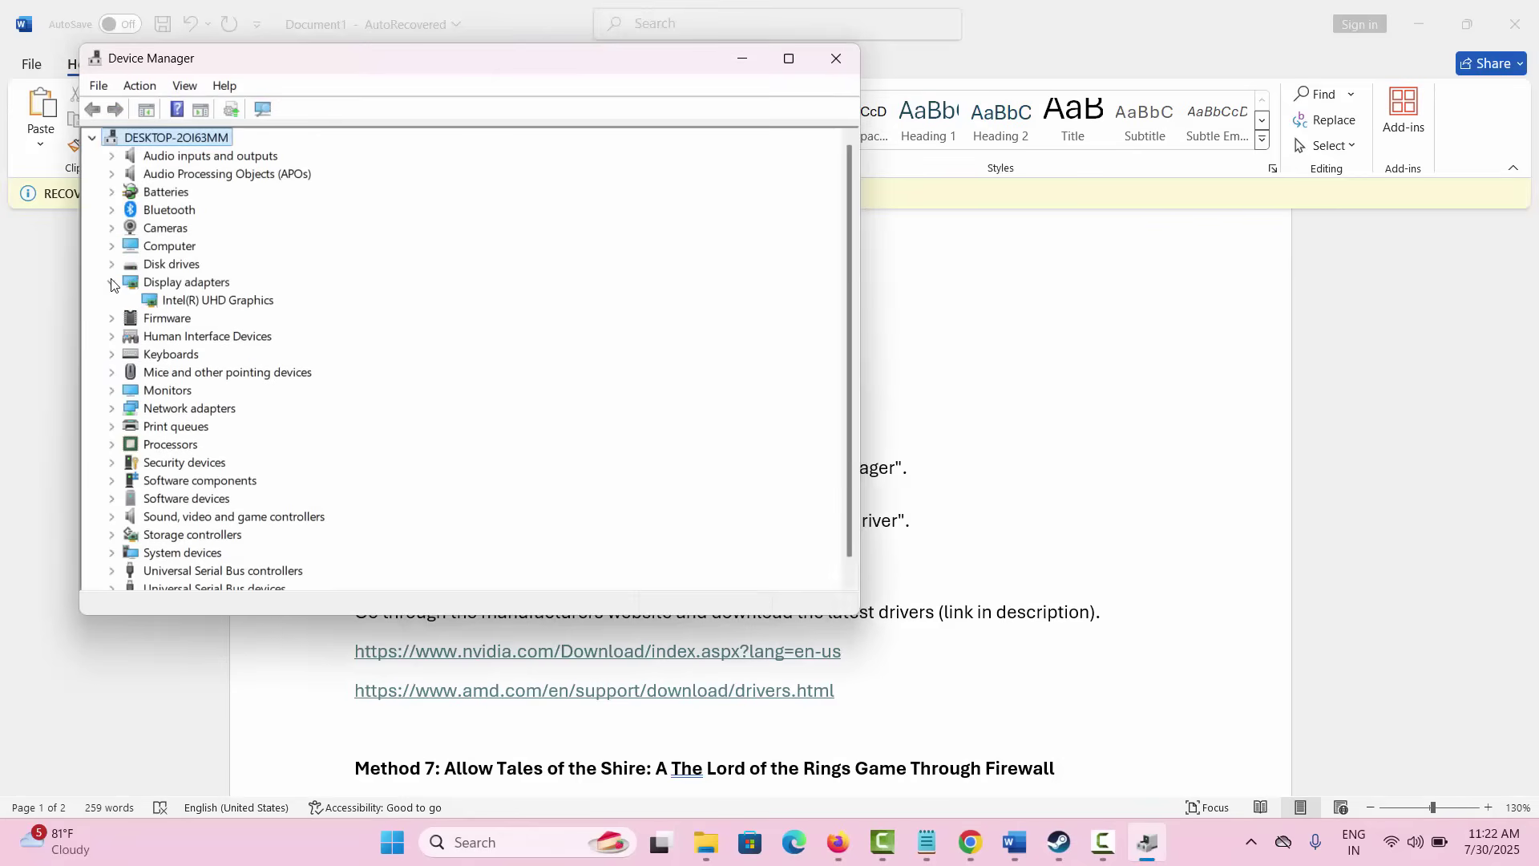
click(221, 308)
right_click(222, 307)
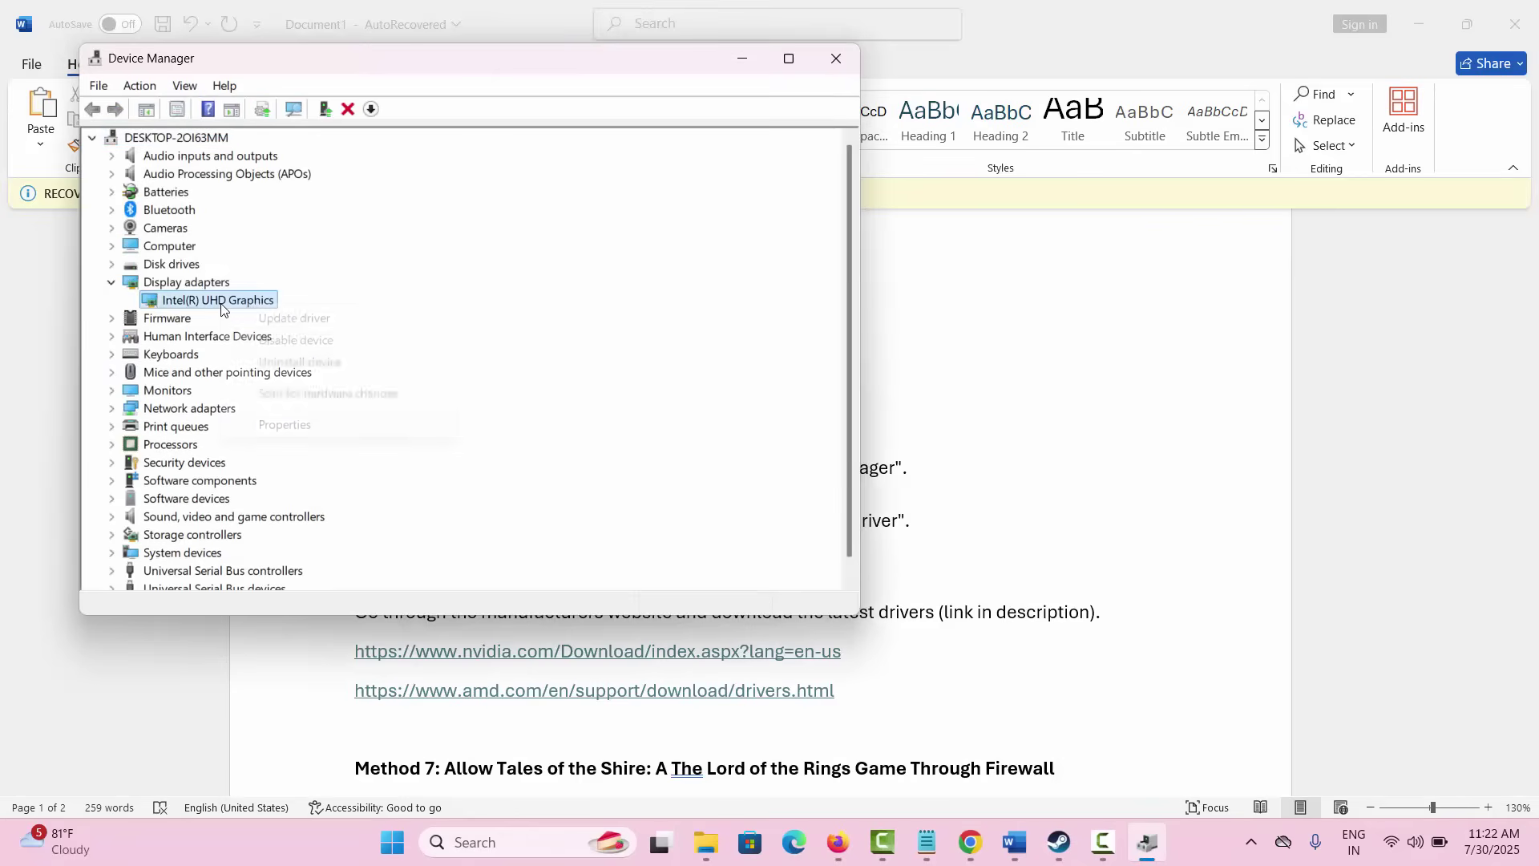
click(264, 321)
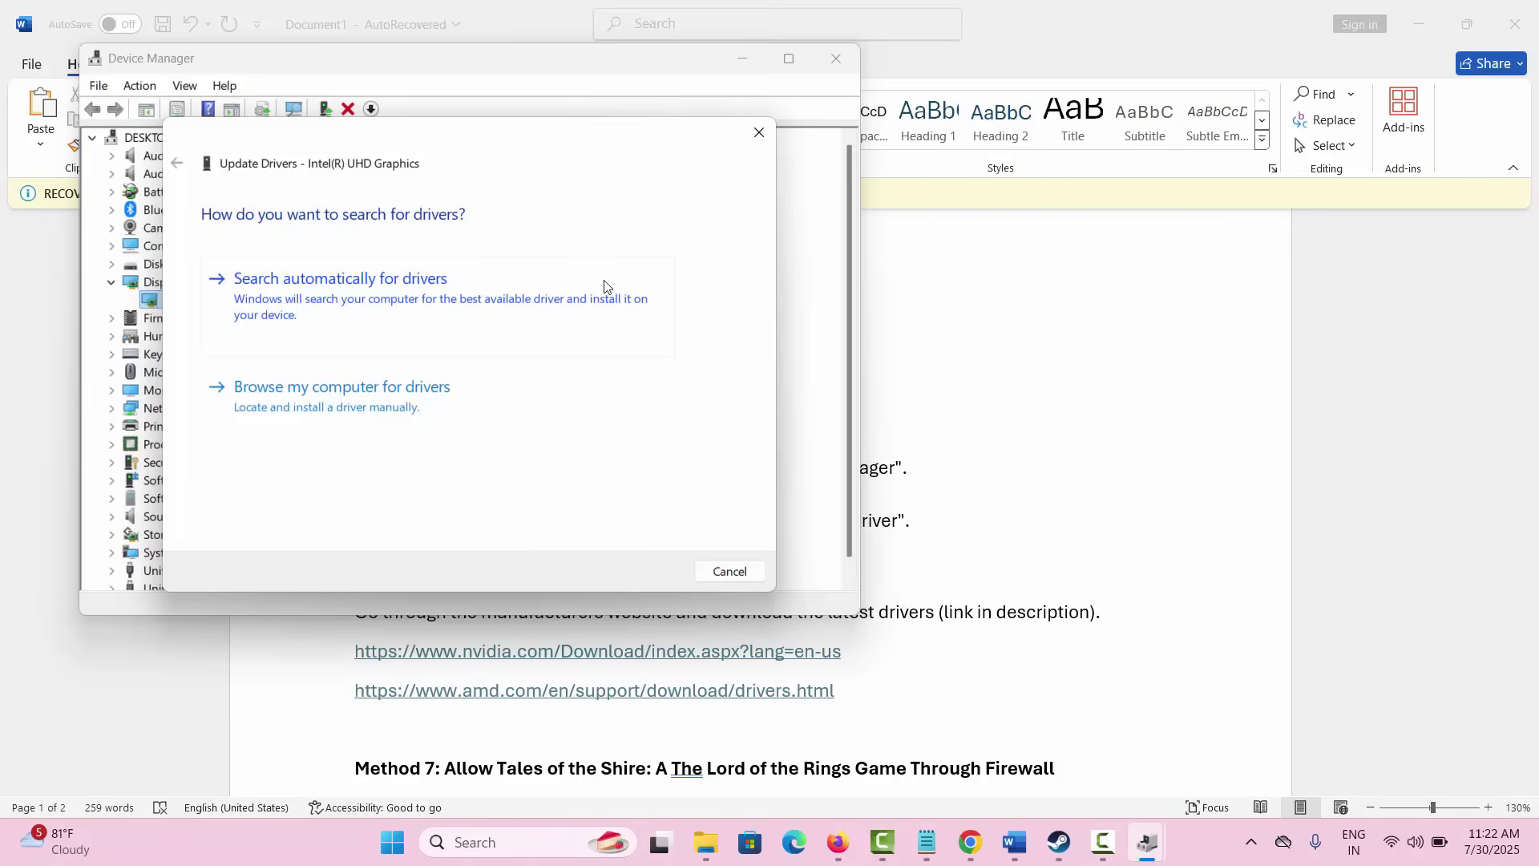
click(731, 571)
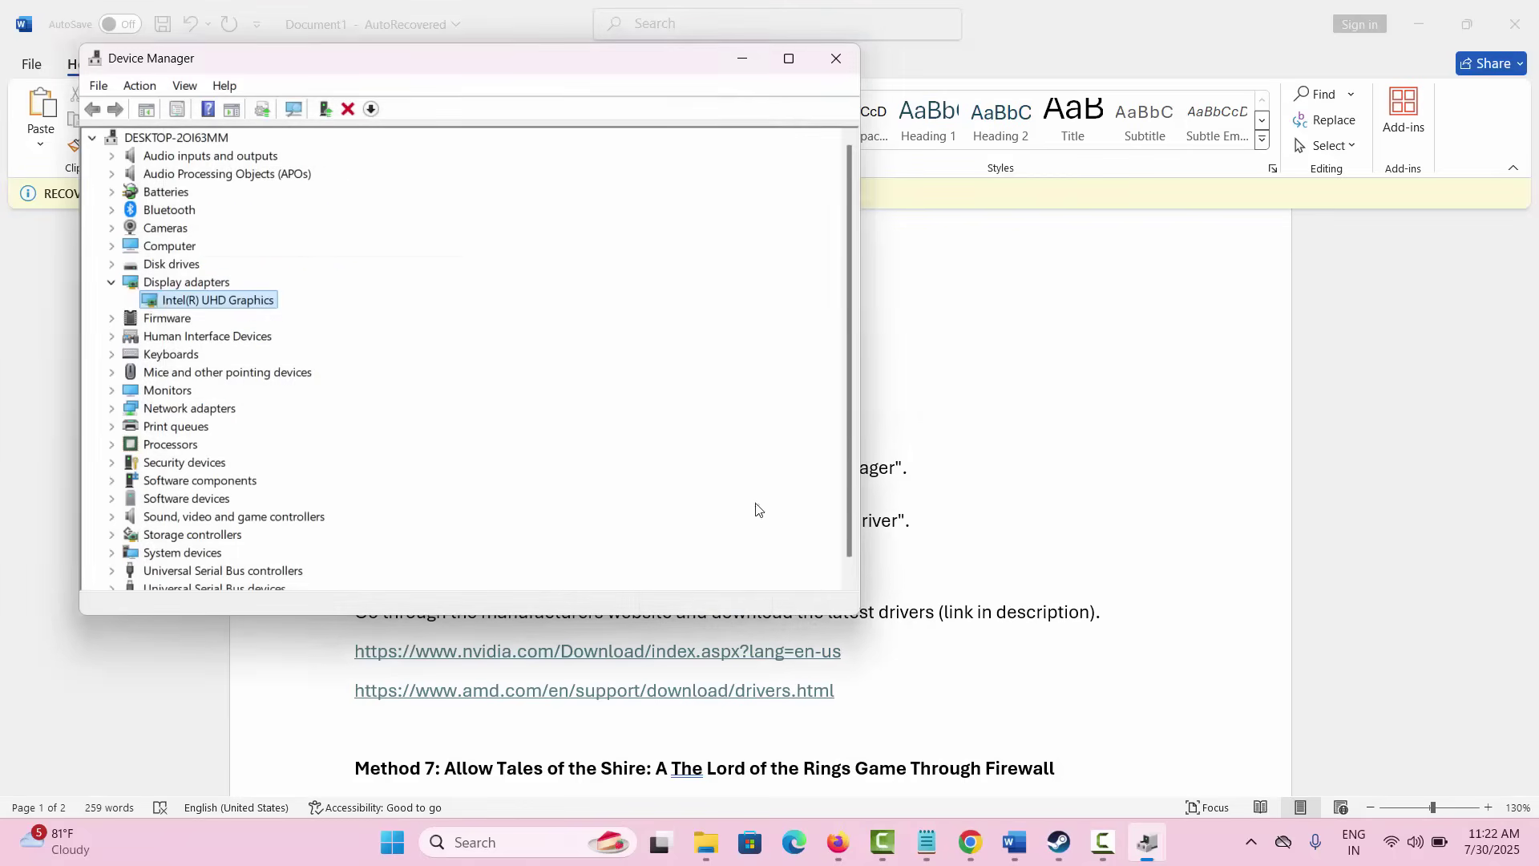
click(834, 58)
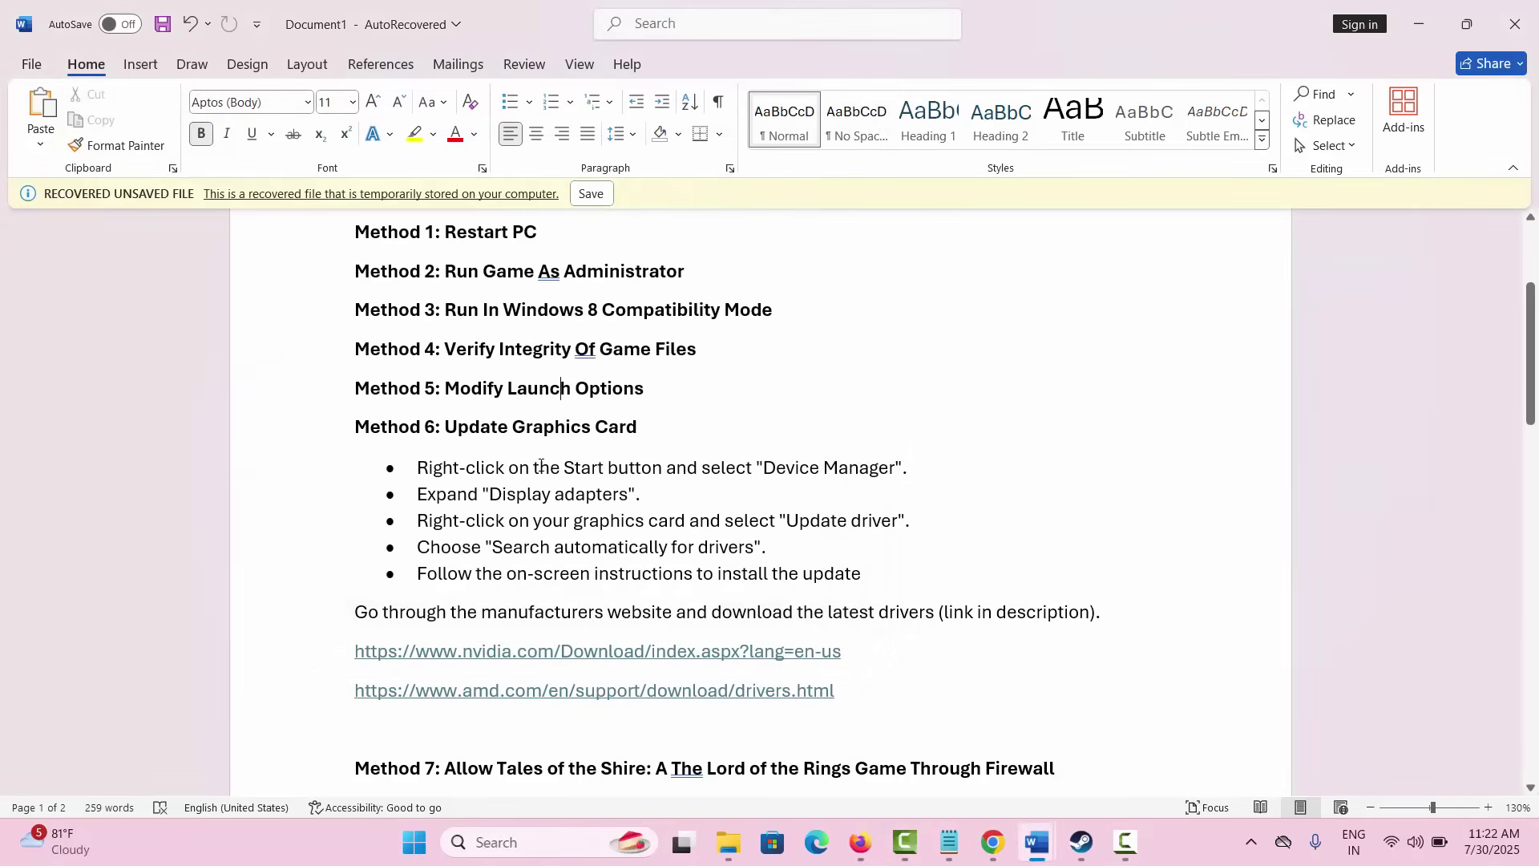
scroll(538, 498, down, 2)
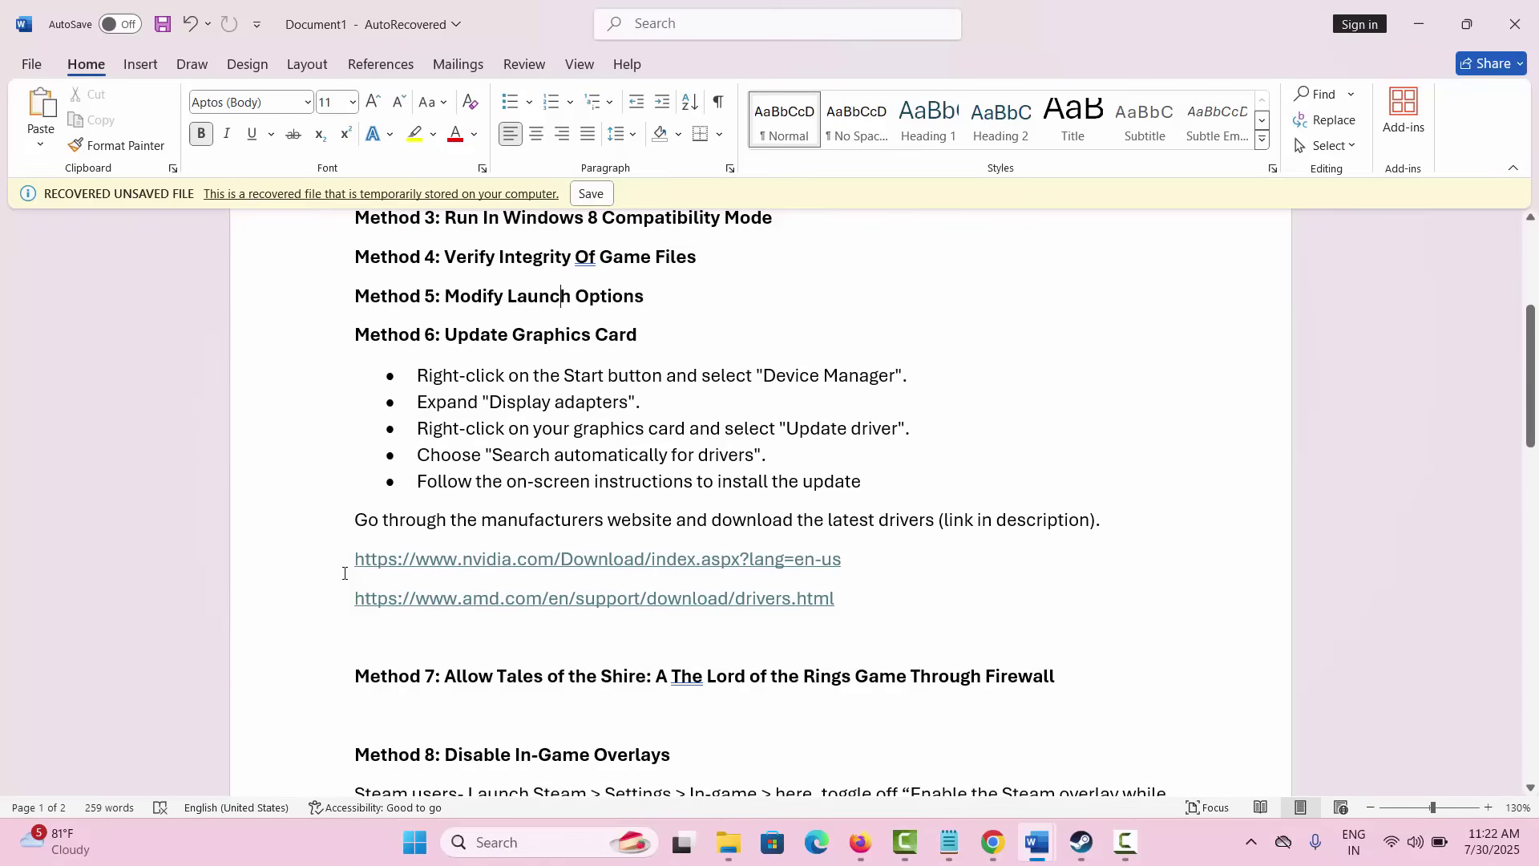
scroll(343, 573, down, 3)
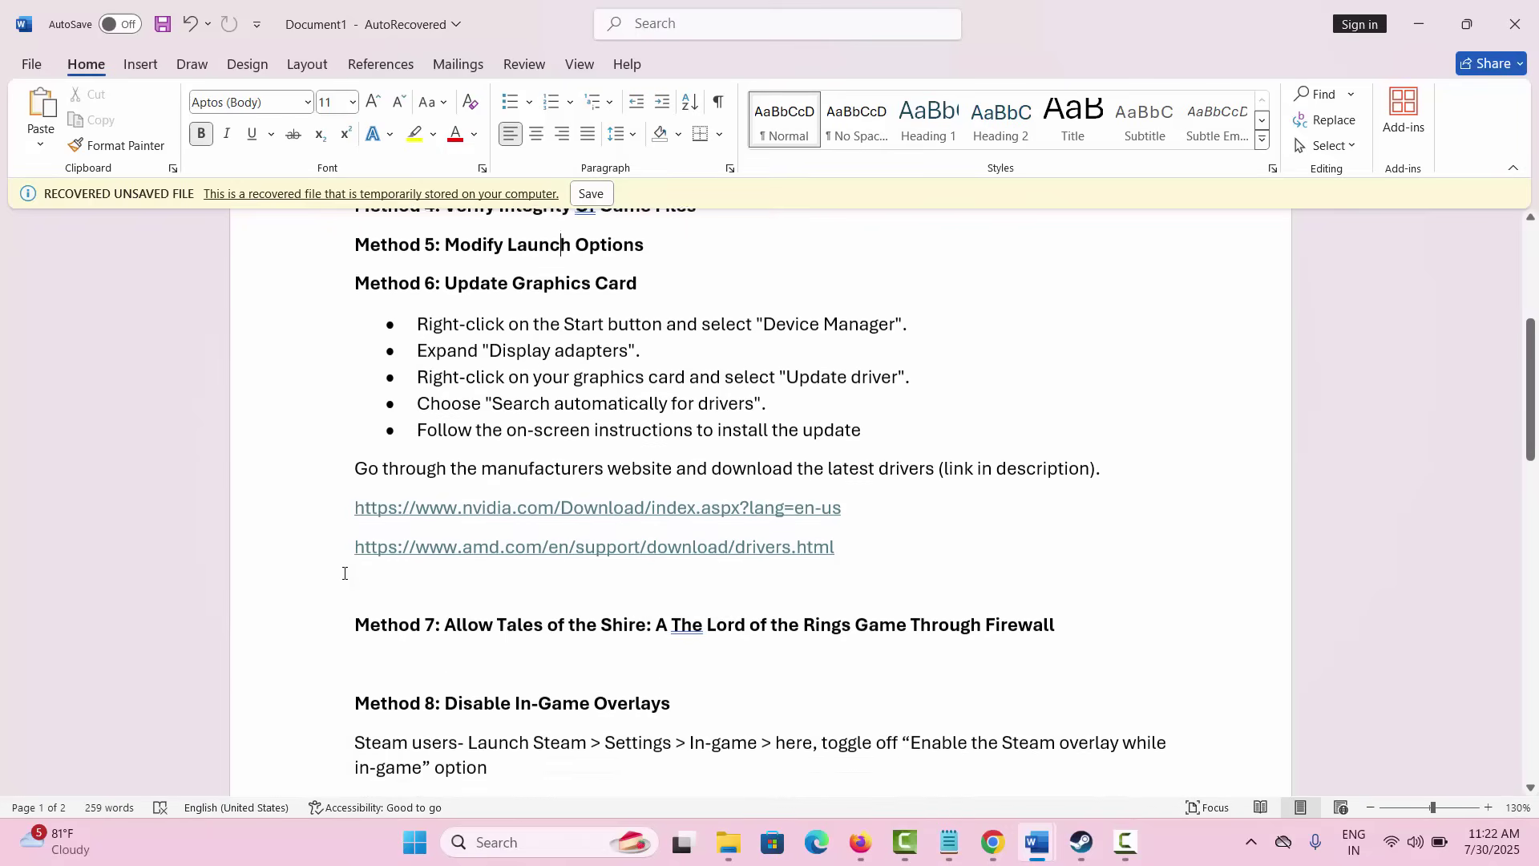
scroll(344, 573, down, 3)
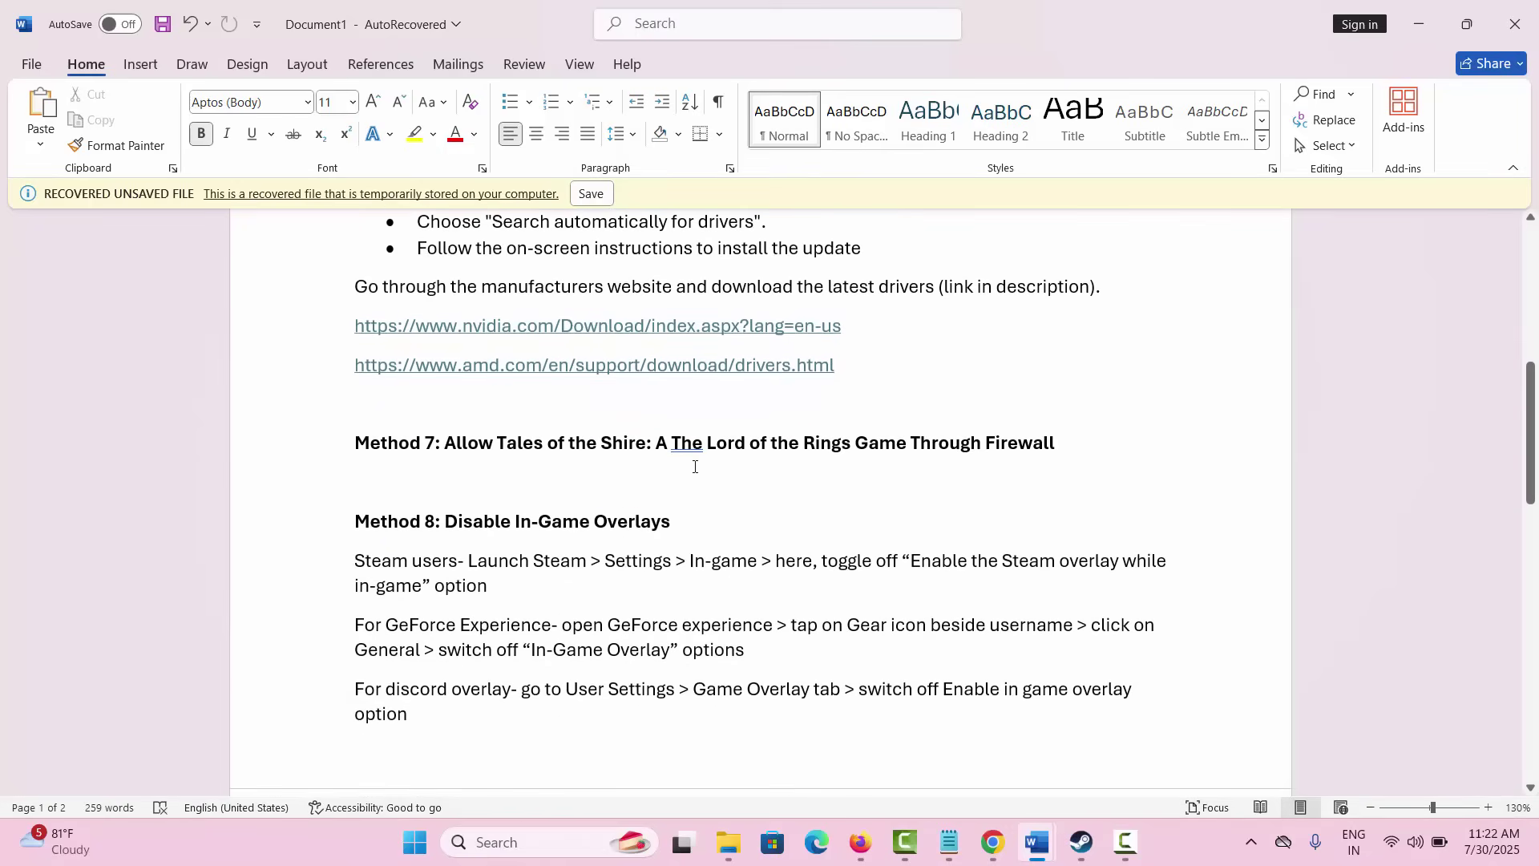
click(529, 842)
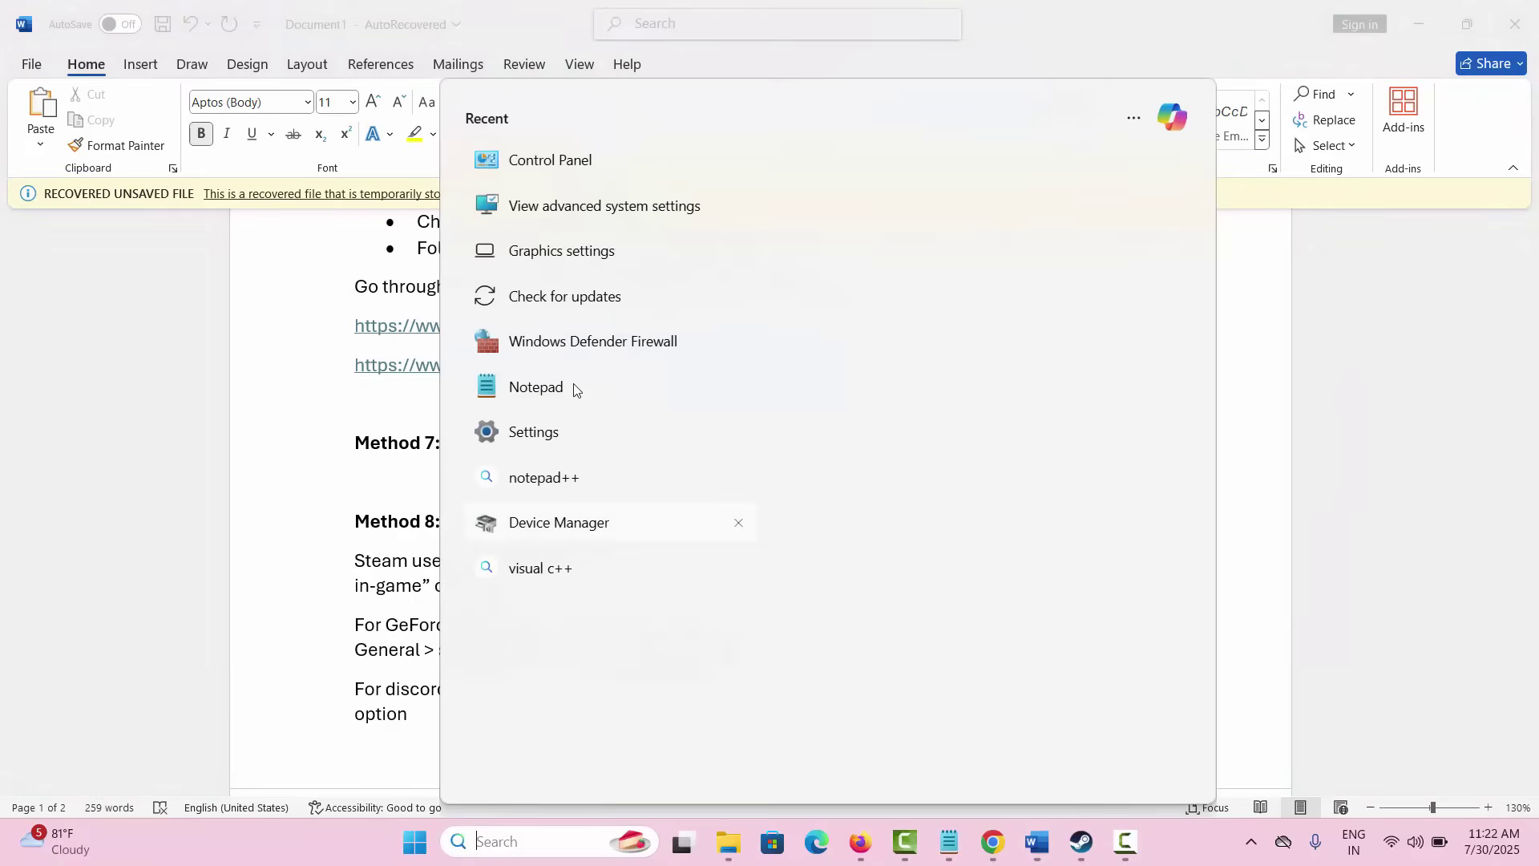
click(577, 343)
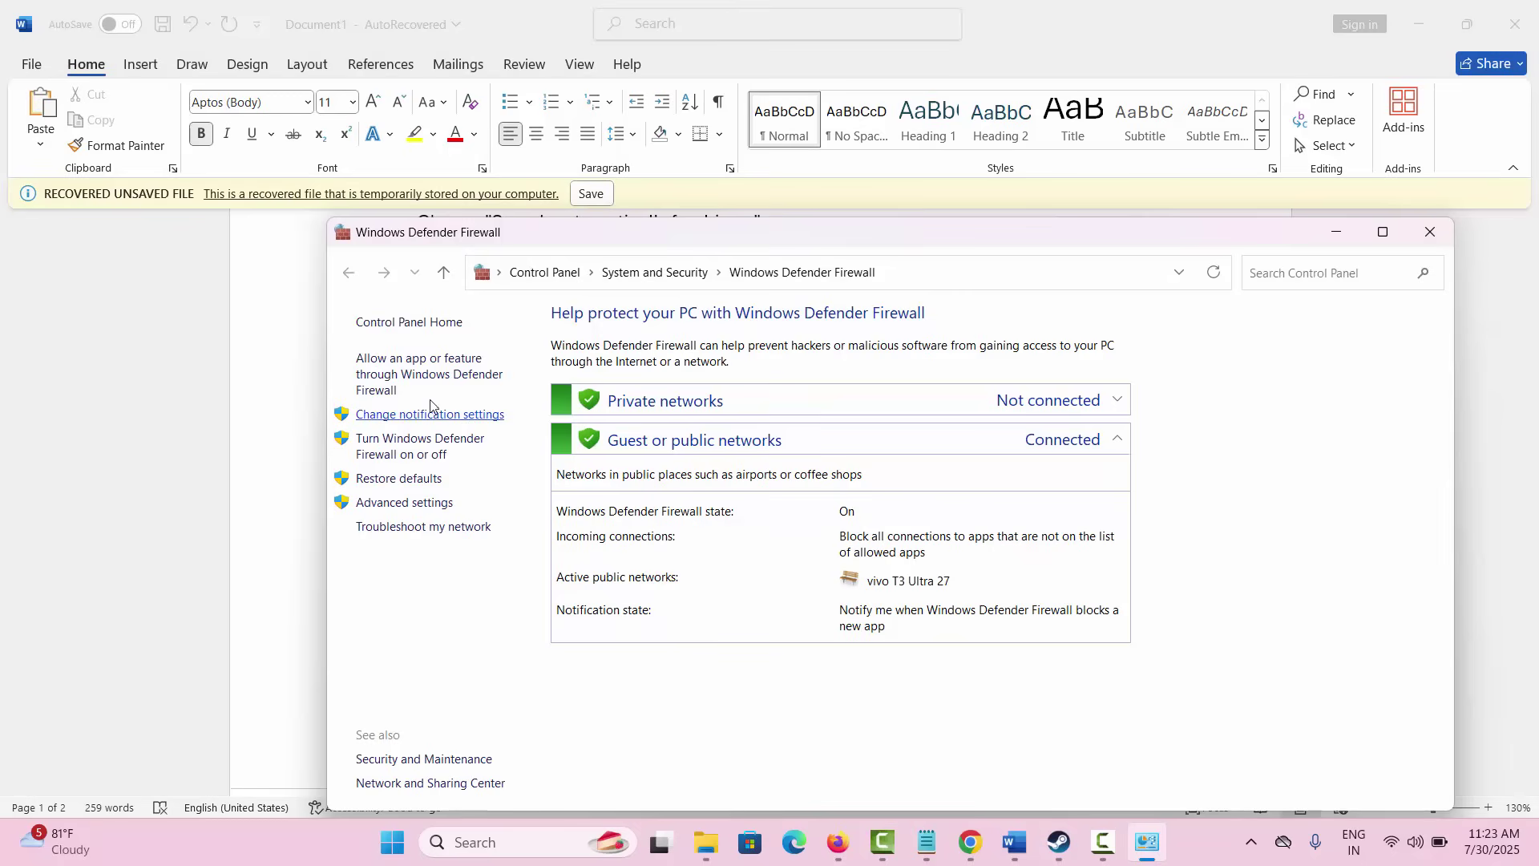
click(425, 380)
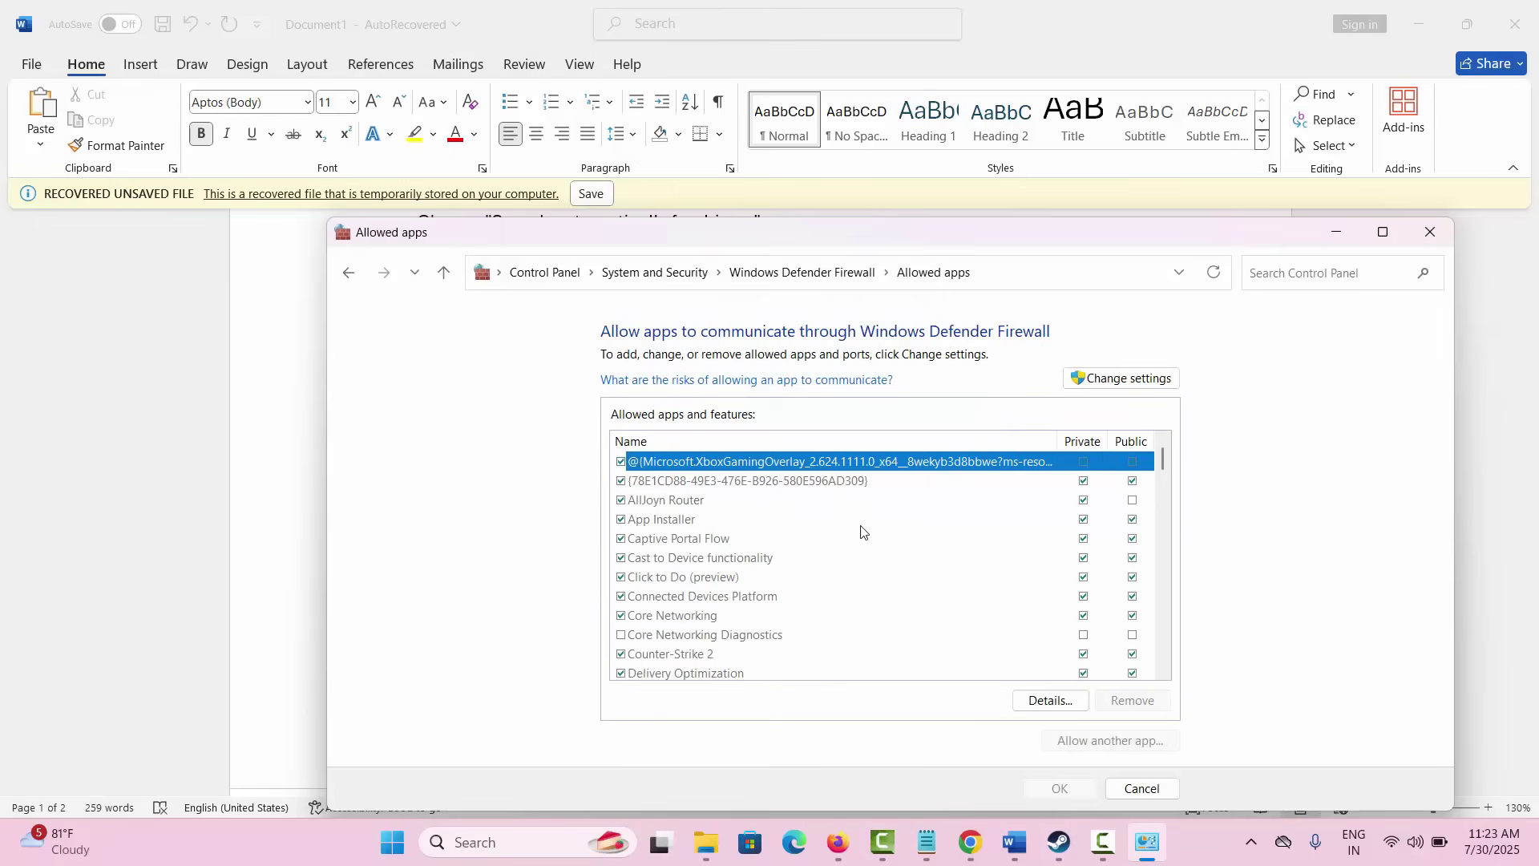
click(1128, 388)
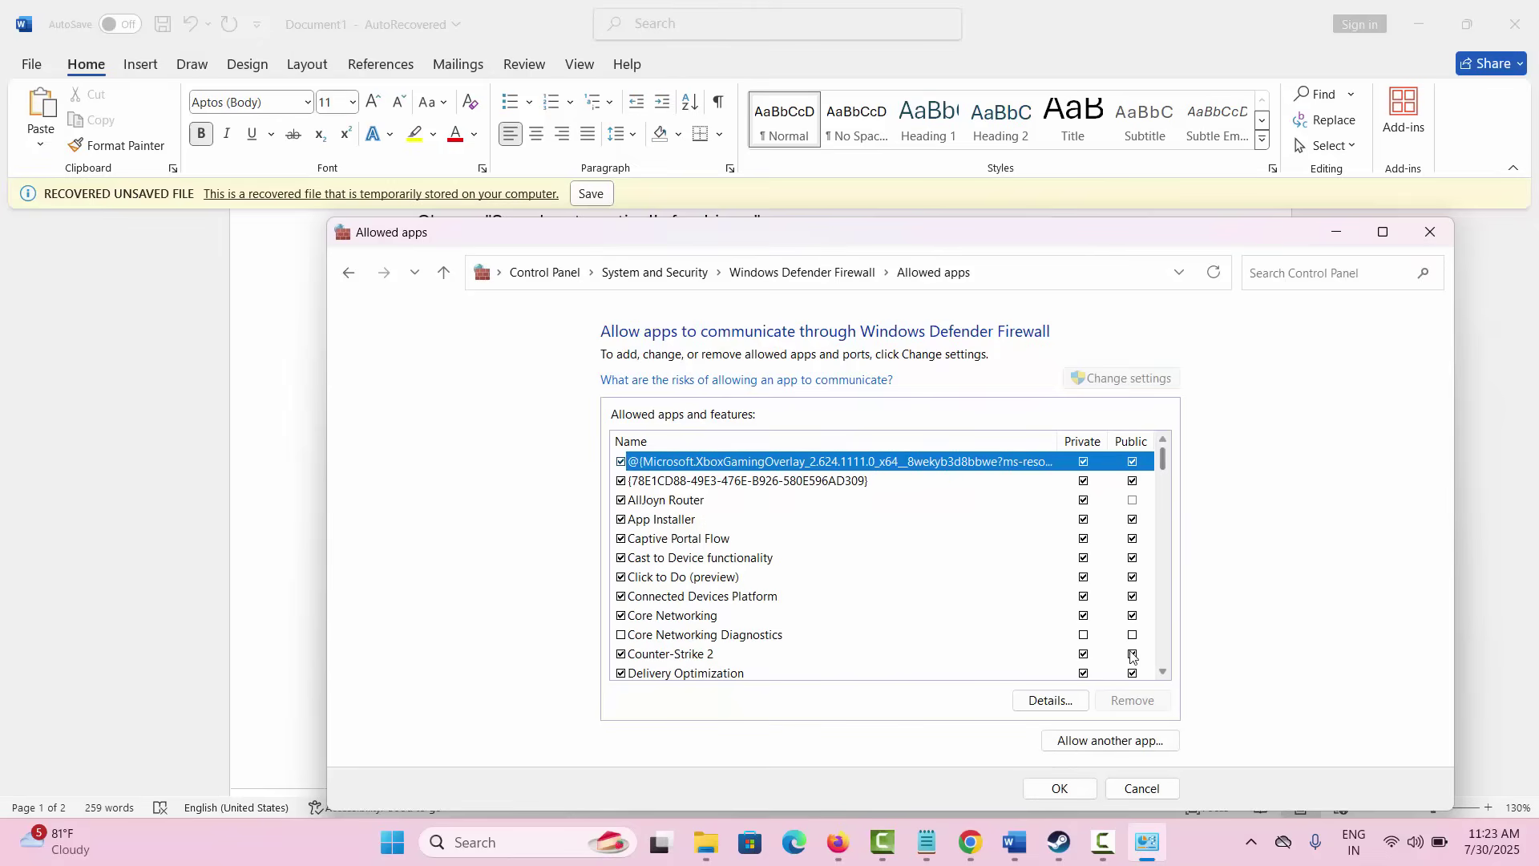
click(1097, 743)
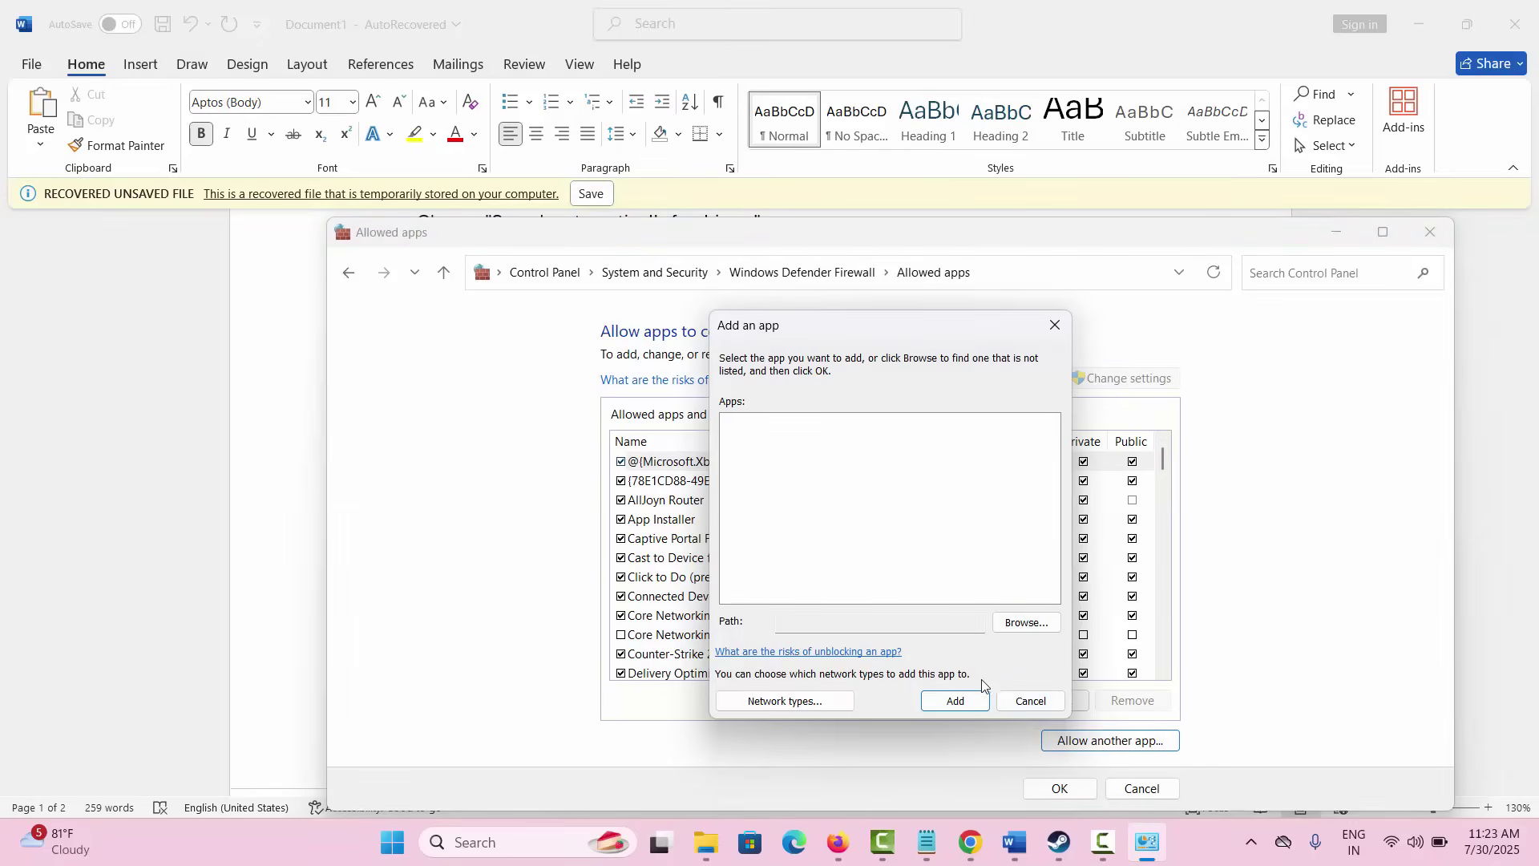
click(1026, 704)
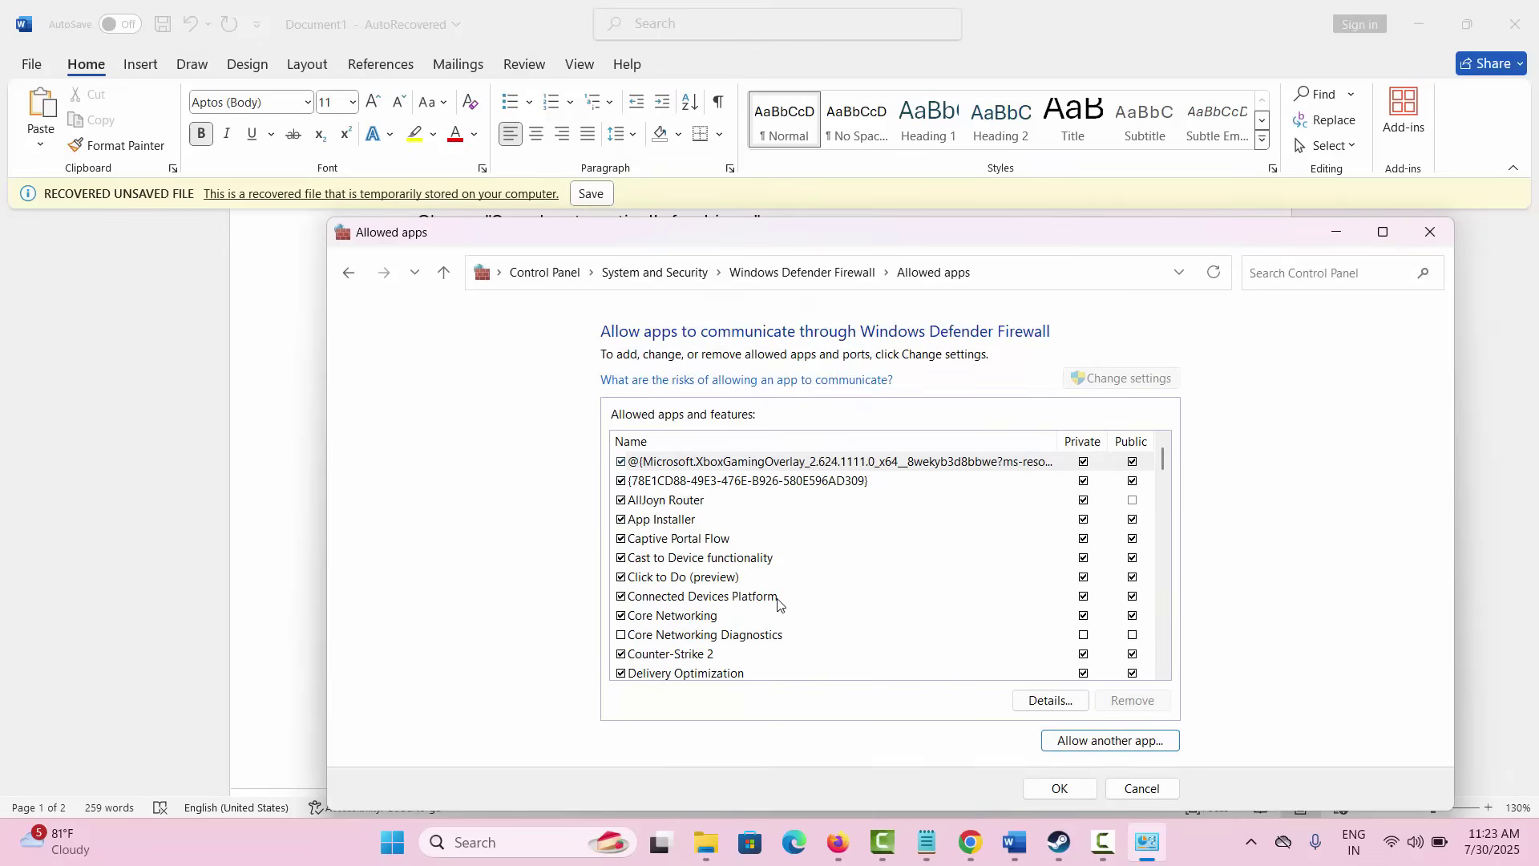
click(691, 656)
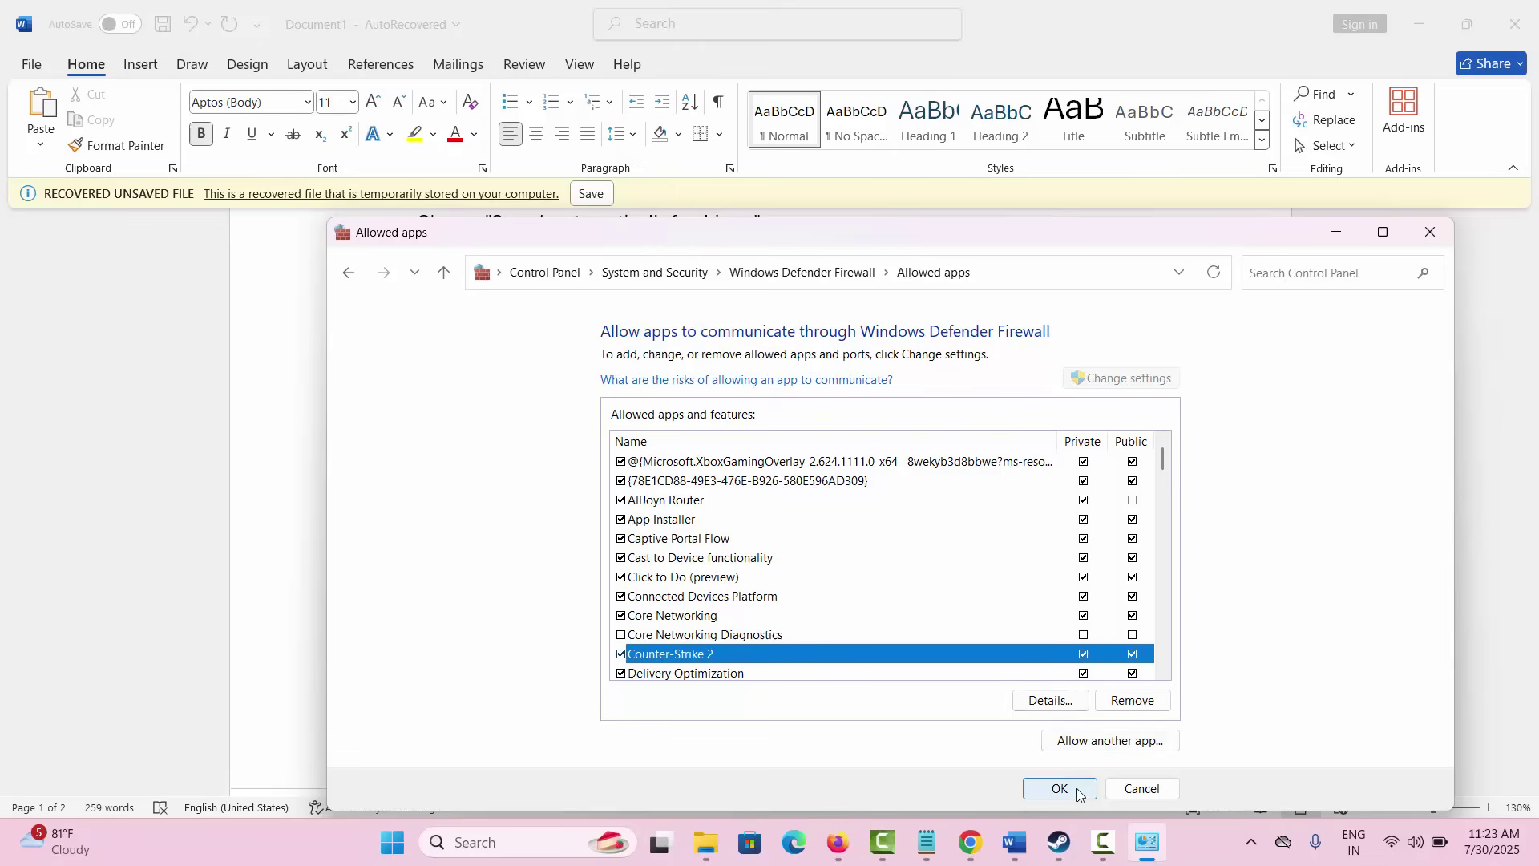
click(1430, 232)
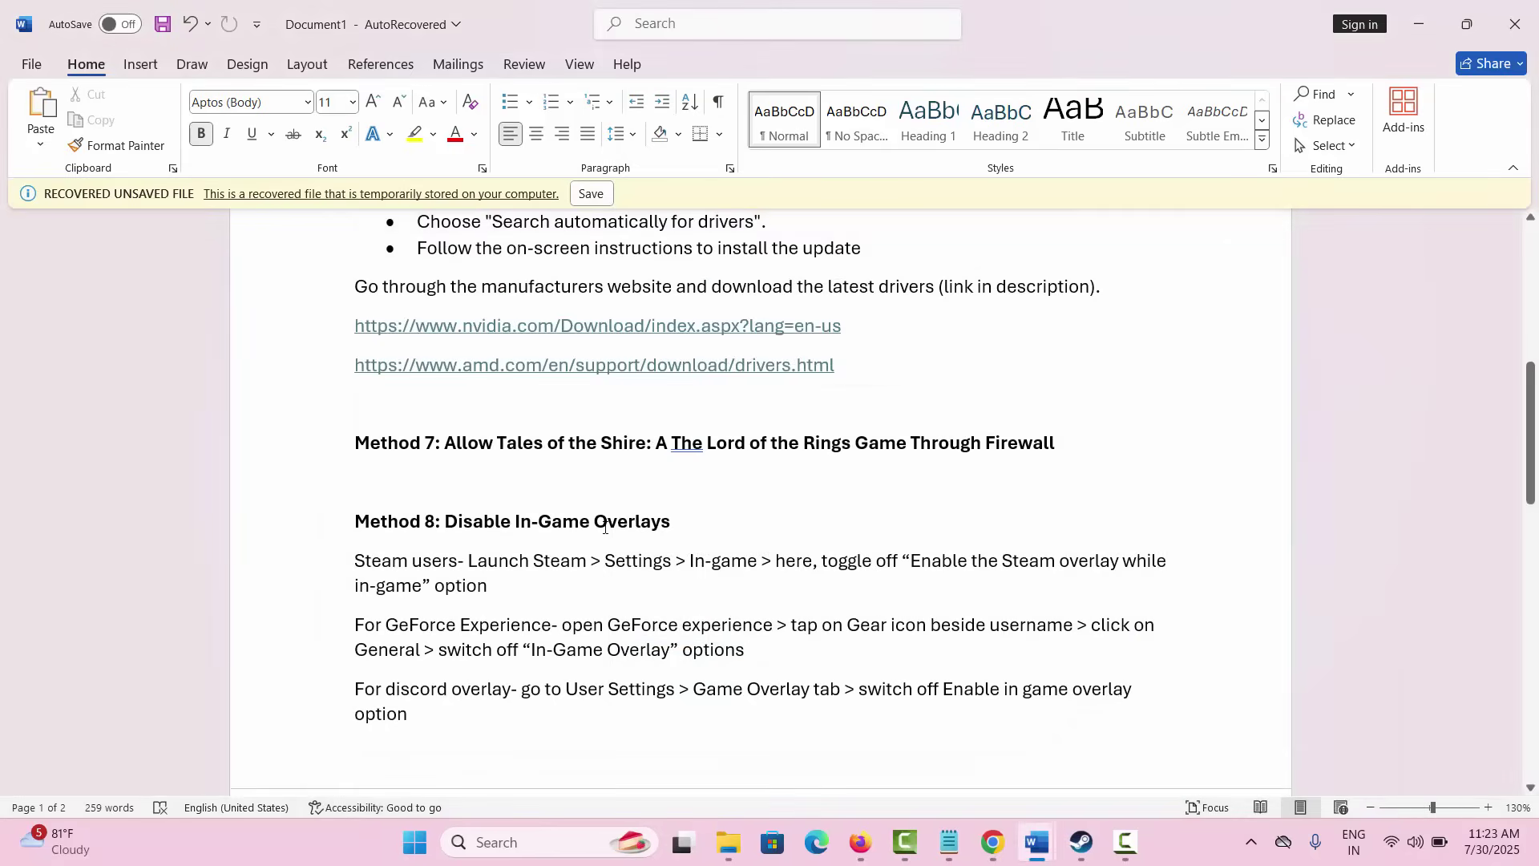
Turn off the in-game Steam Overlay for Counter-Strike 2, then switch back to the Word guide.
scroll(605, 527, down, 3)
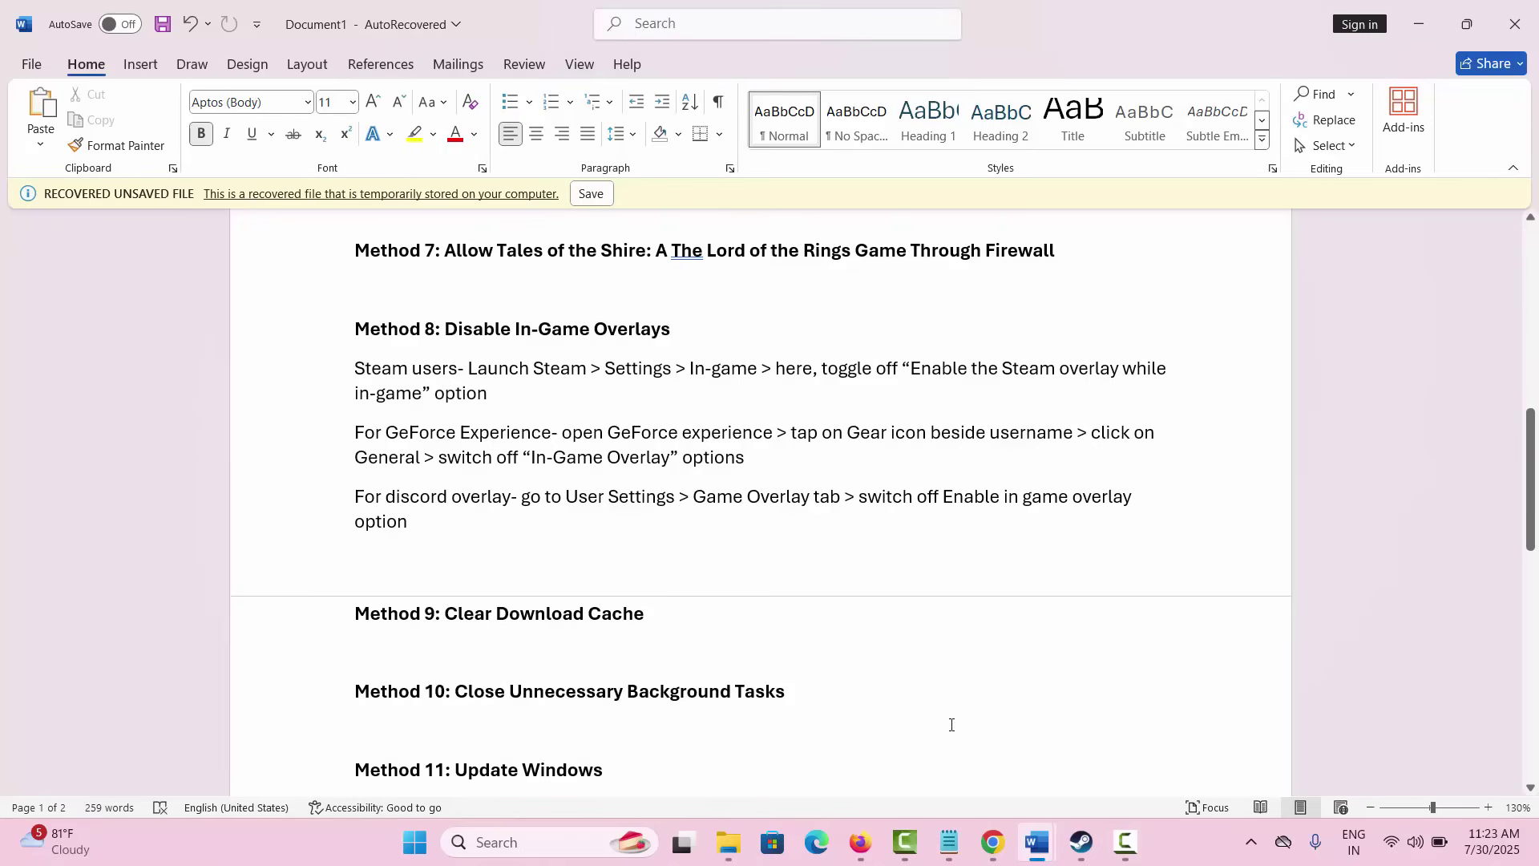
click(1081, 842)
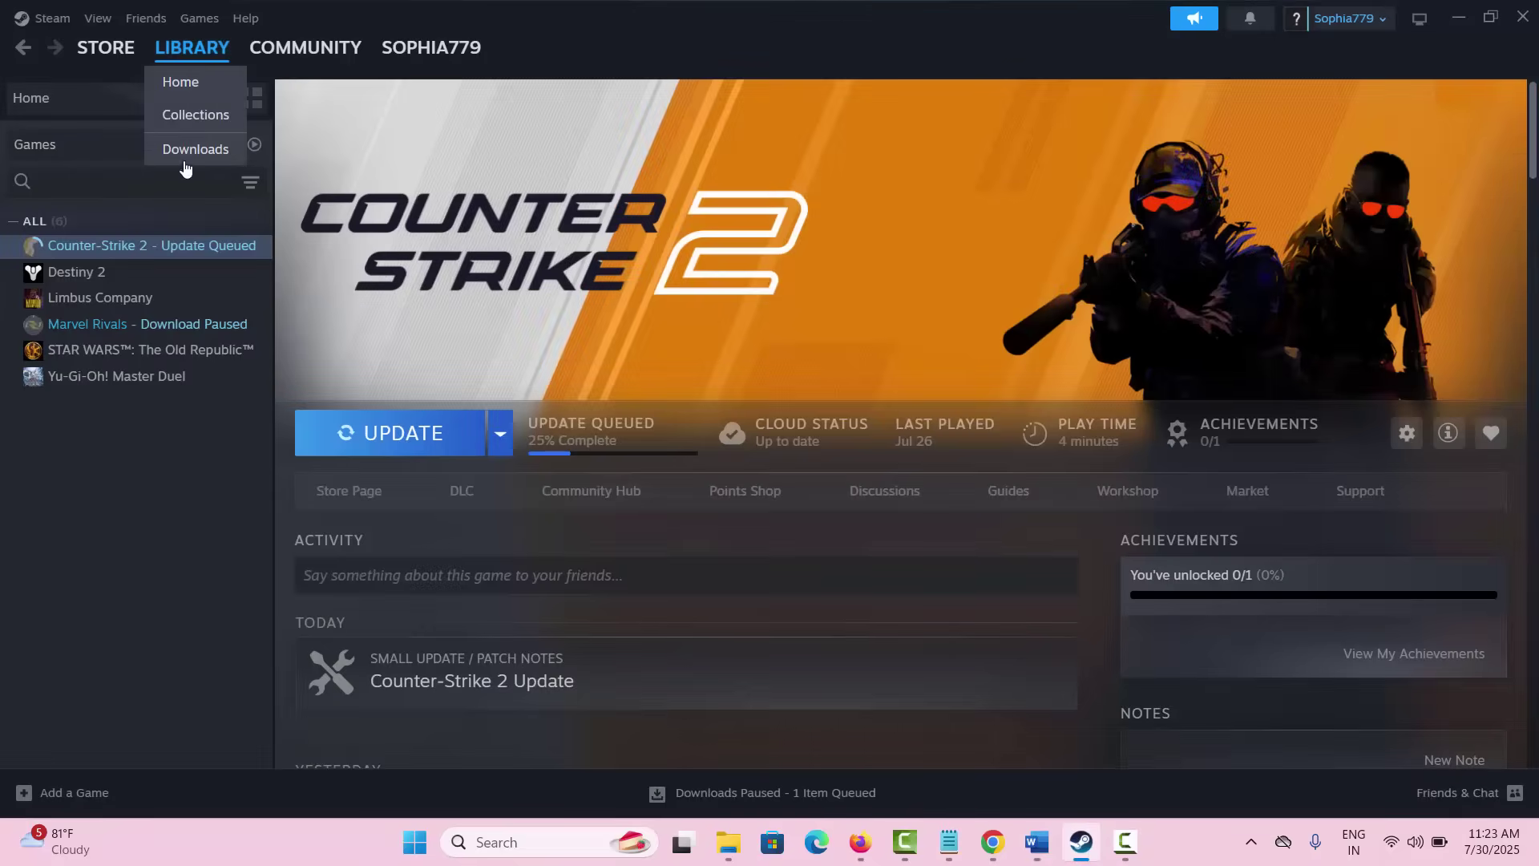
right_click(165, 257)
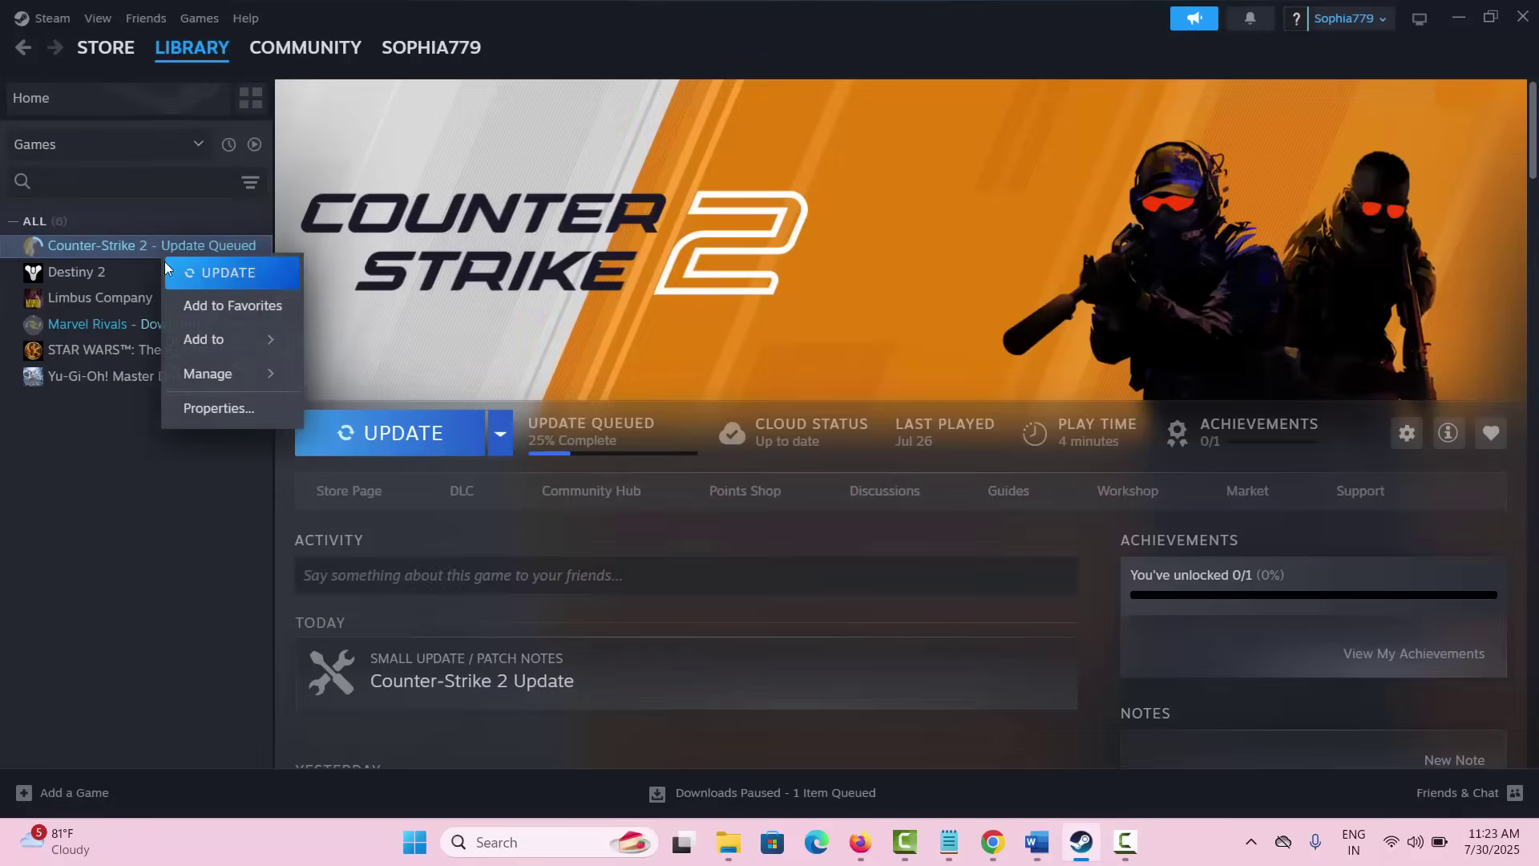
click(204, 410)
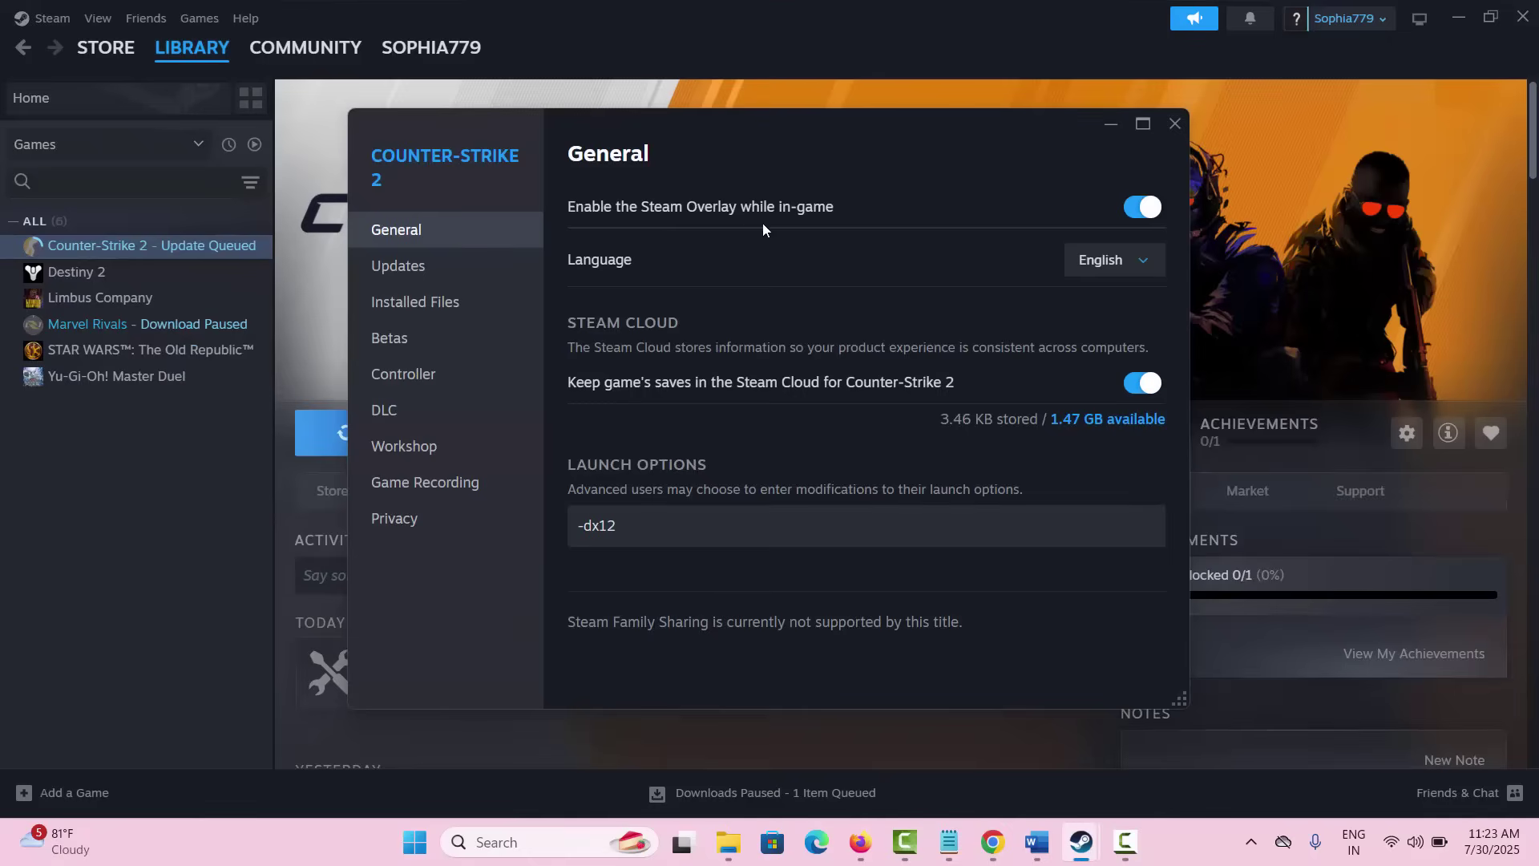
click(1128, 215)
click(1173, 127)
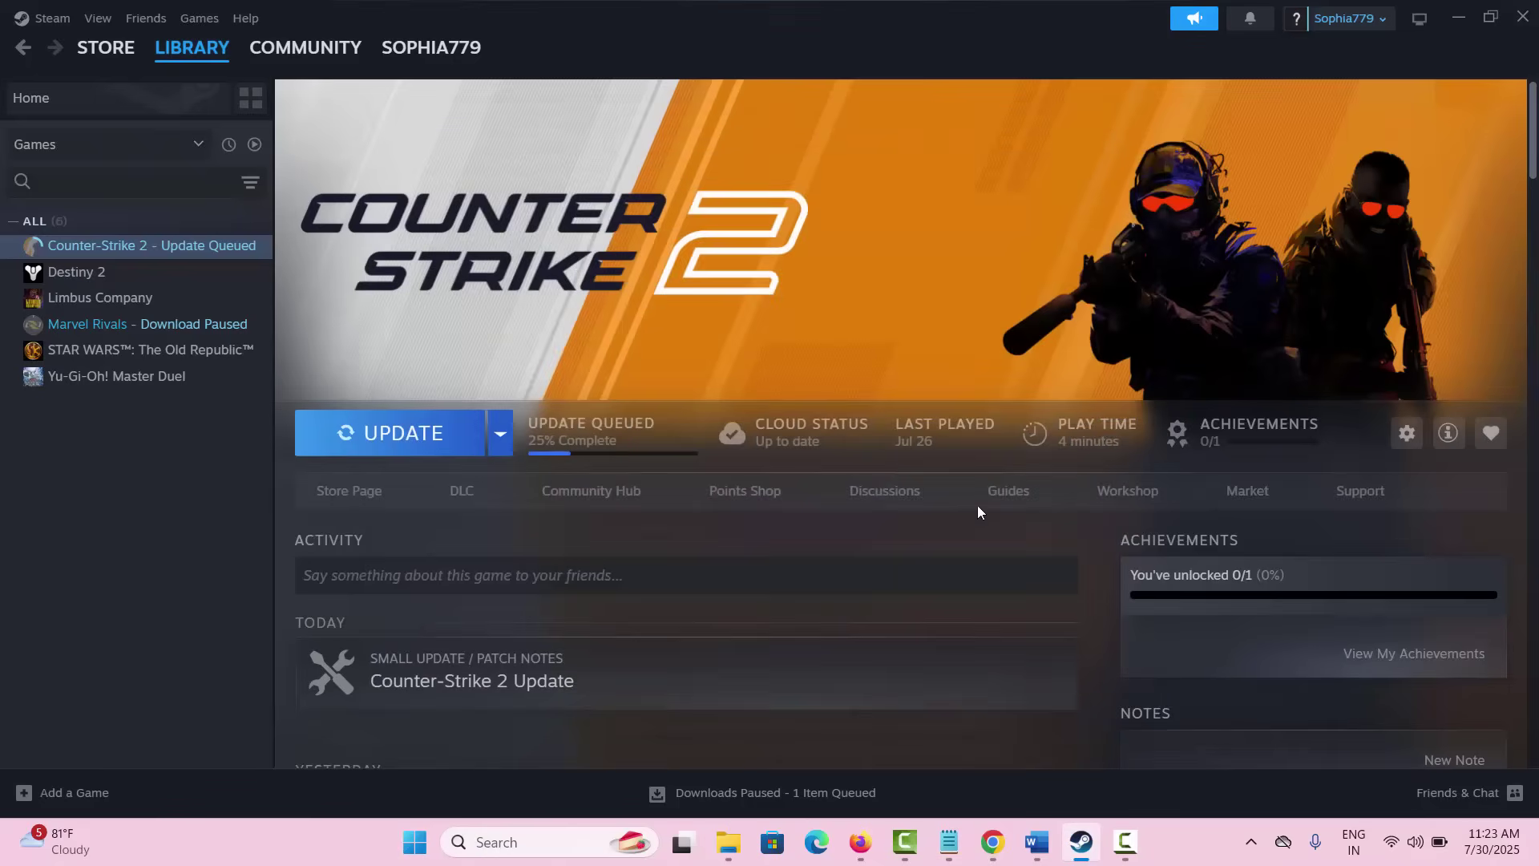
click(1037, 842)
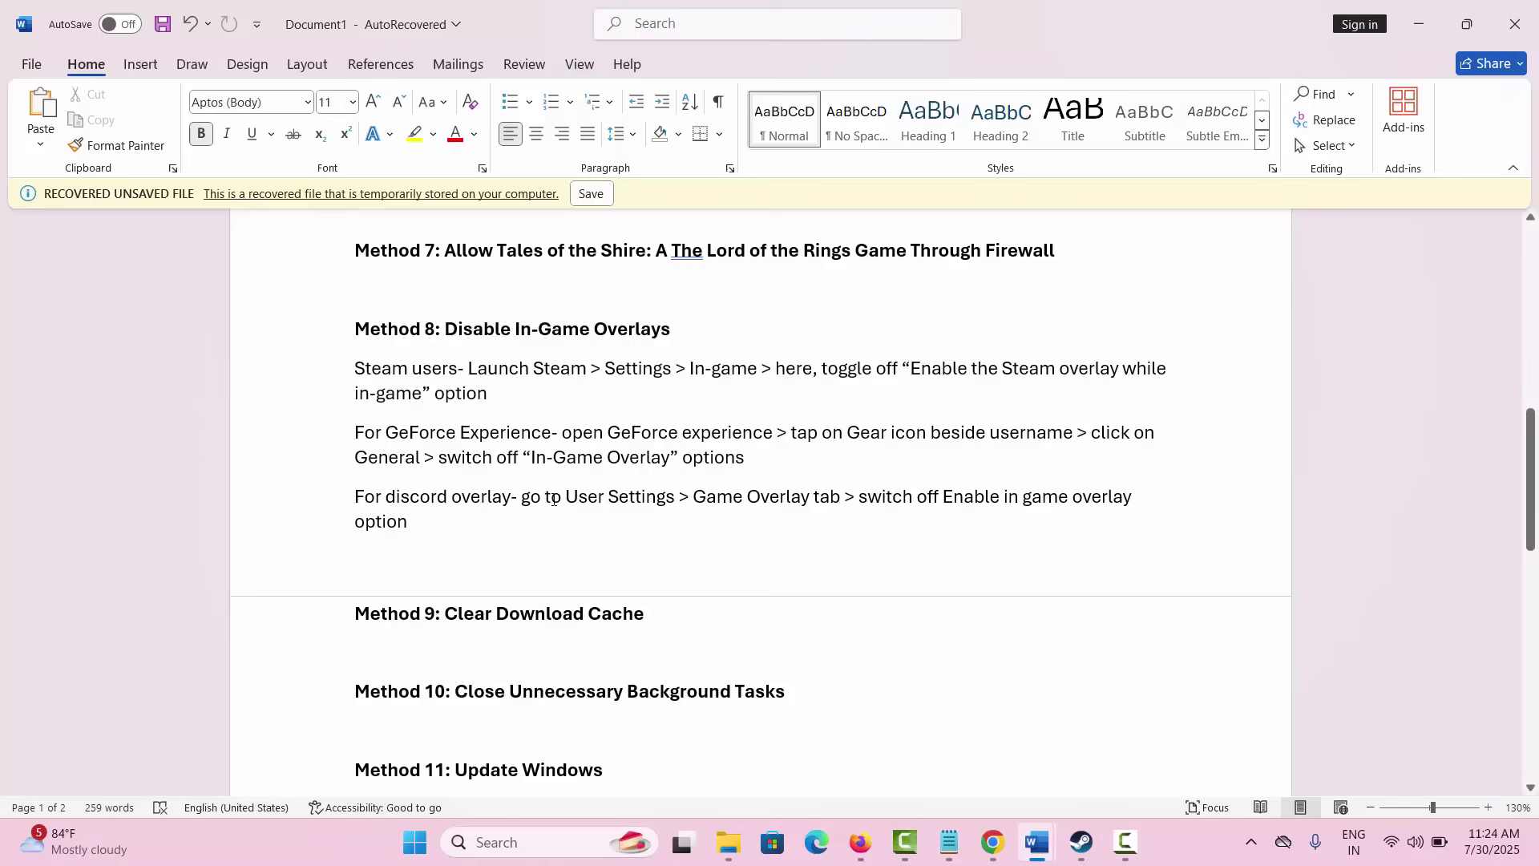
scroll(553, 500, down, 2)
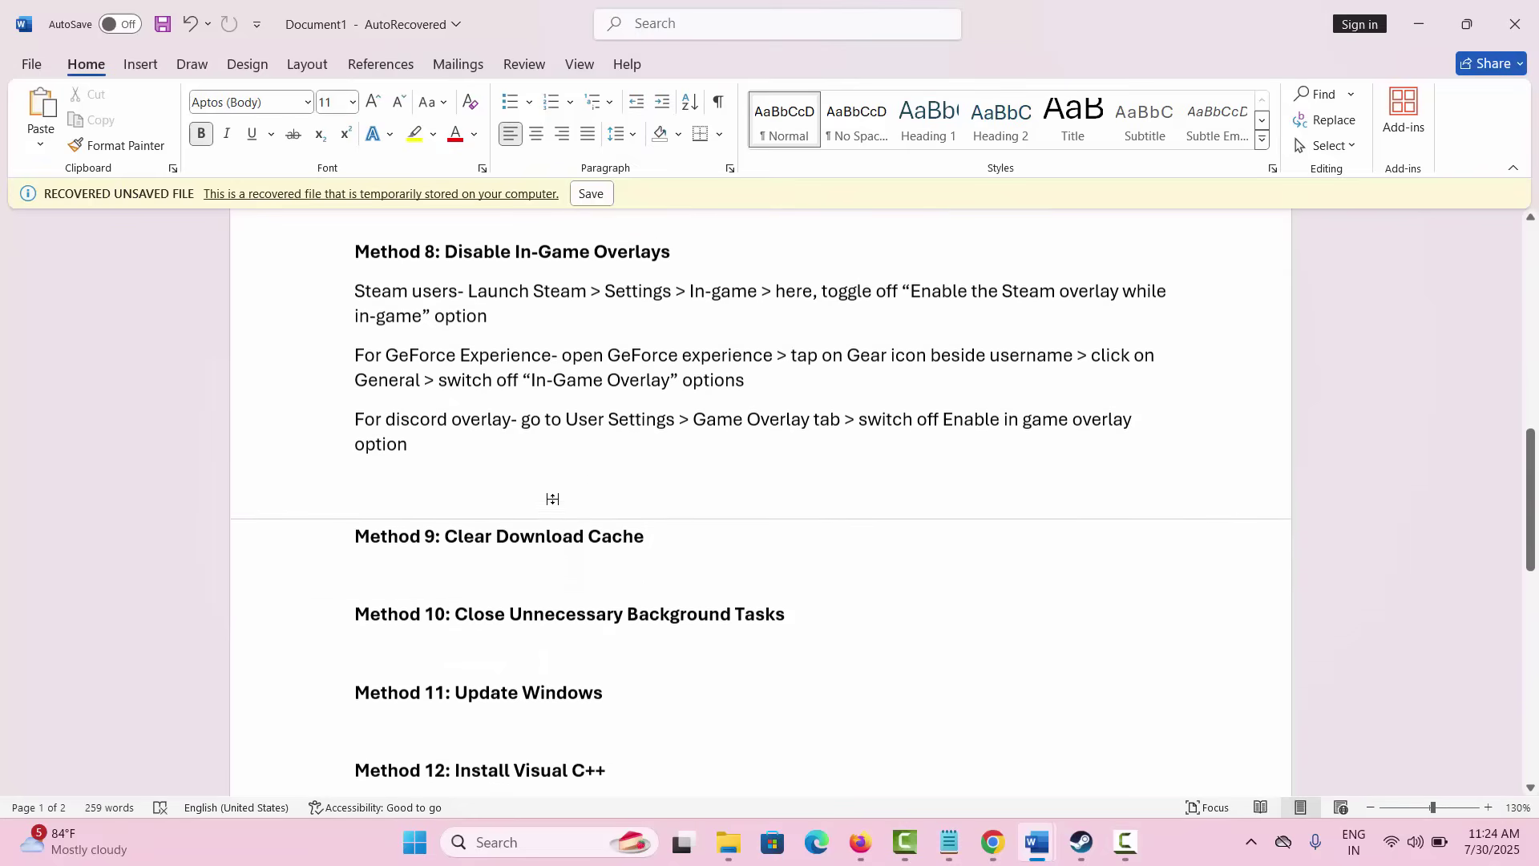
scroll(553, 499, down, 1)
scroll(553, 500, down, 1)
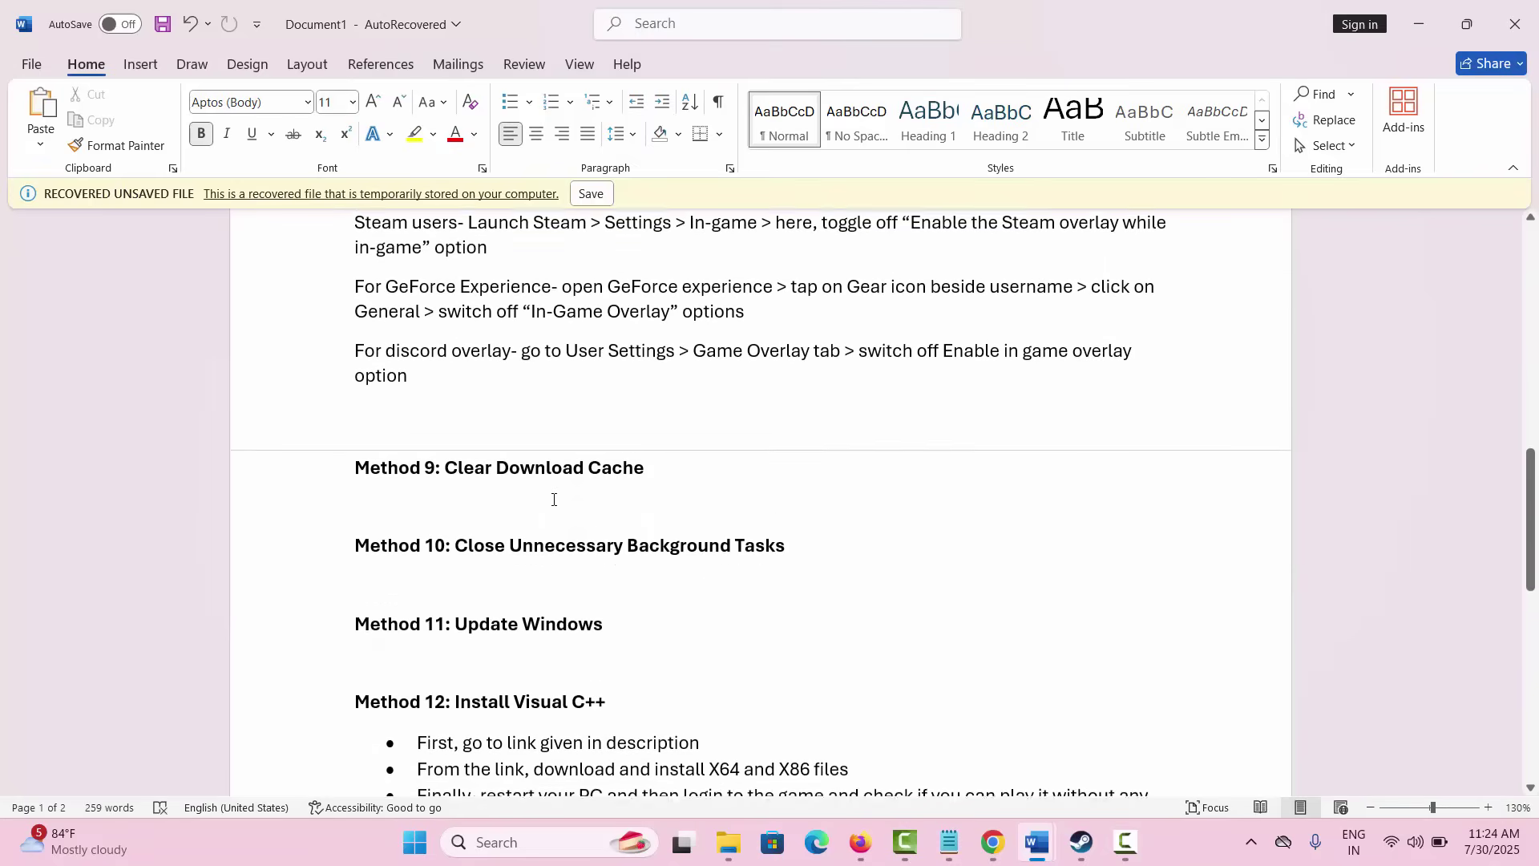
click(1081, 841)
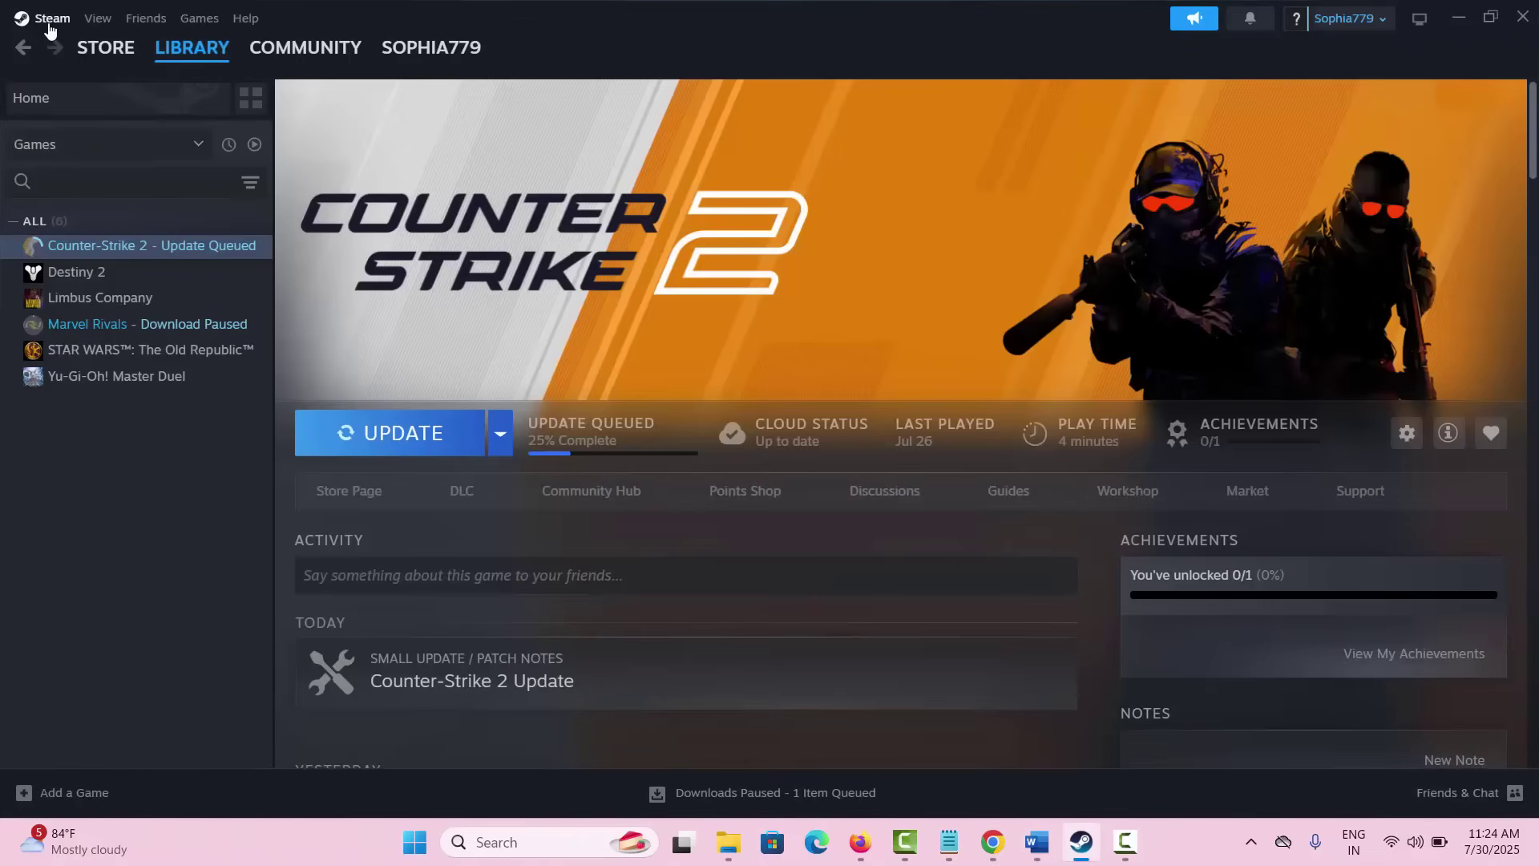
click(49, 29)
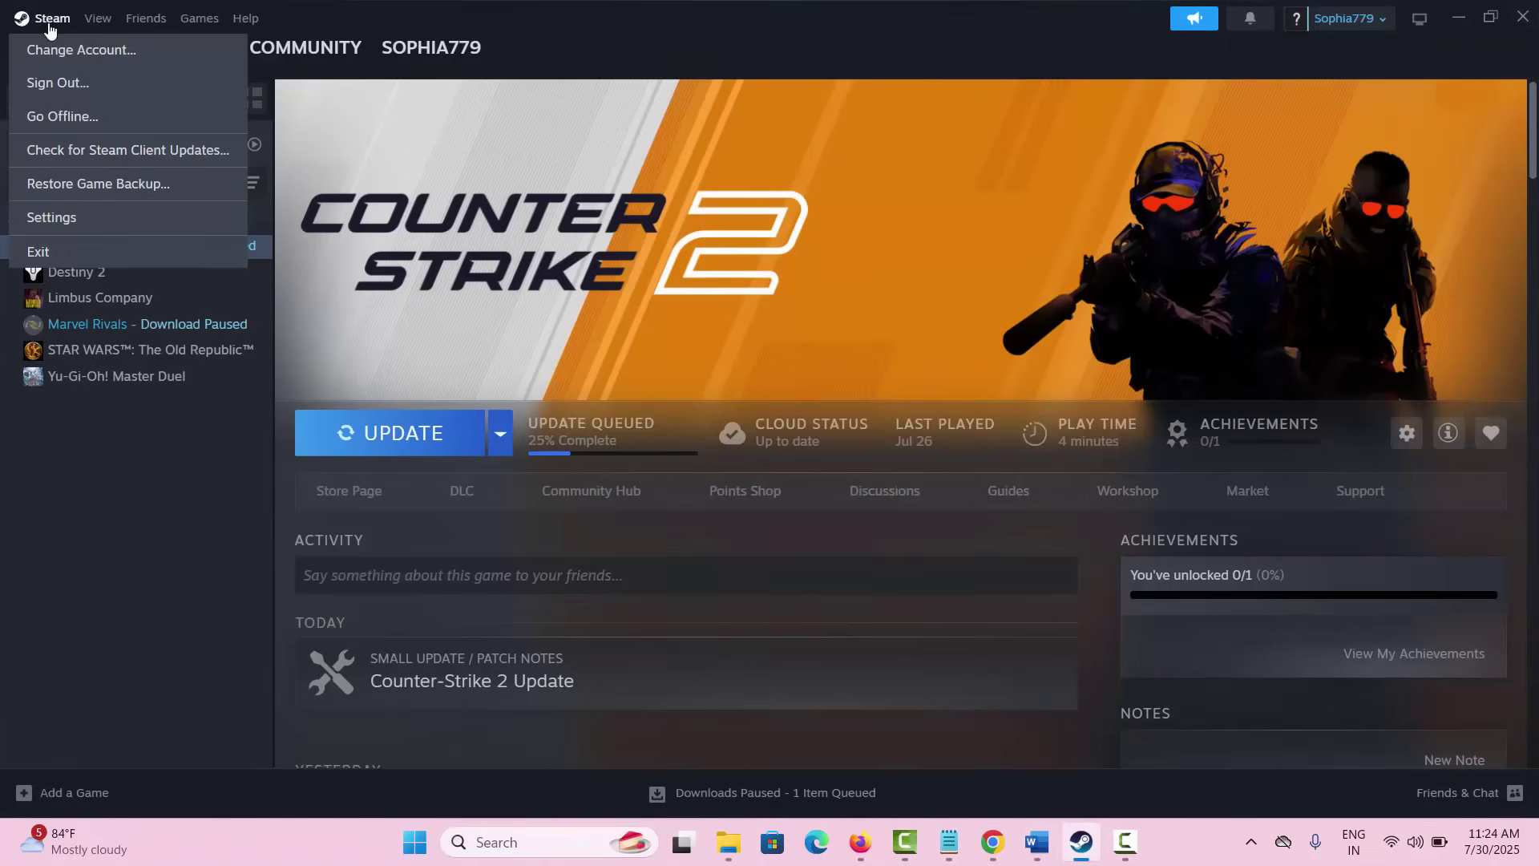
click(86, 230)
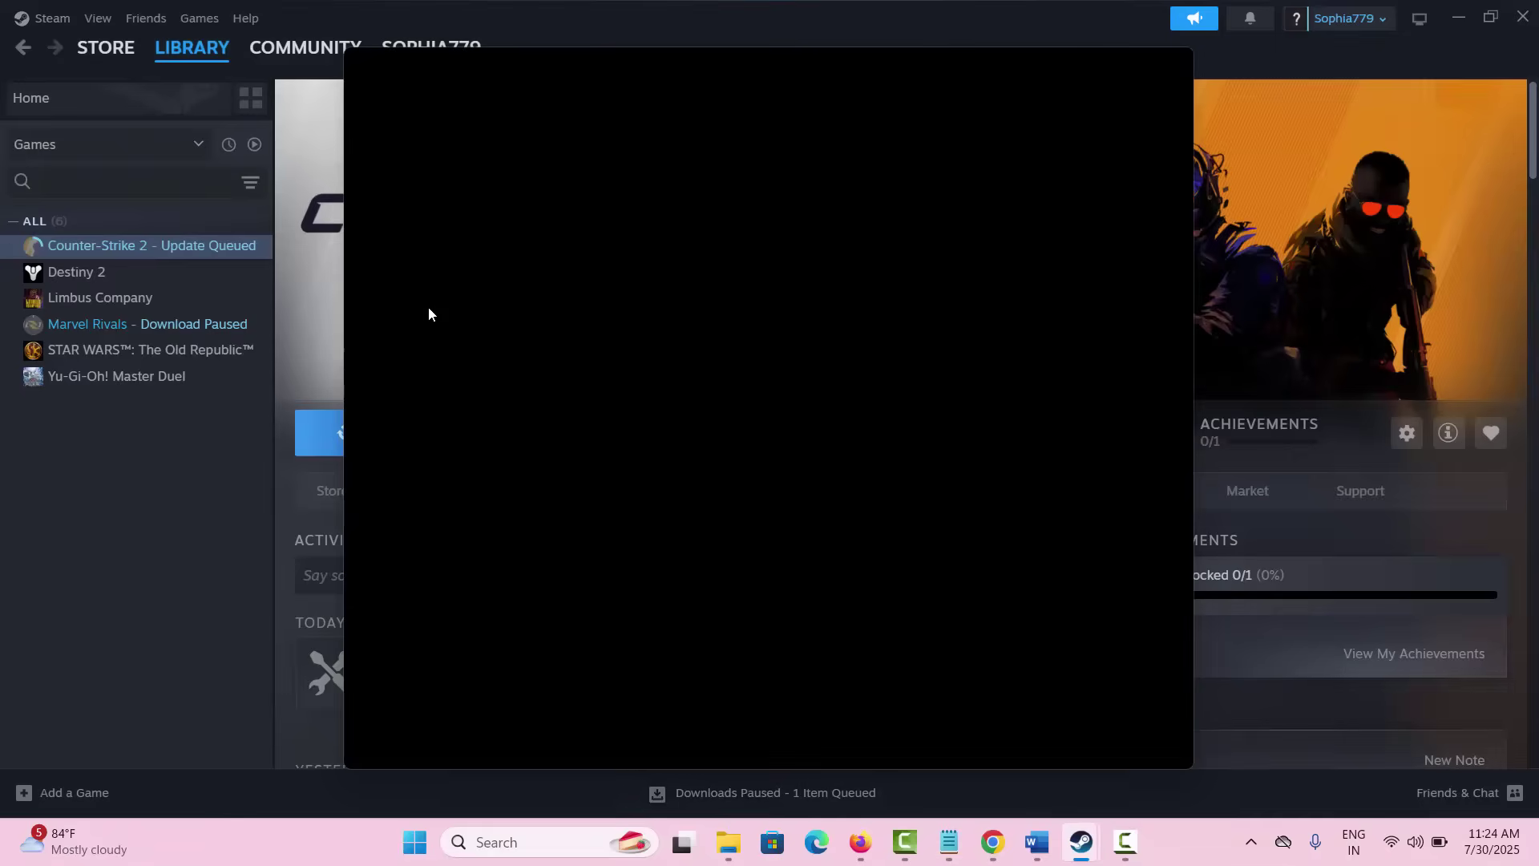
scroll(468, 451, down, 1)
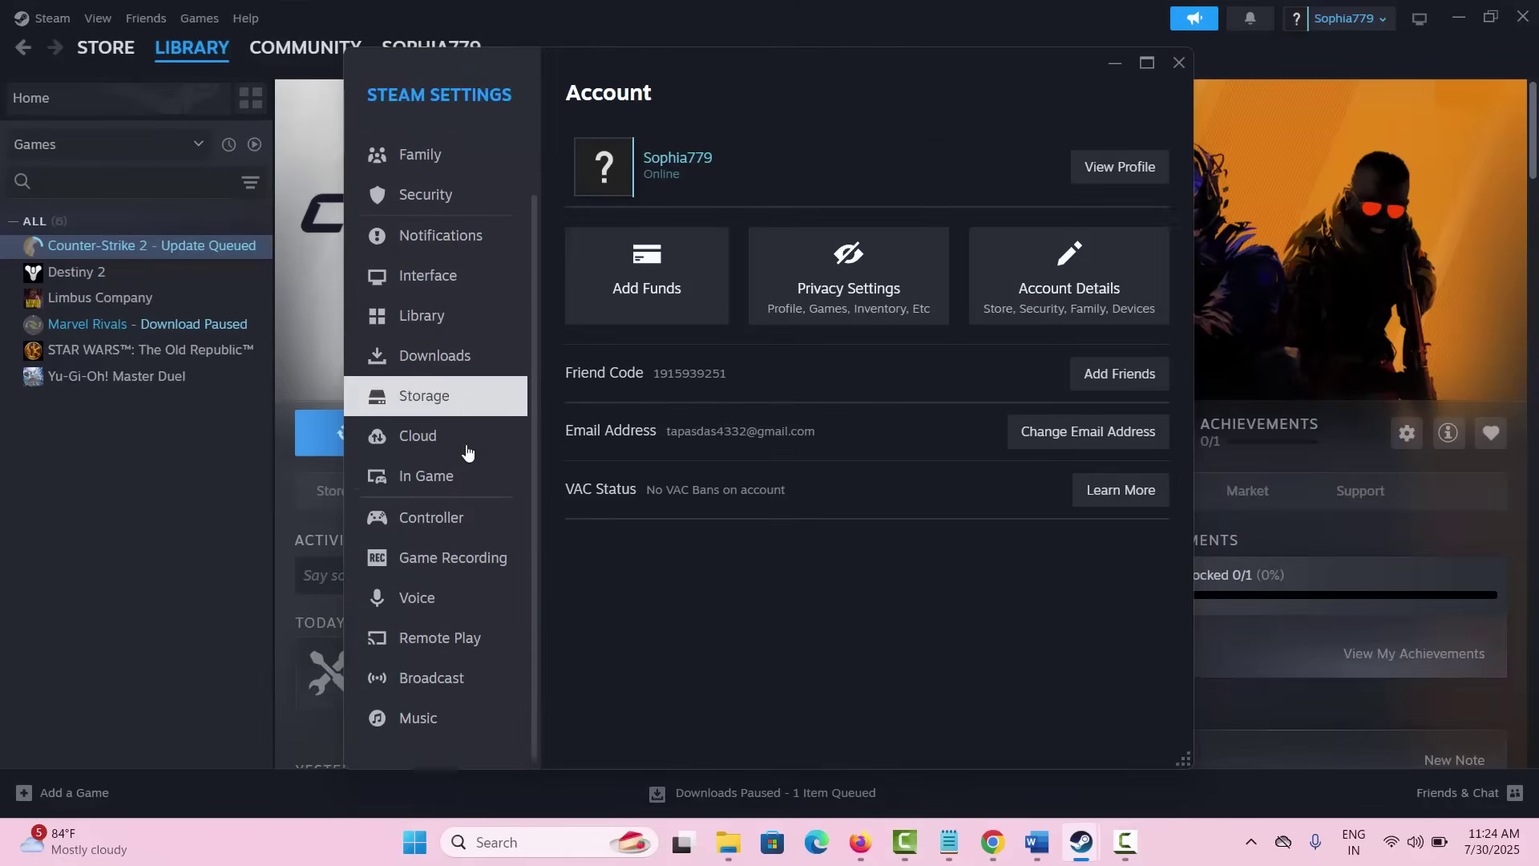
click(455, 358)
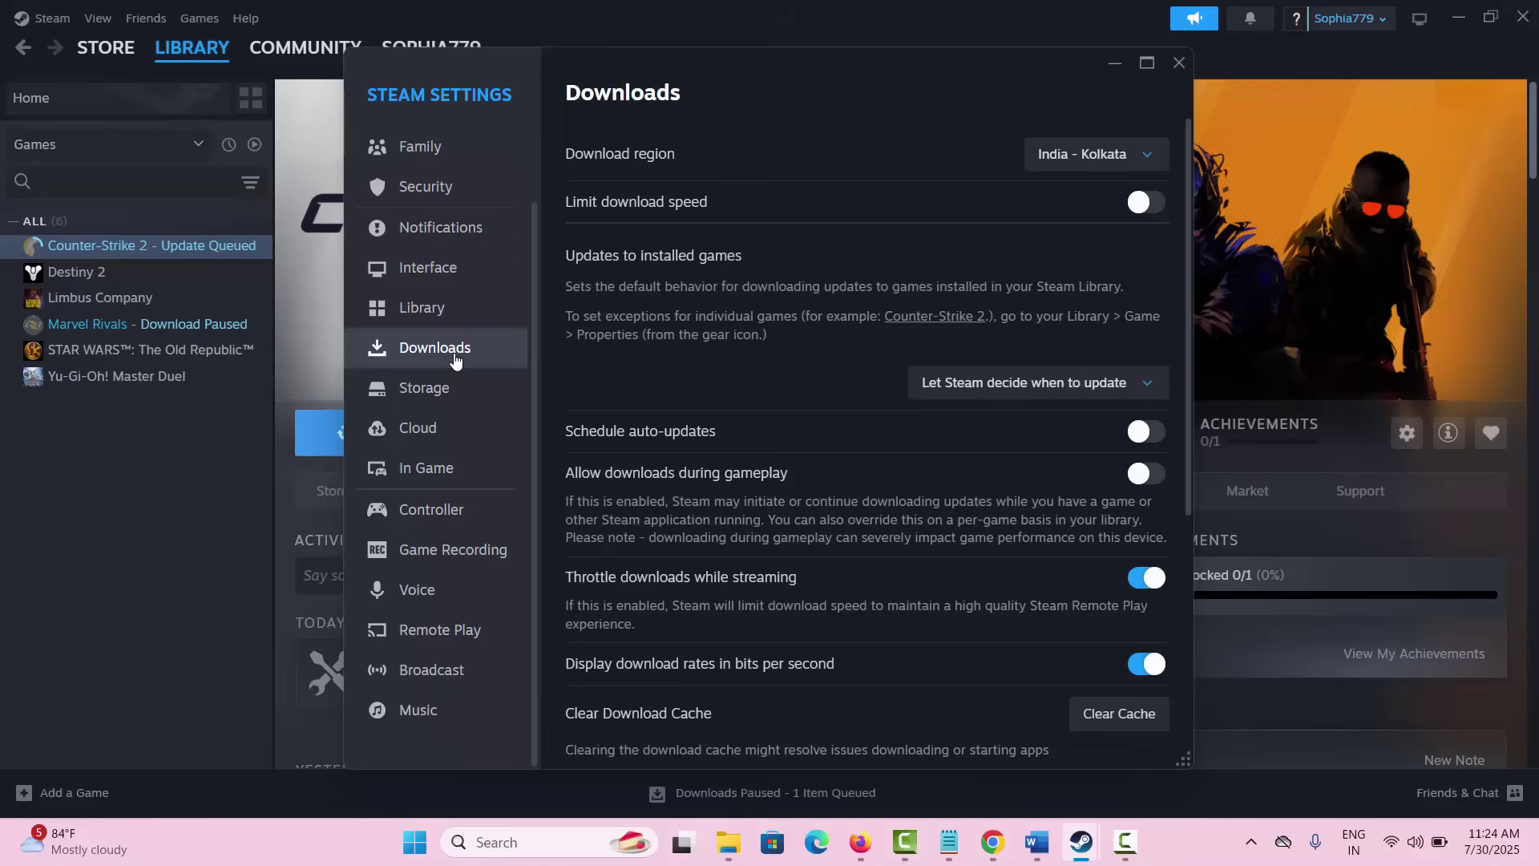
scroll(788, 472, down, 3)
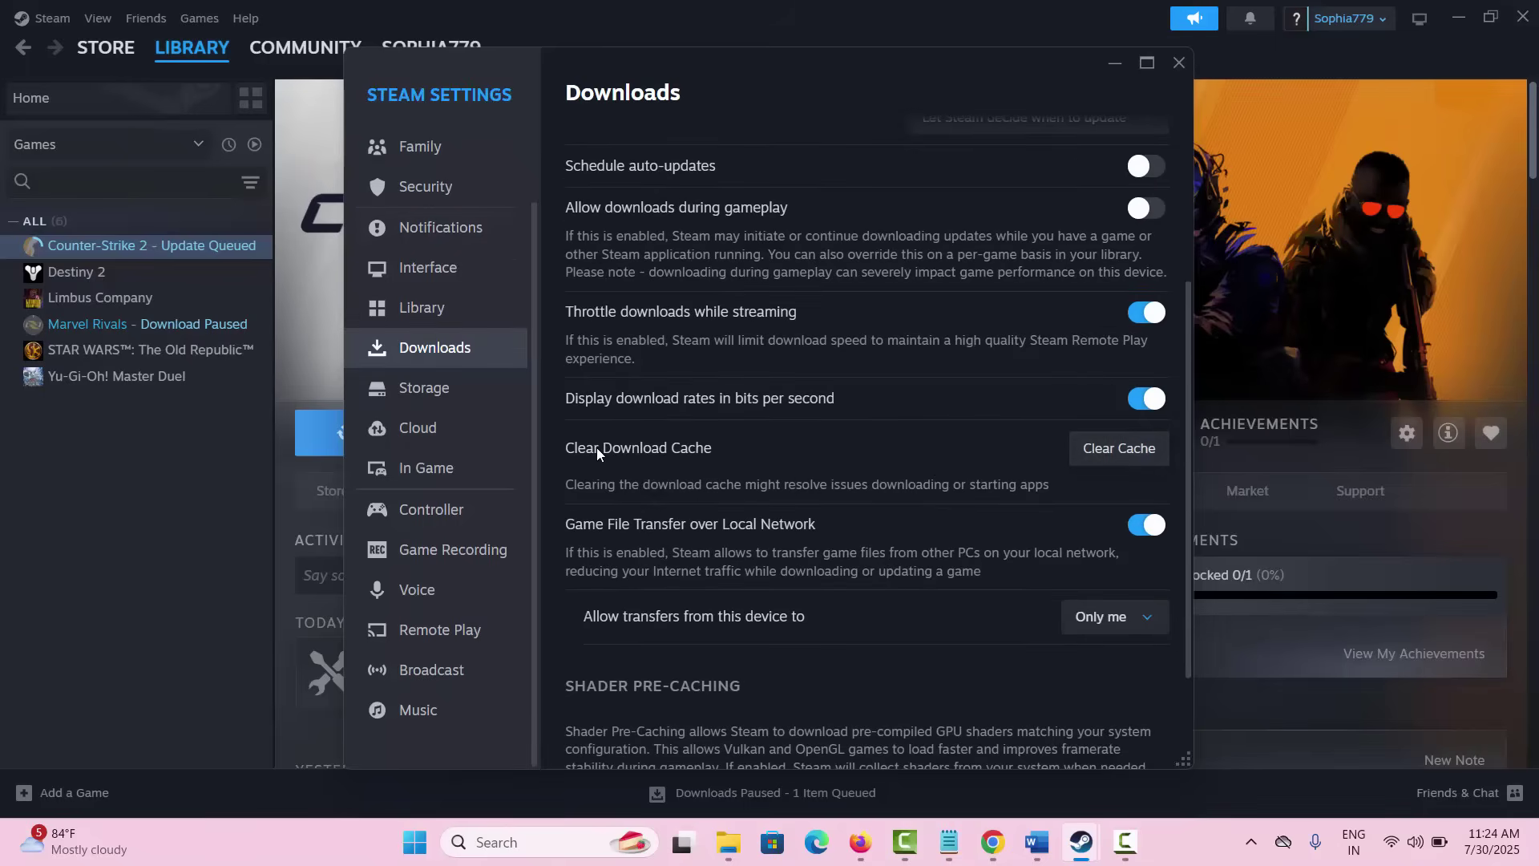
click(1177, 64)
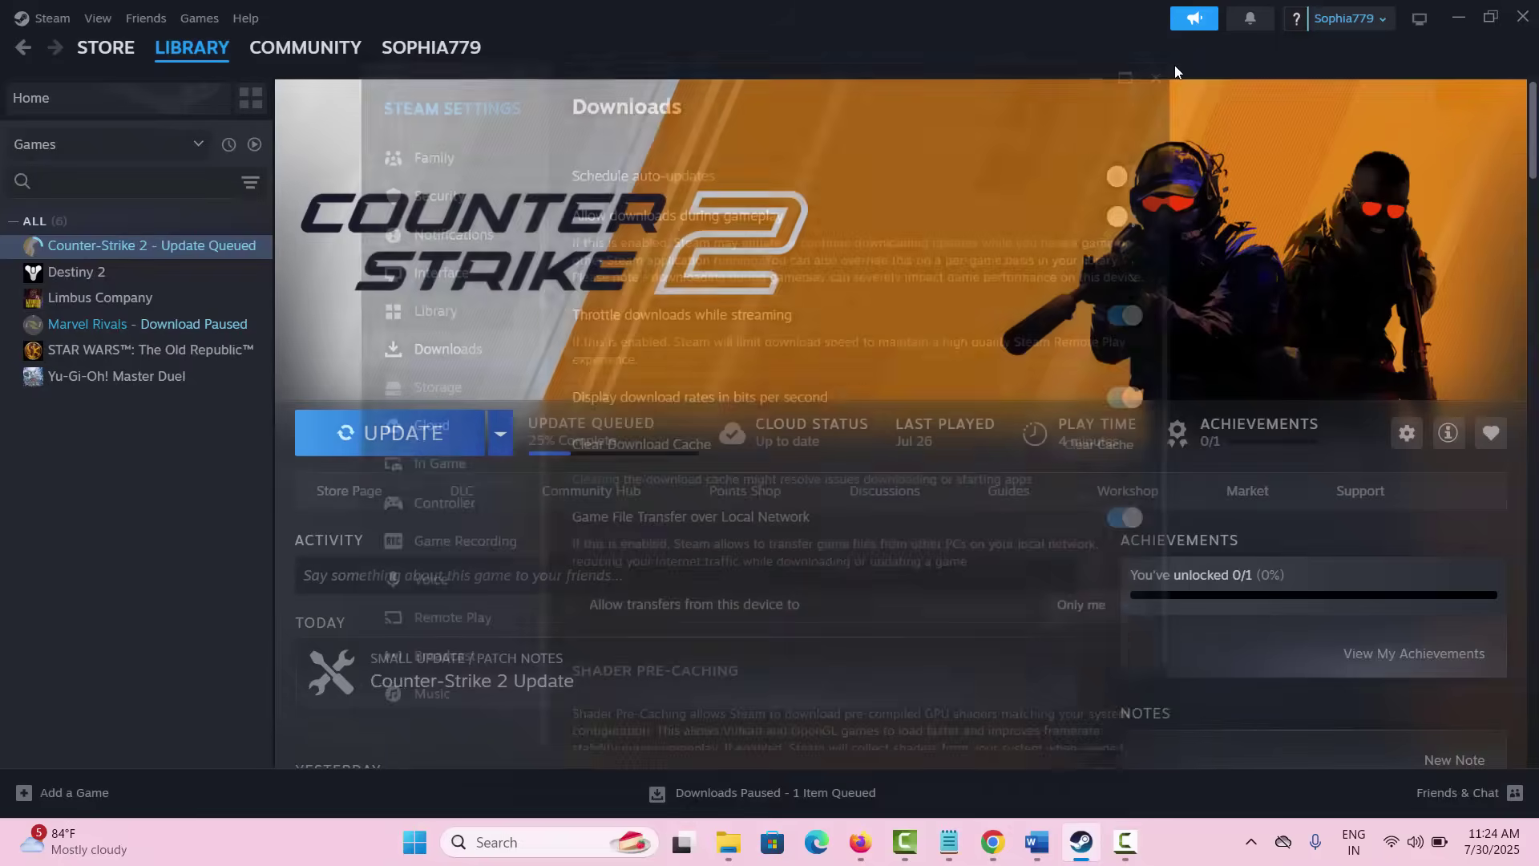
click(1082, 854)
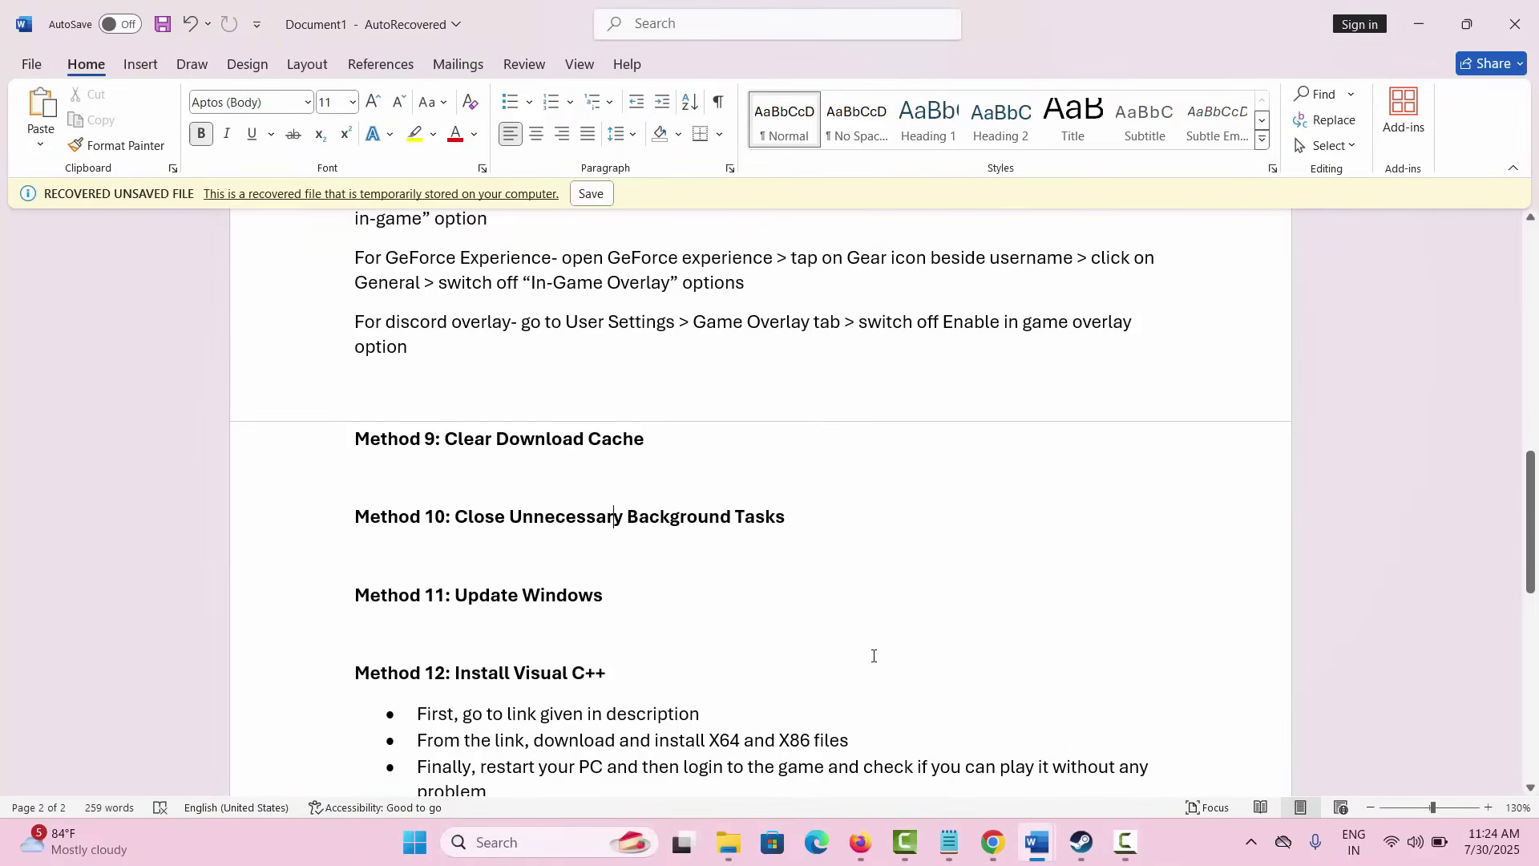
right_click(1189, 850)
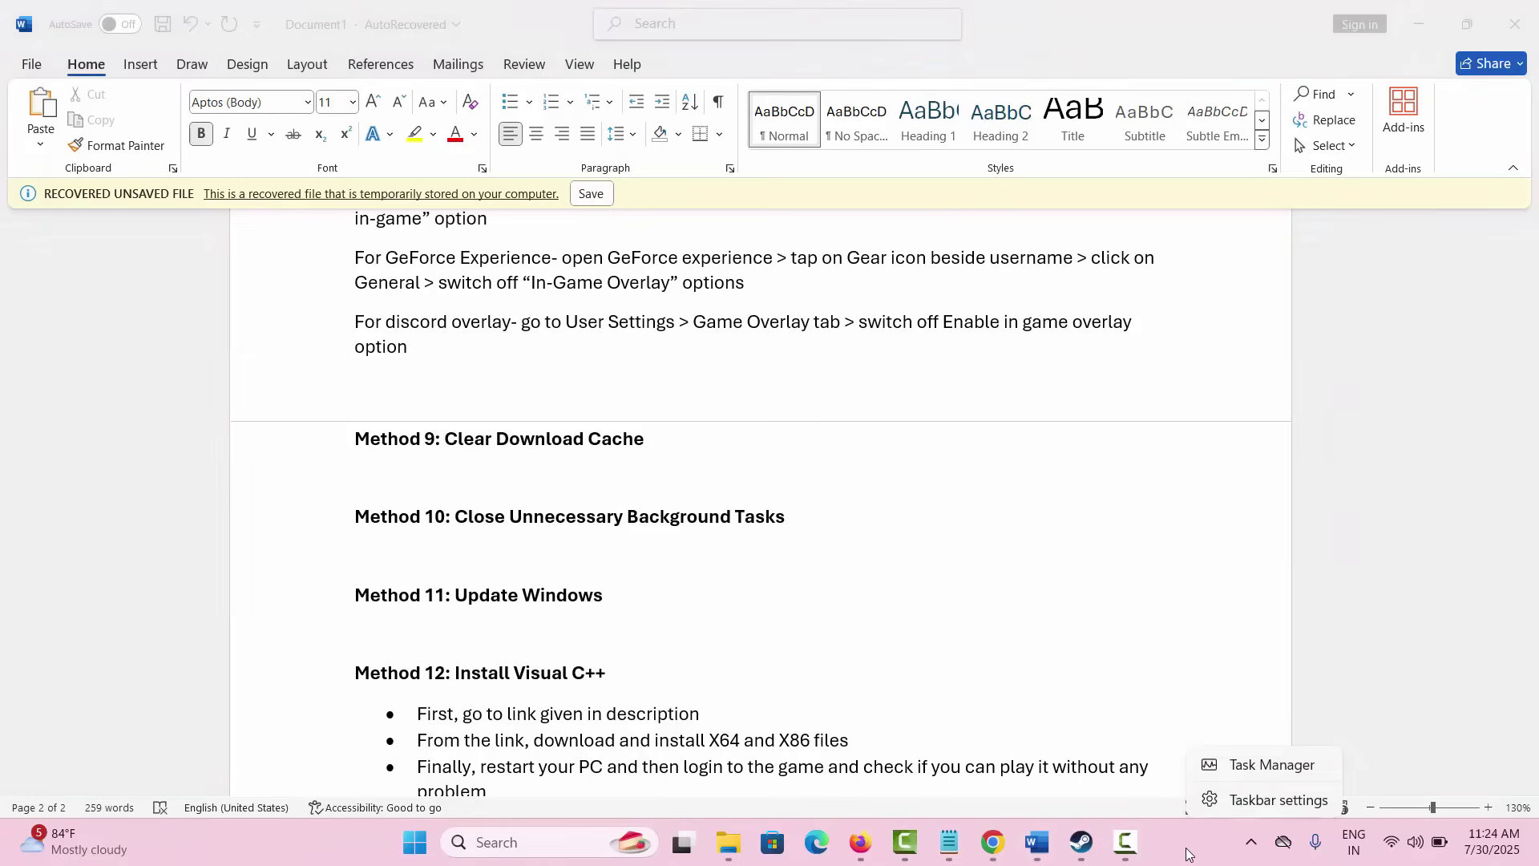
click(763, 501)
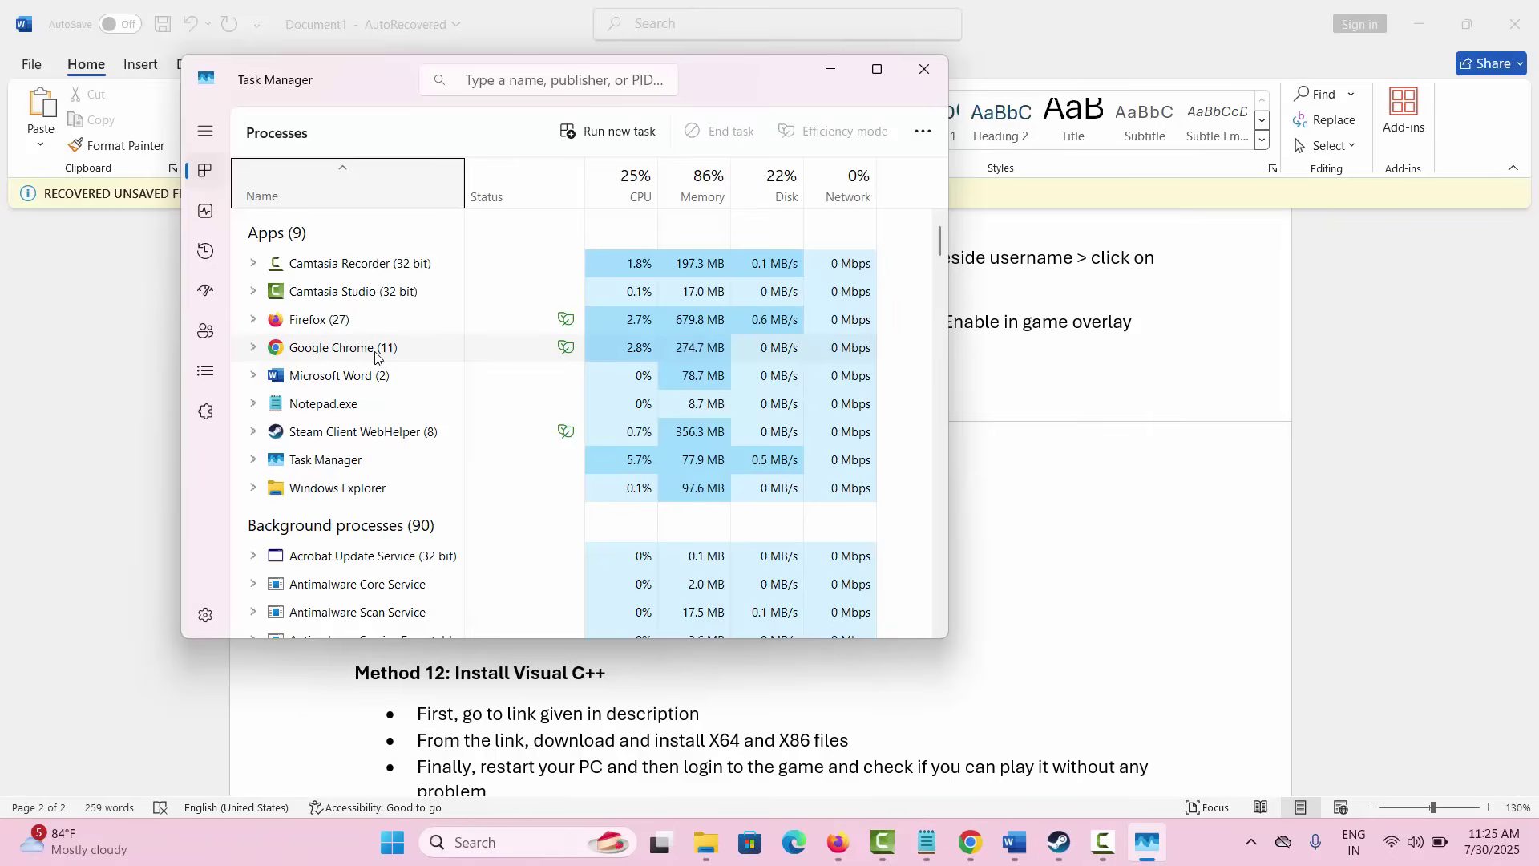
right_click(350, 381)
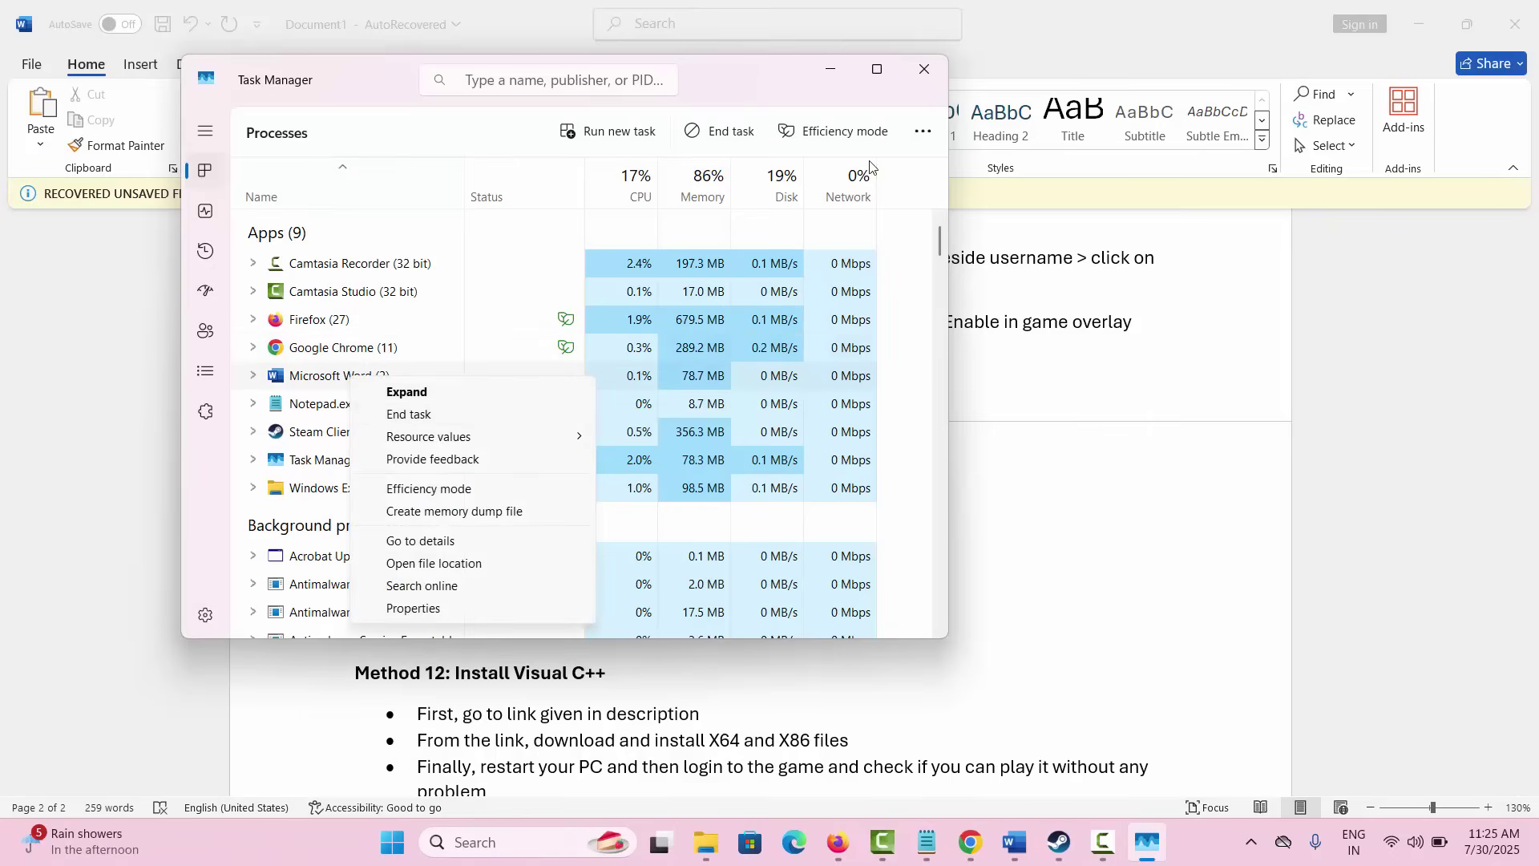
click(922, 81)
click(922, 81)
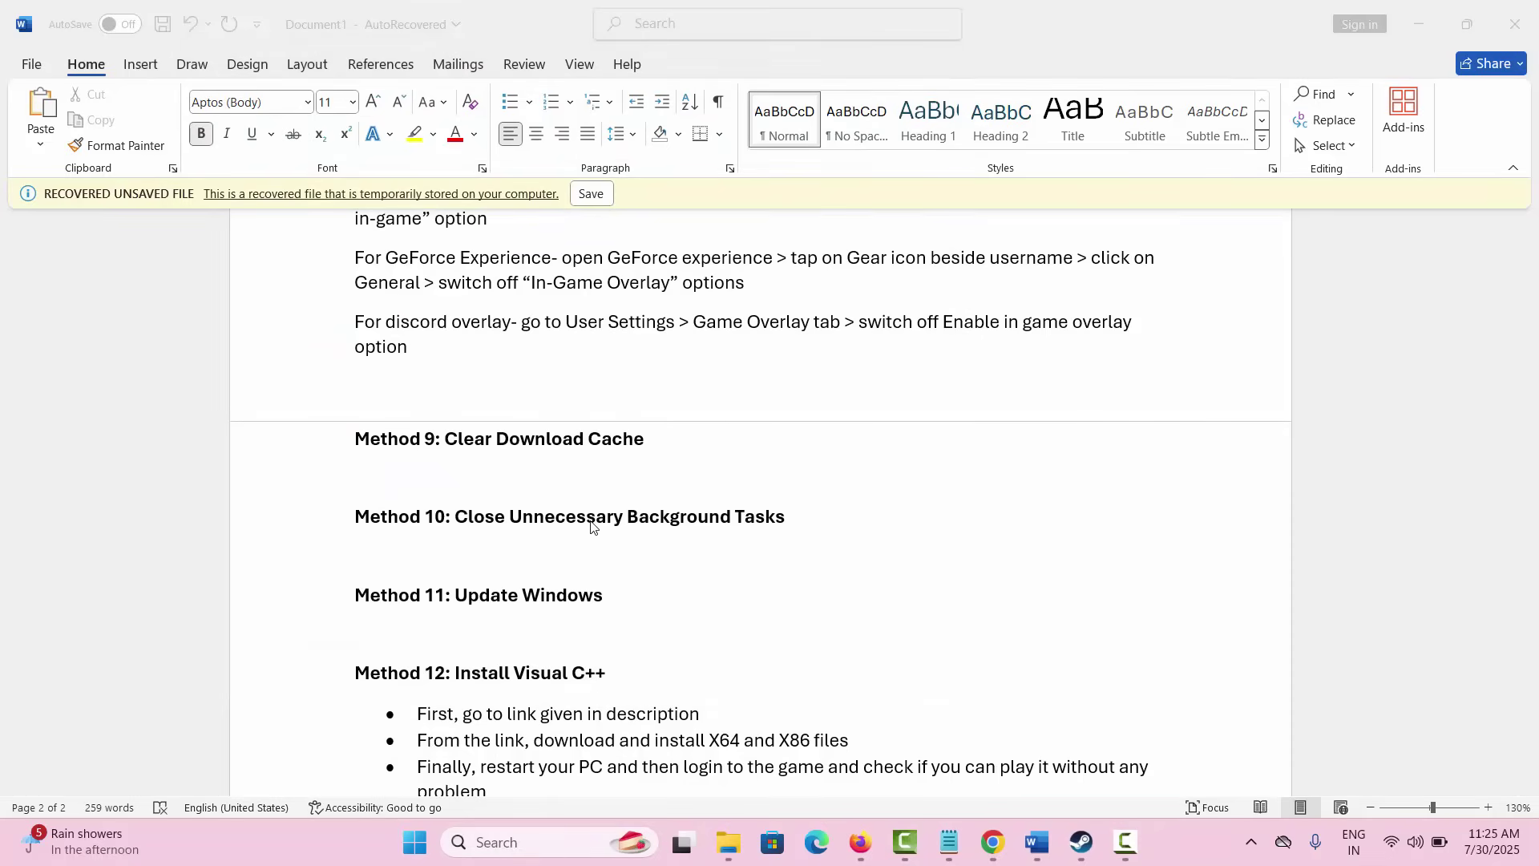
scroll(593, 526, down, 3)
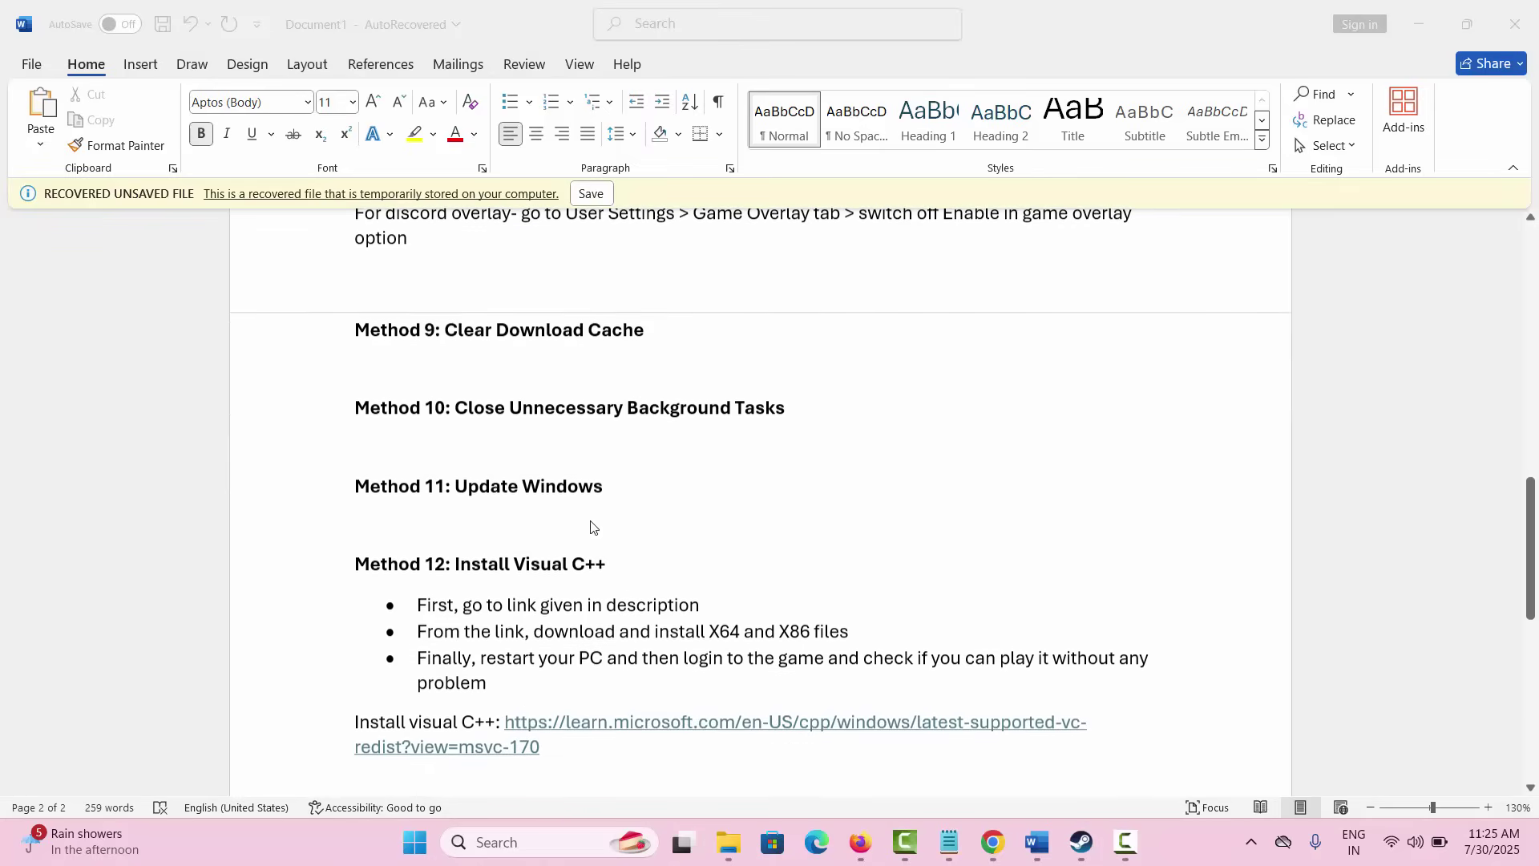
scroll(593, 526, down, 2)
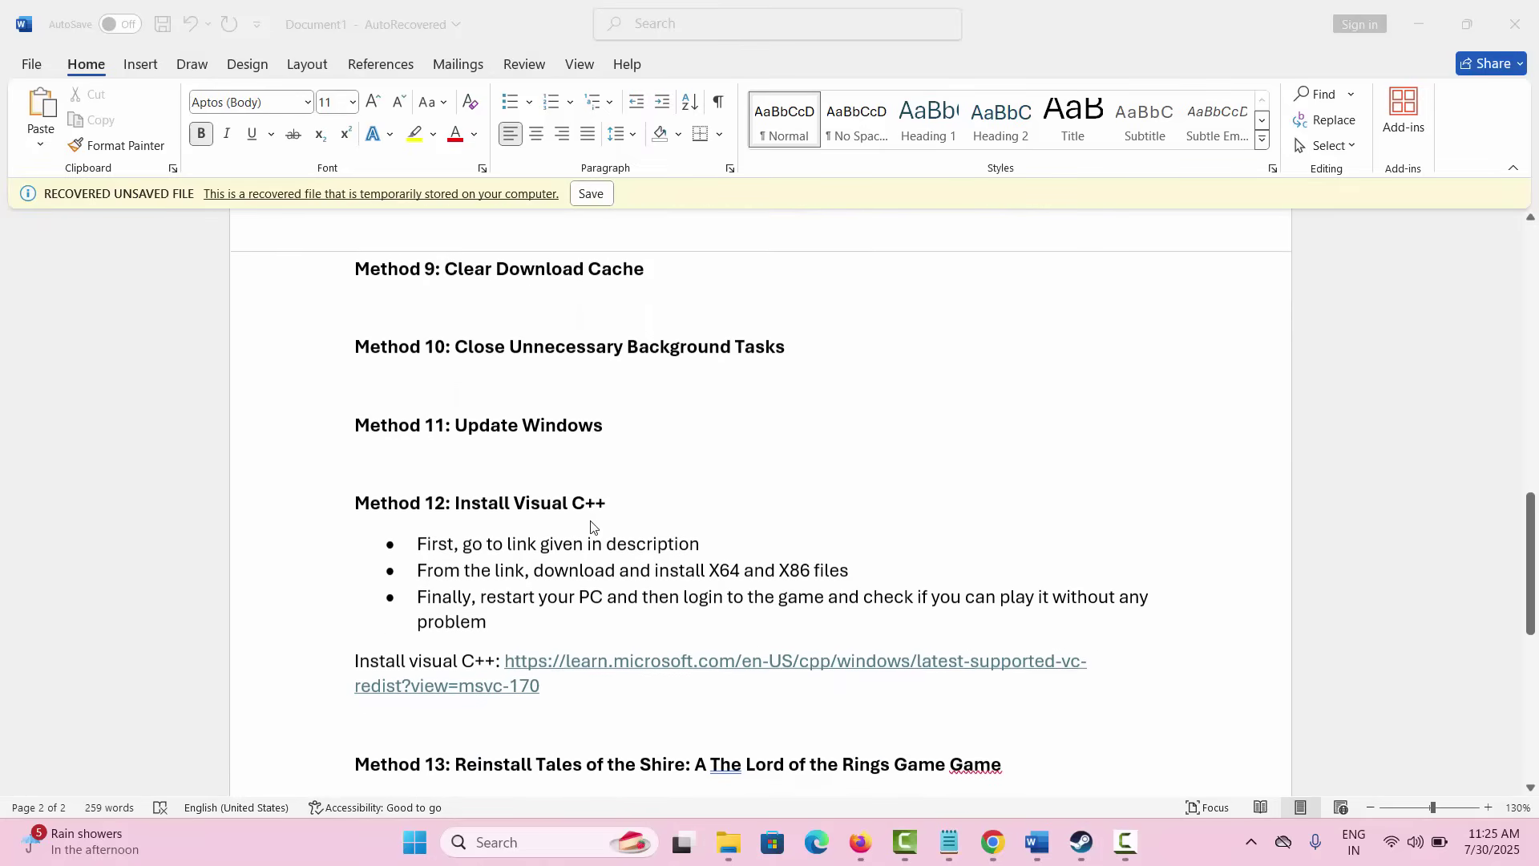
scroll(593, 526, down, 1)
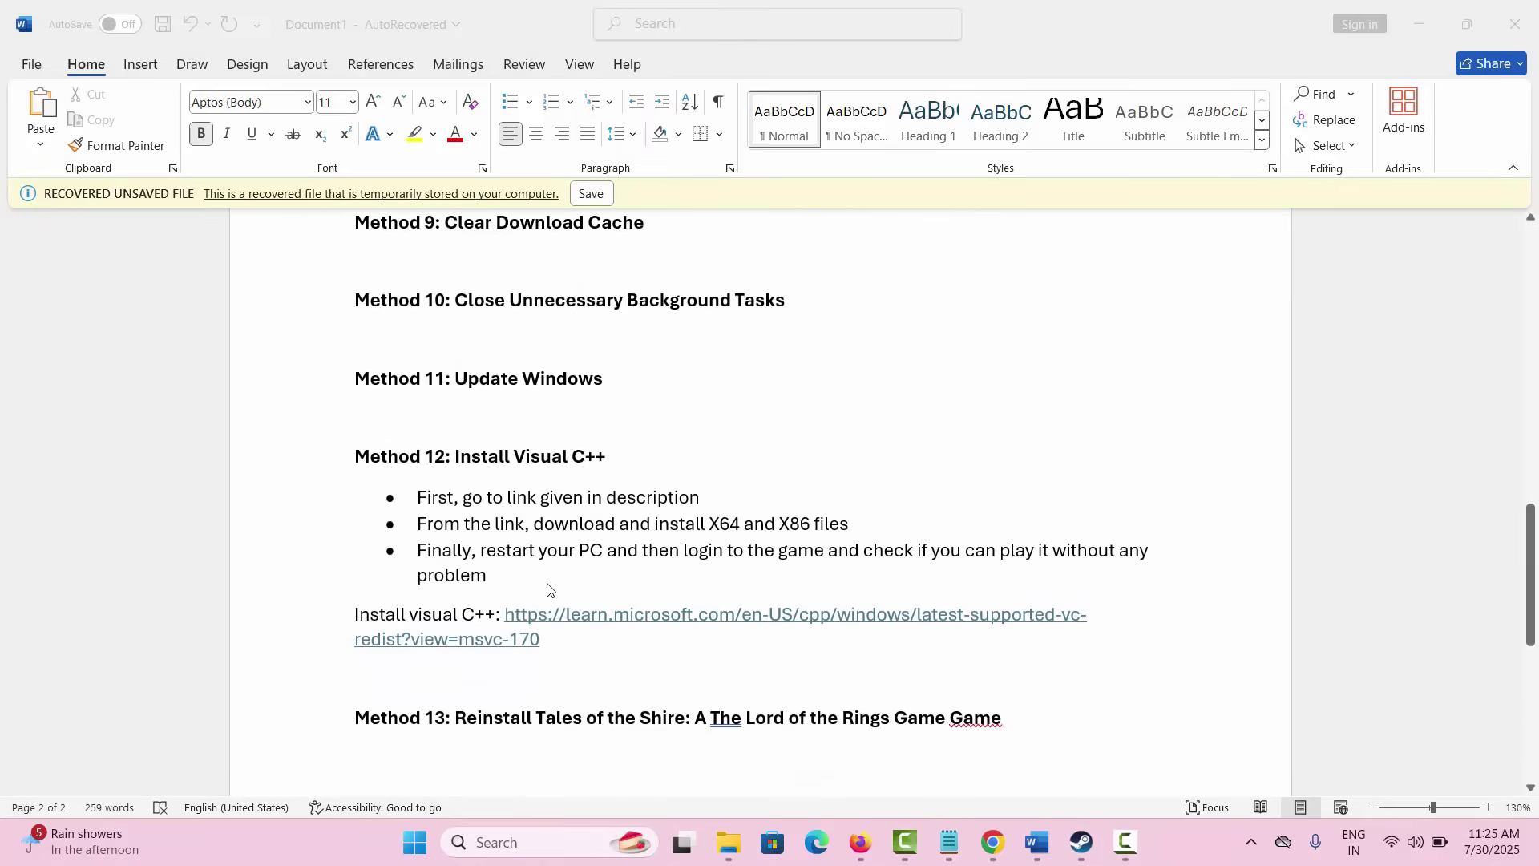
click(501, 847)
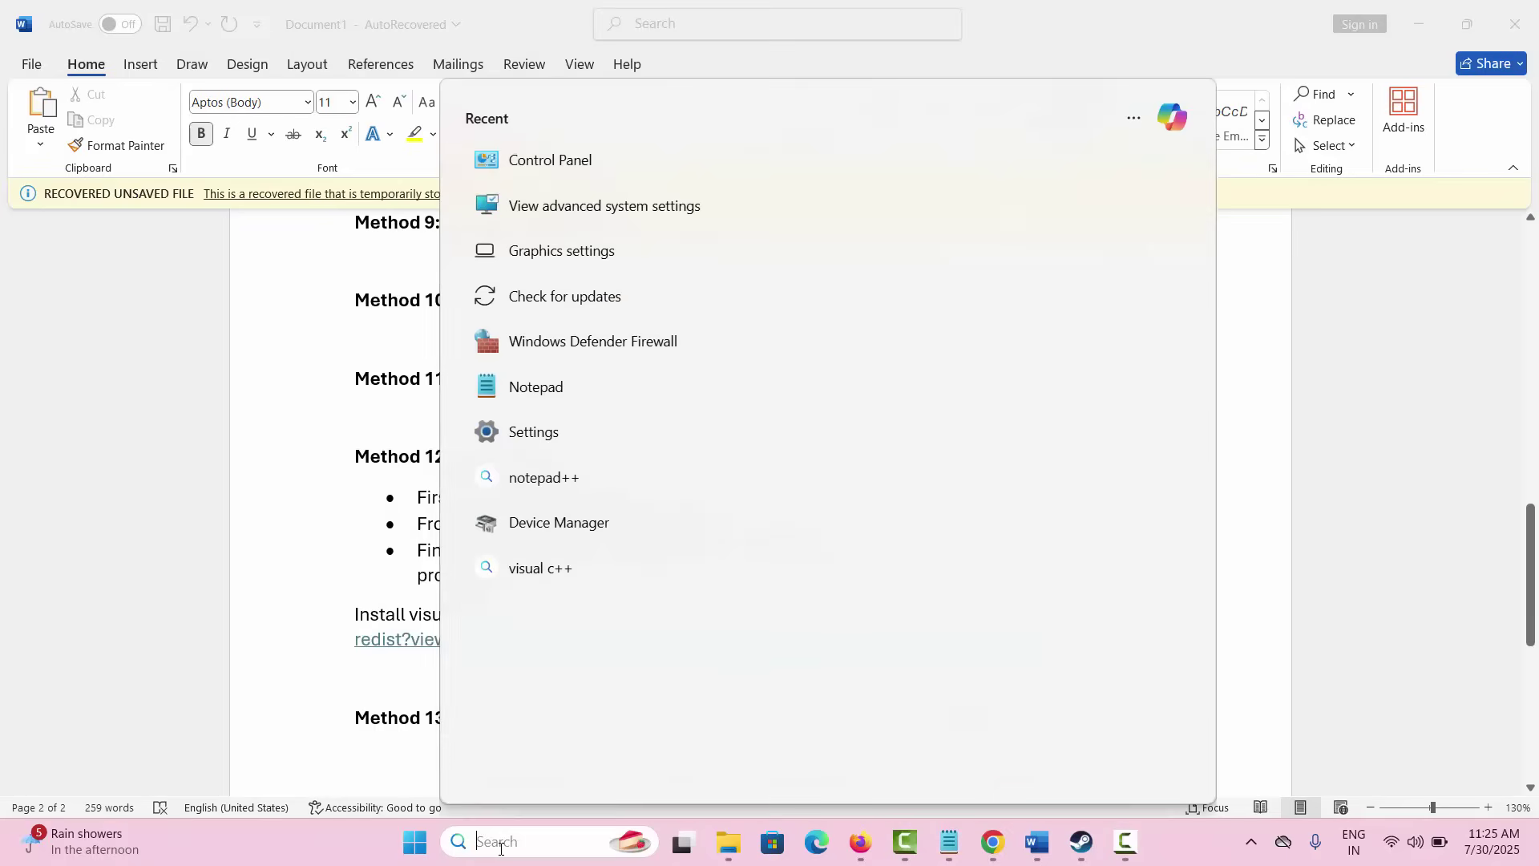
click(543, 302)
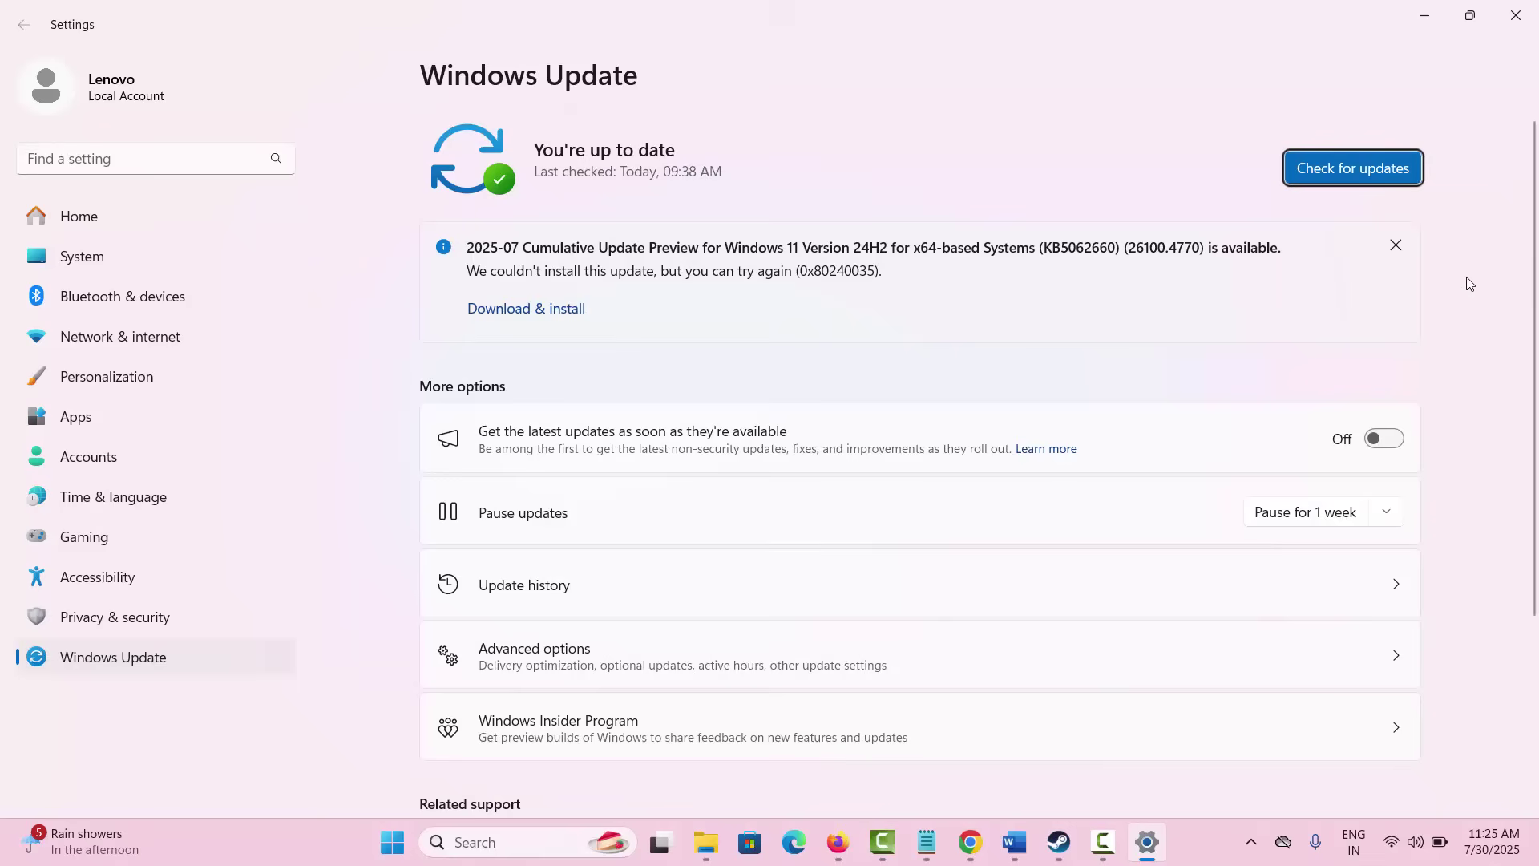
click(1516, 15)
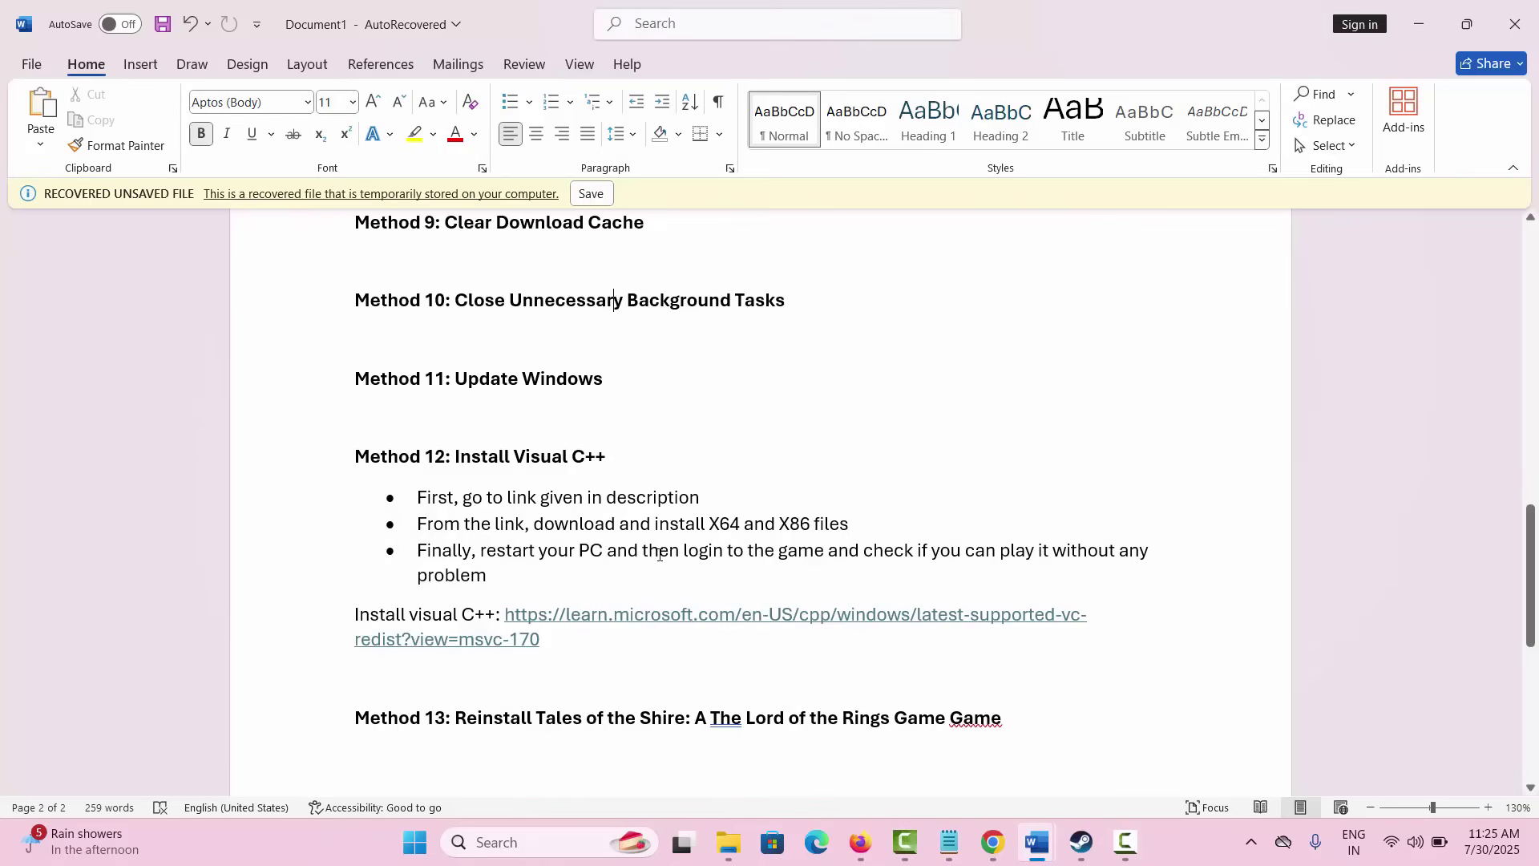
scroll(658, 555, down, 1)
scroll(660, 554, down, 1)
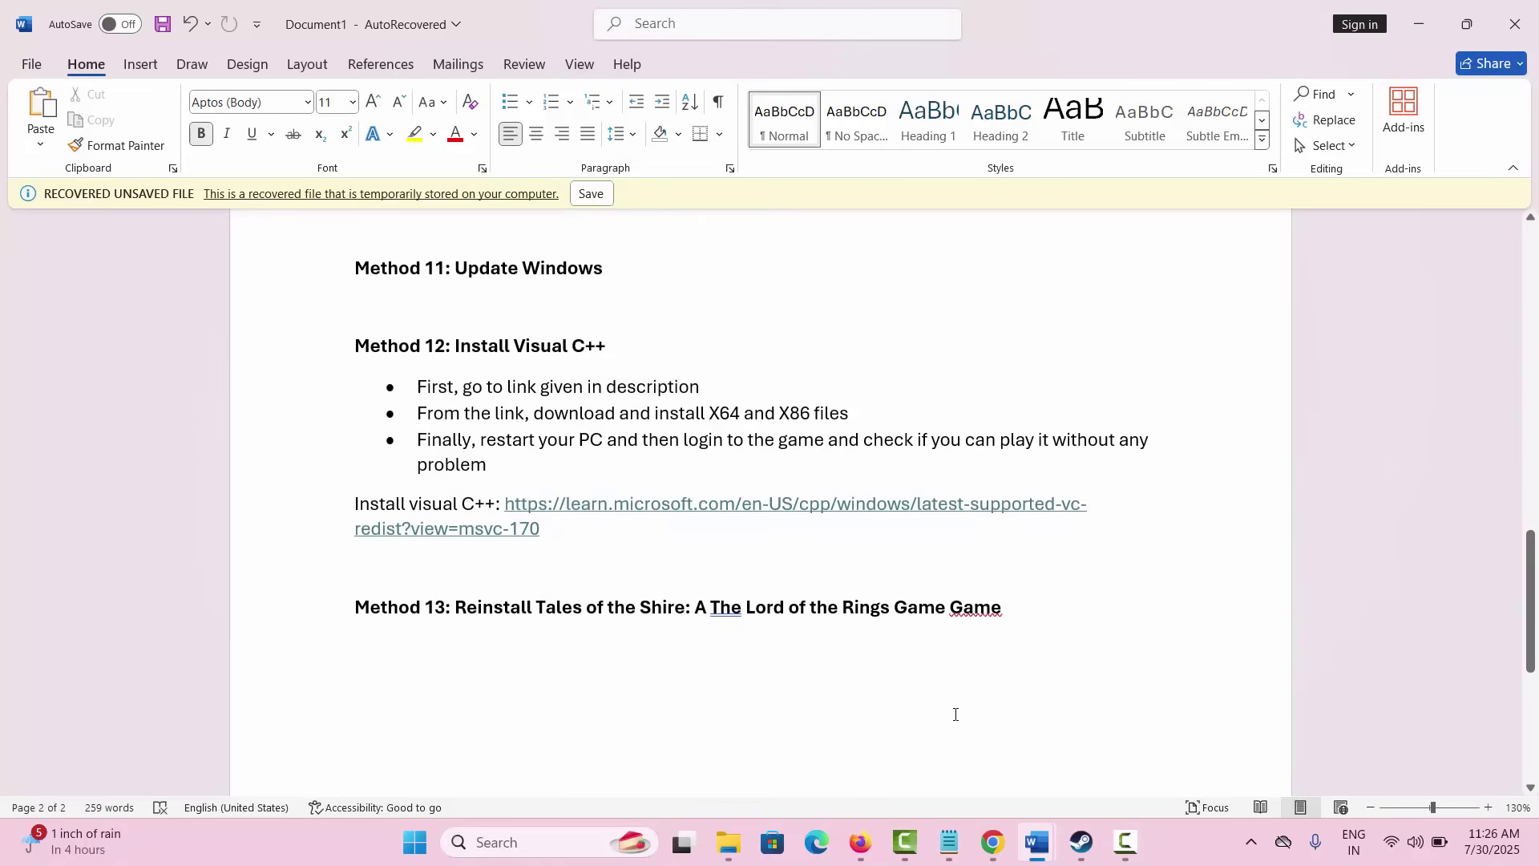
click(1082, 843)
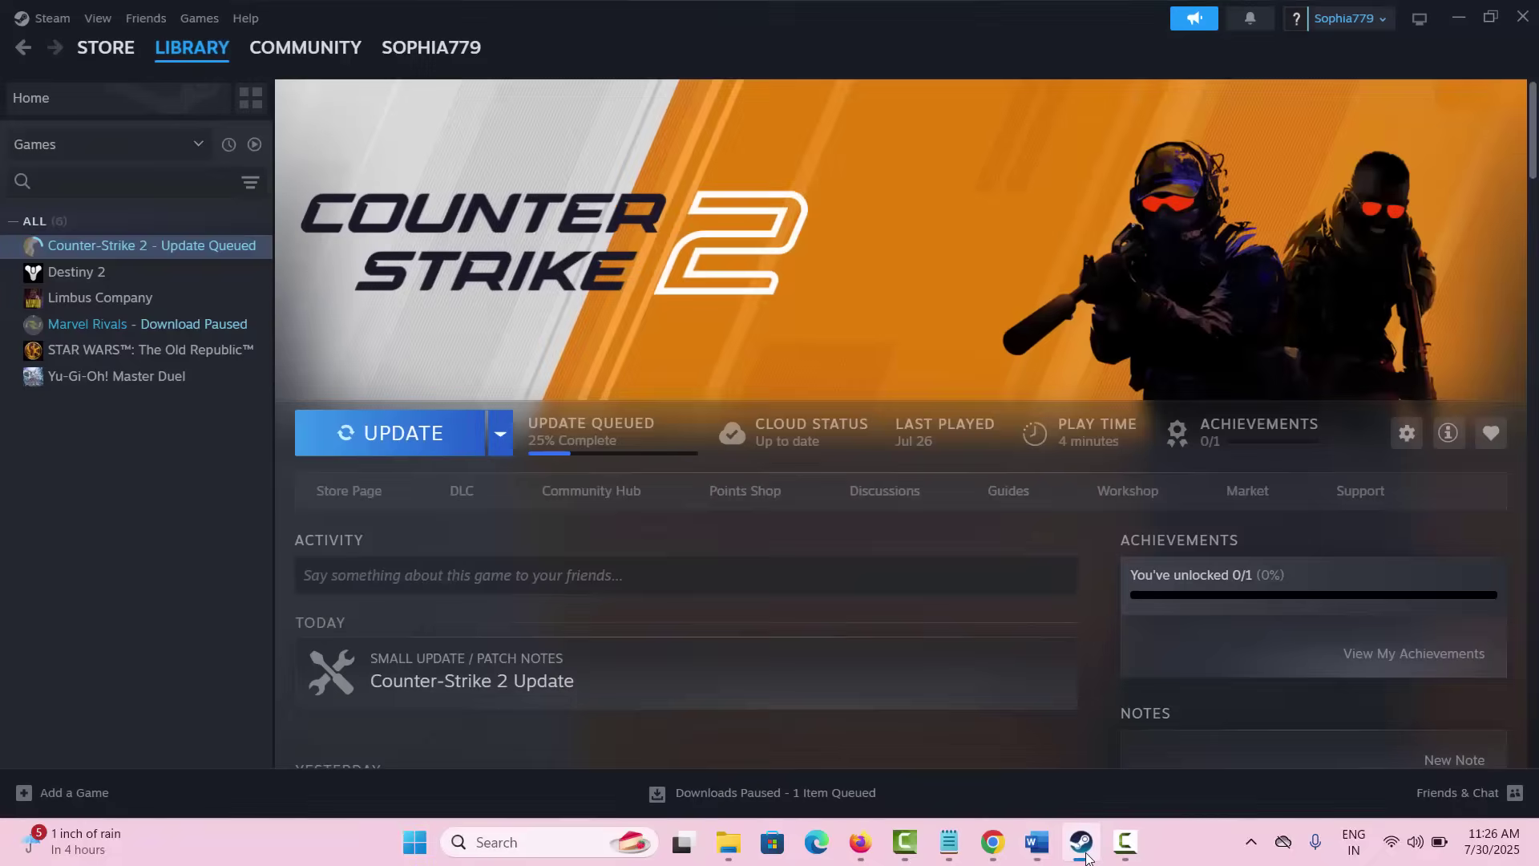
click(227, 173)
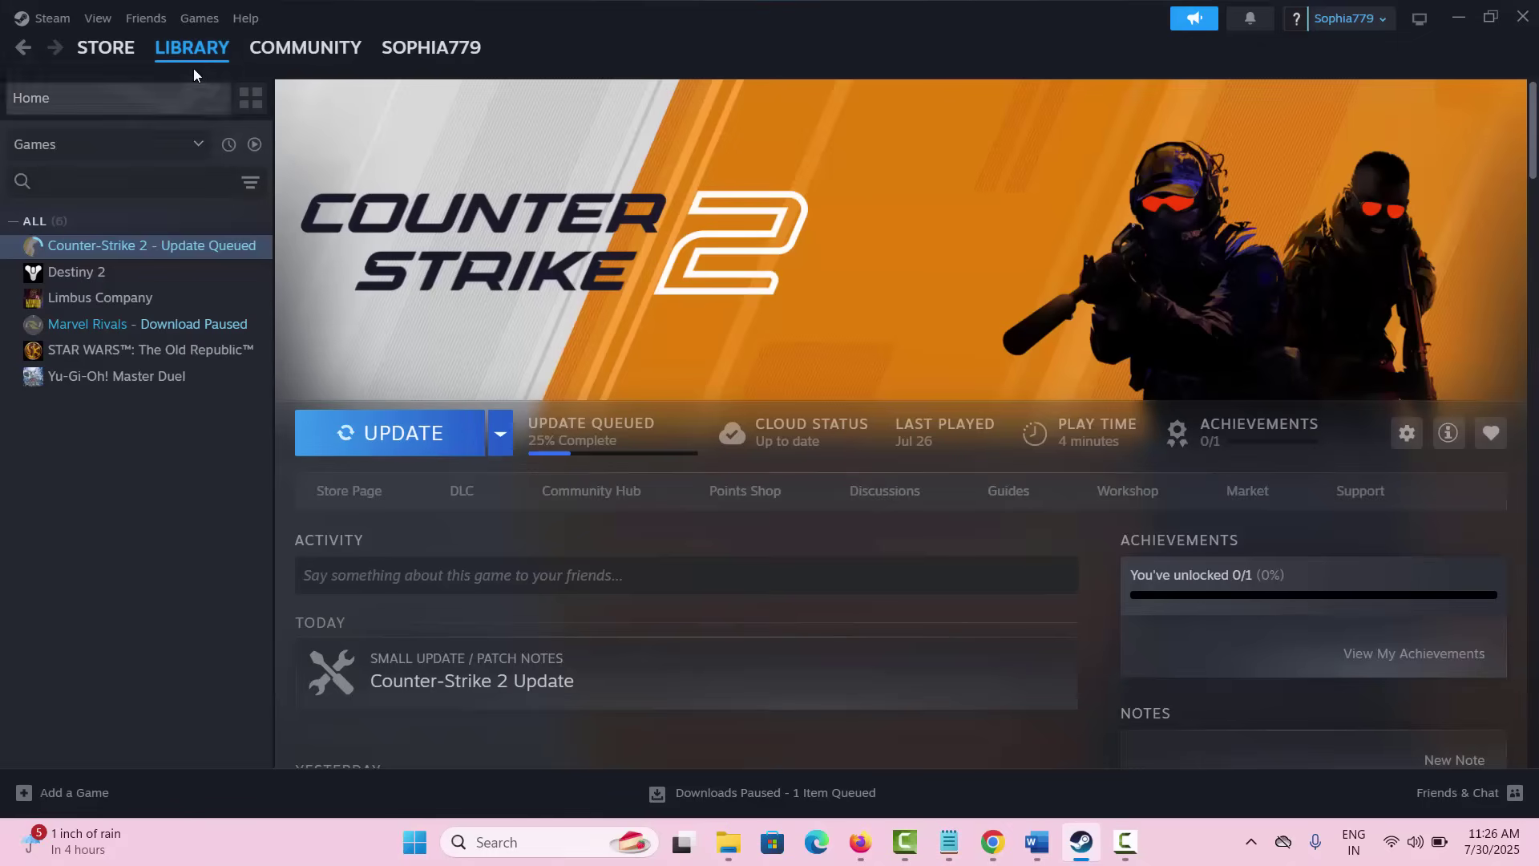
right_click(181, 251)
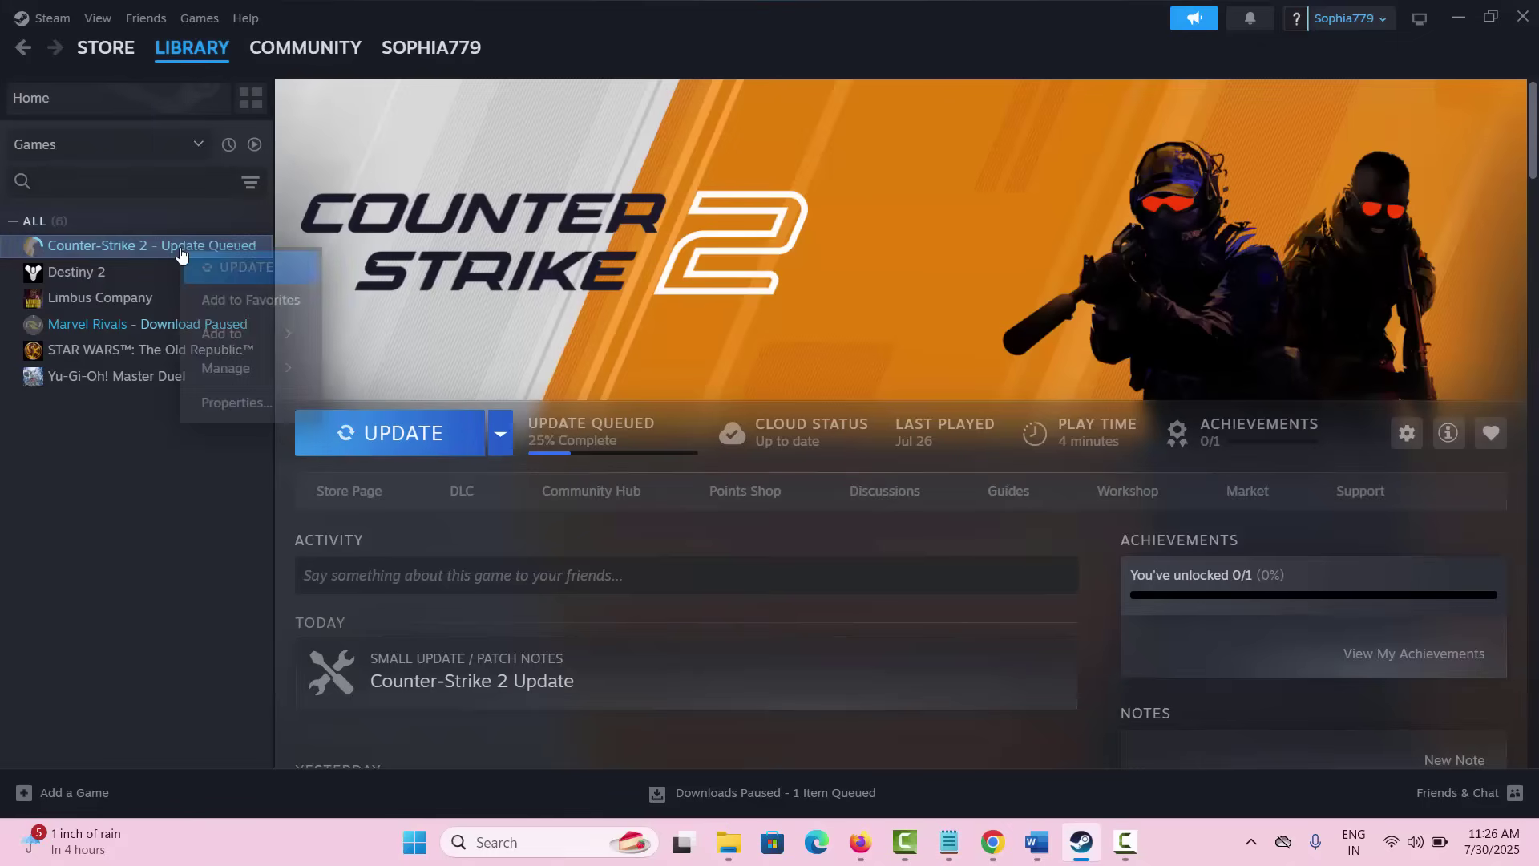
mouse_move(227, 370)
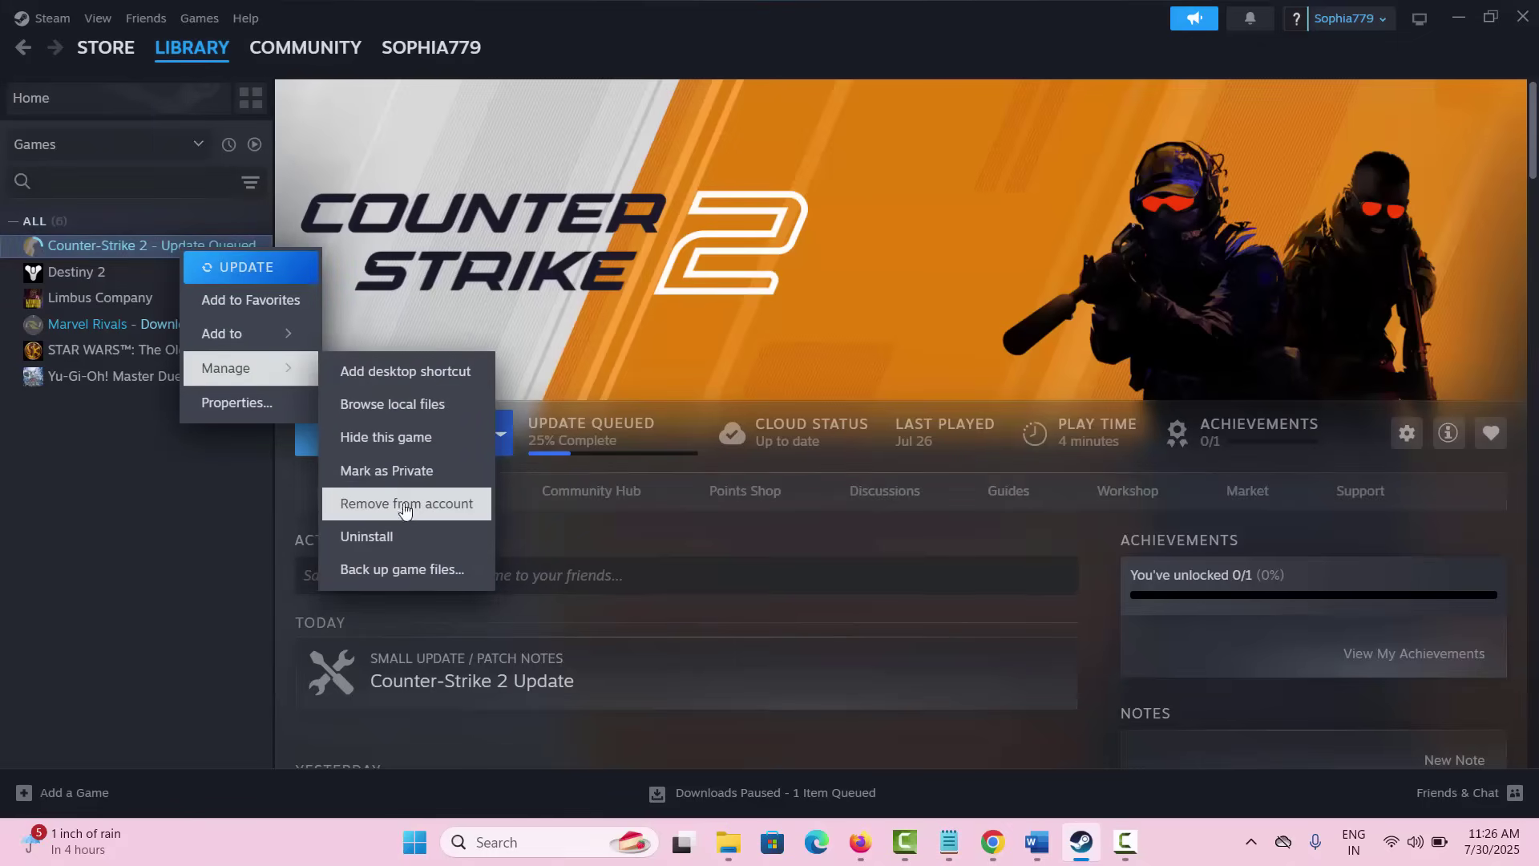
click(401, 537)
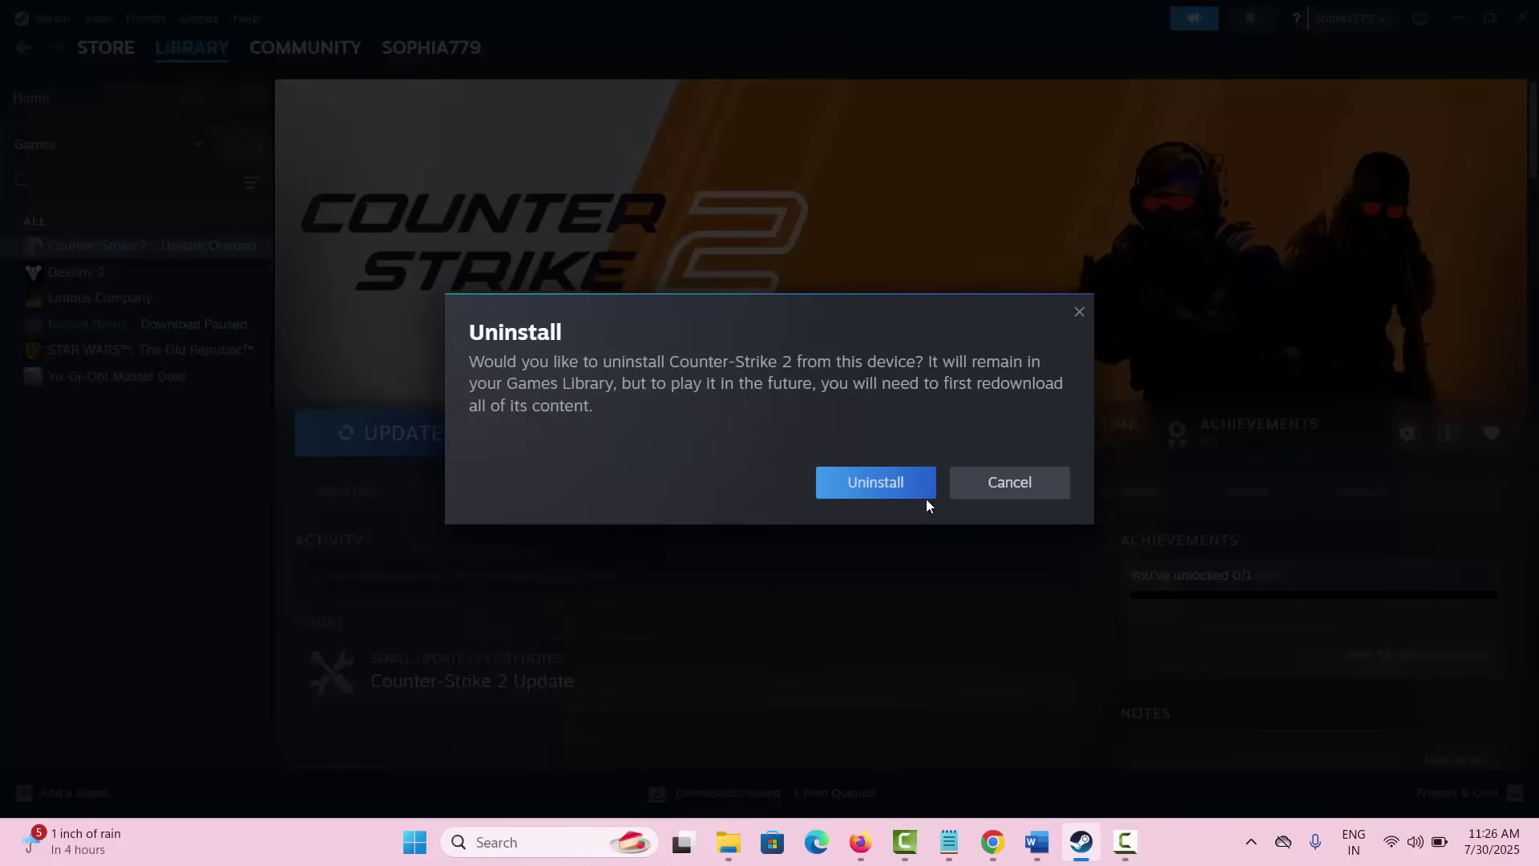
click(1002, 490)
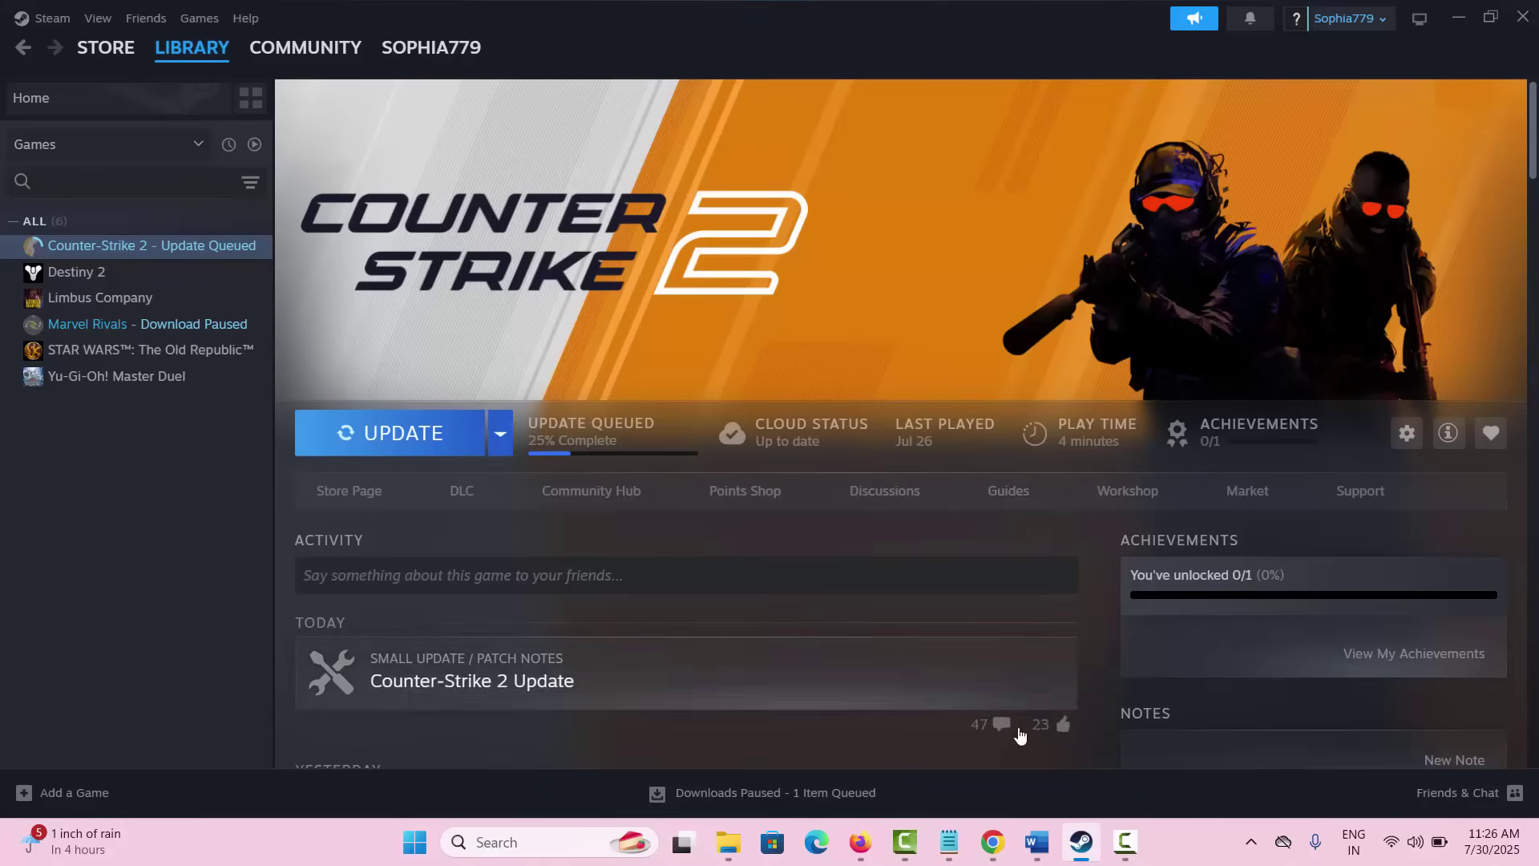
click(1087, 859)
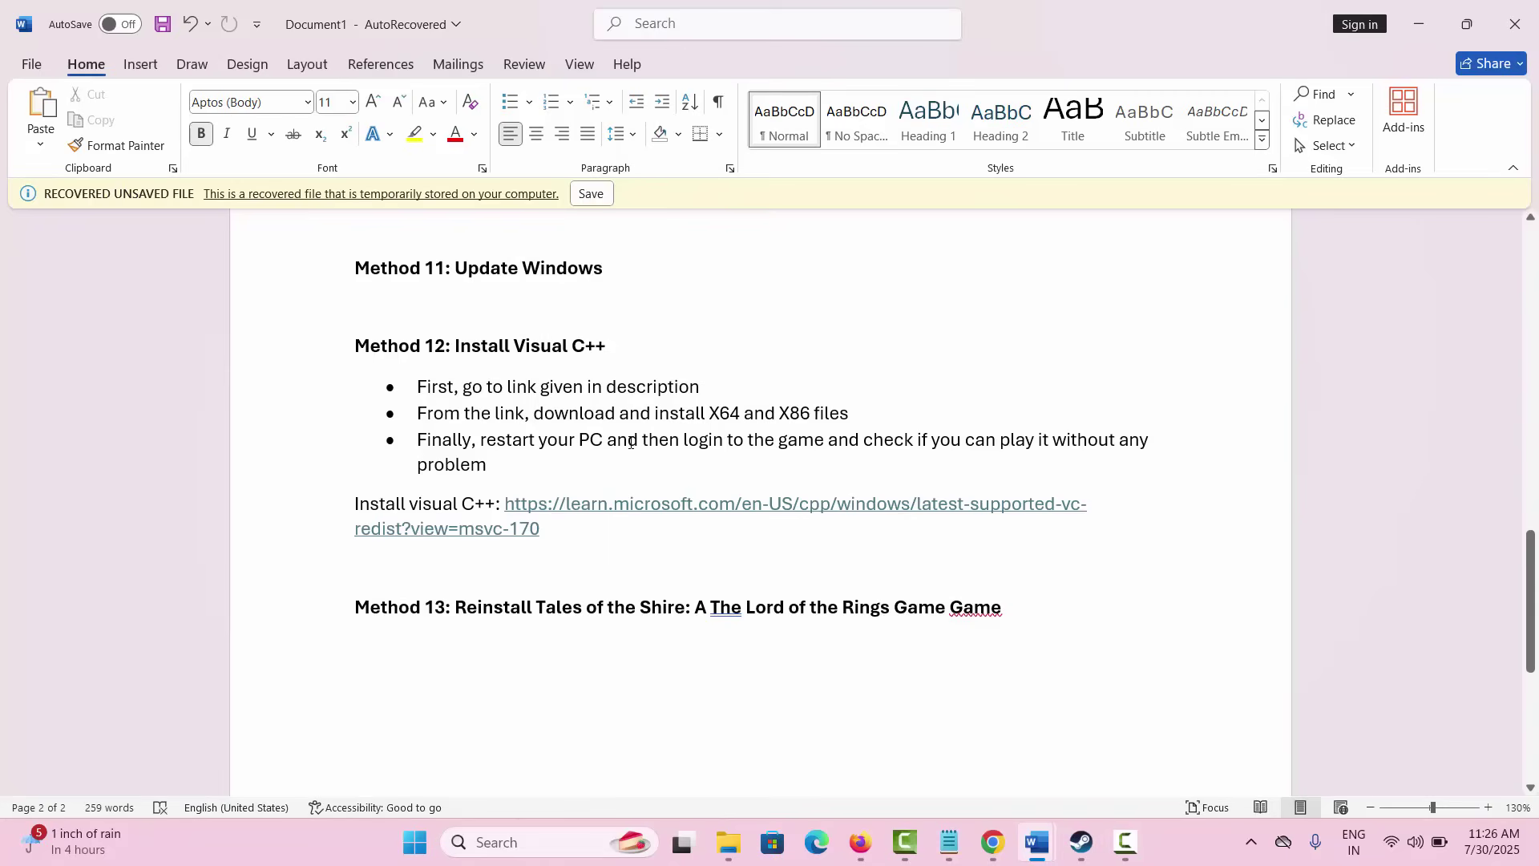
scroll(608, 442, up, 3)
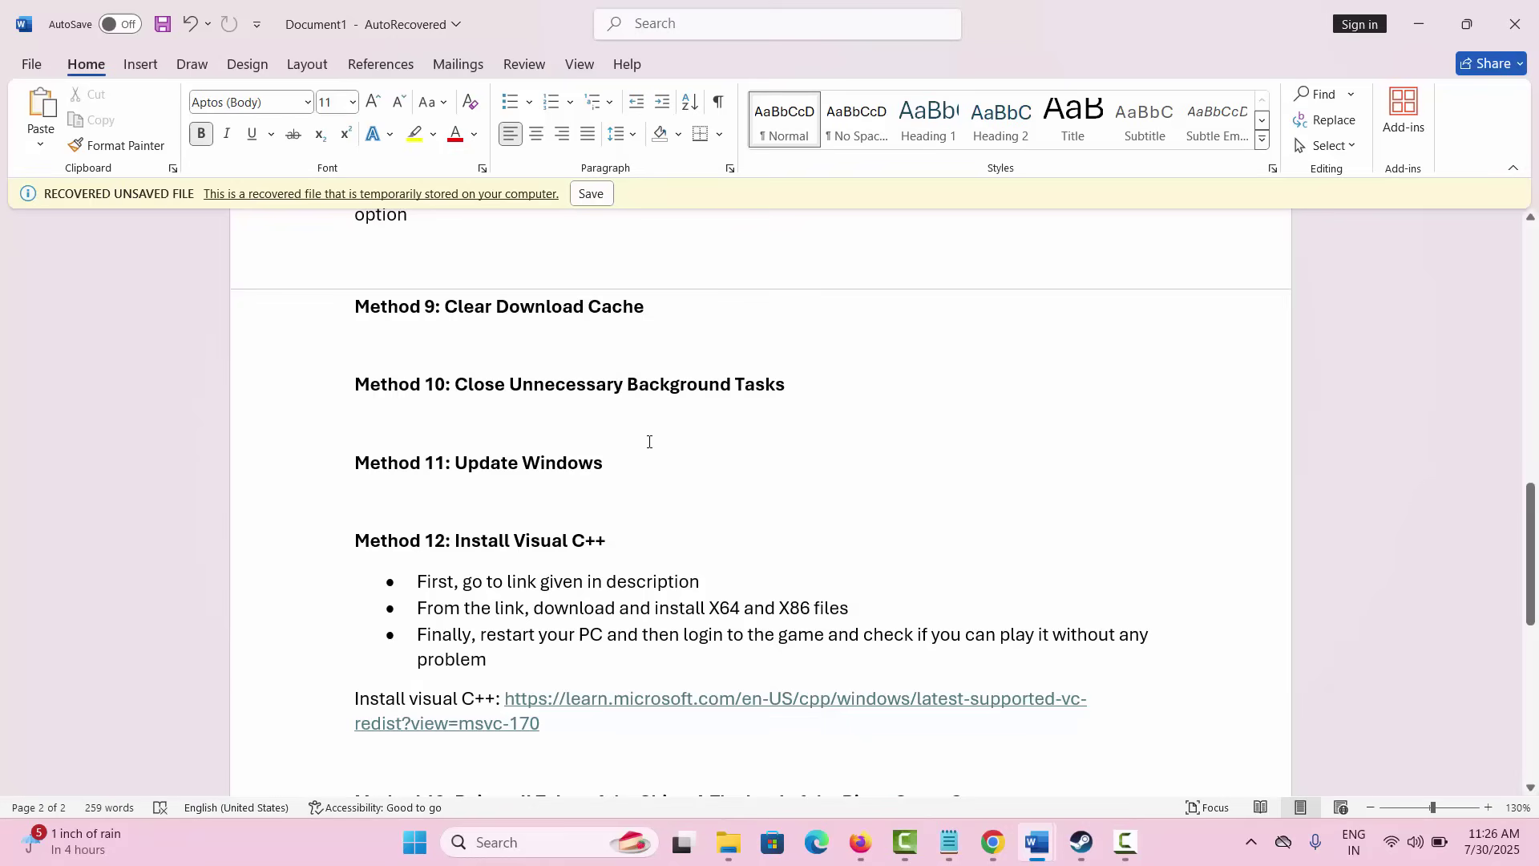
scroll(649, 441, up, 2)
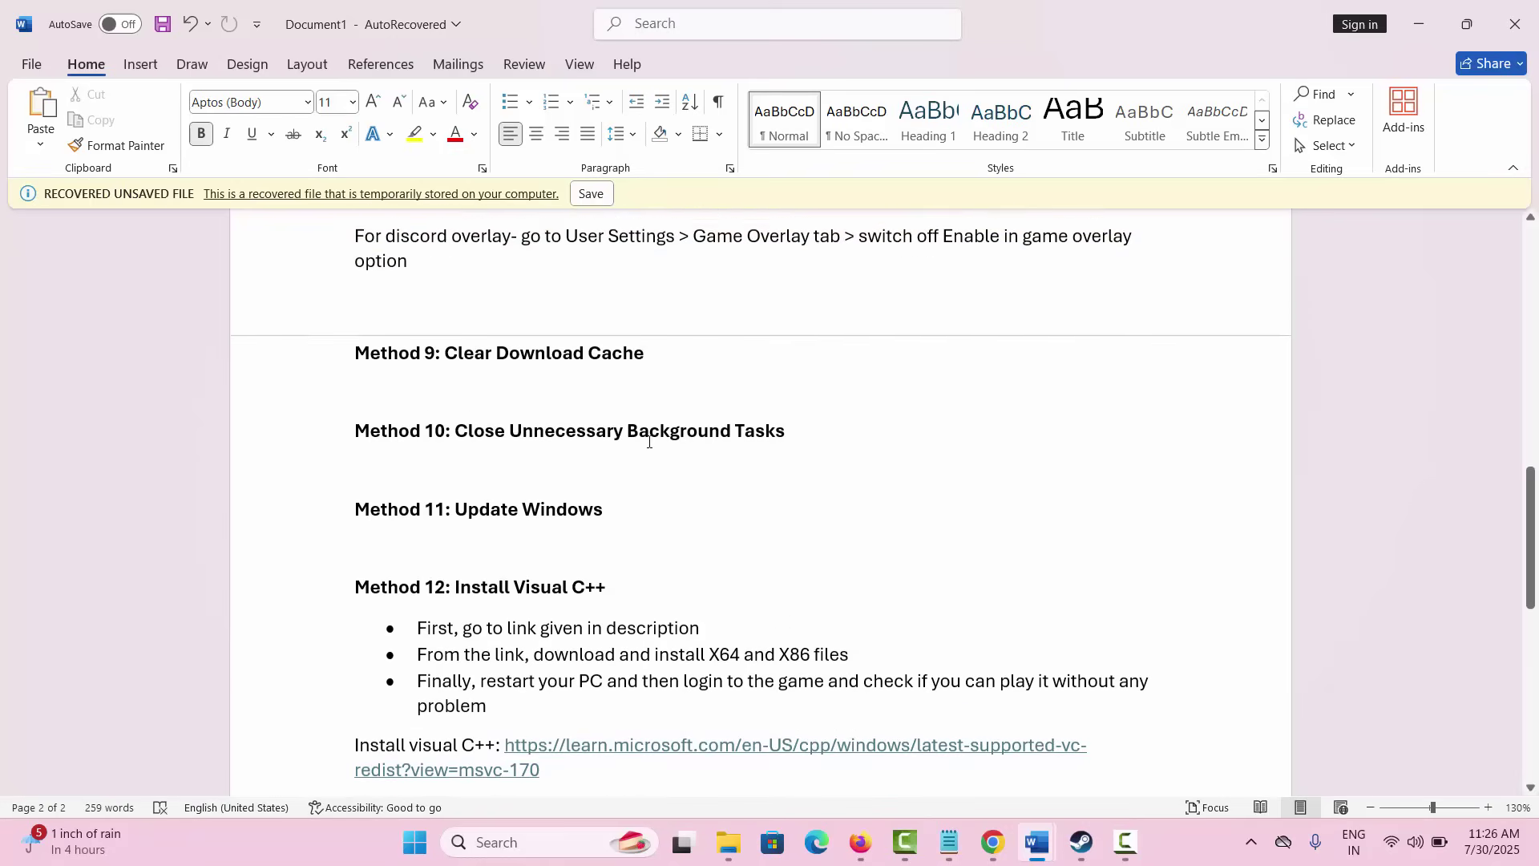